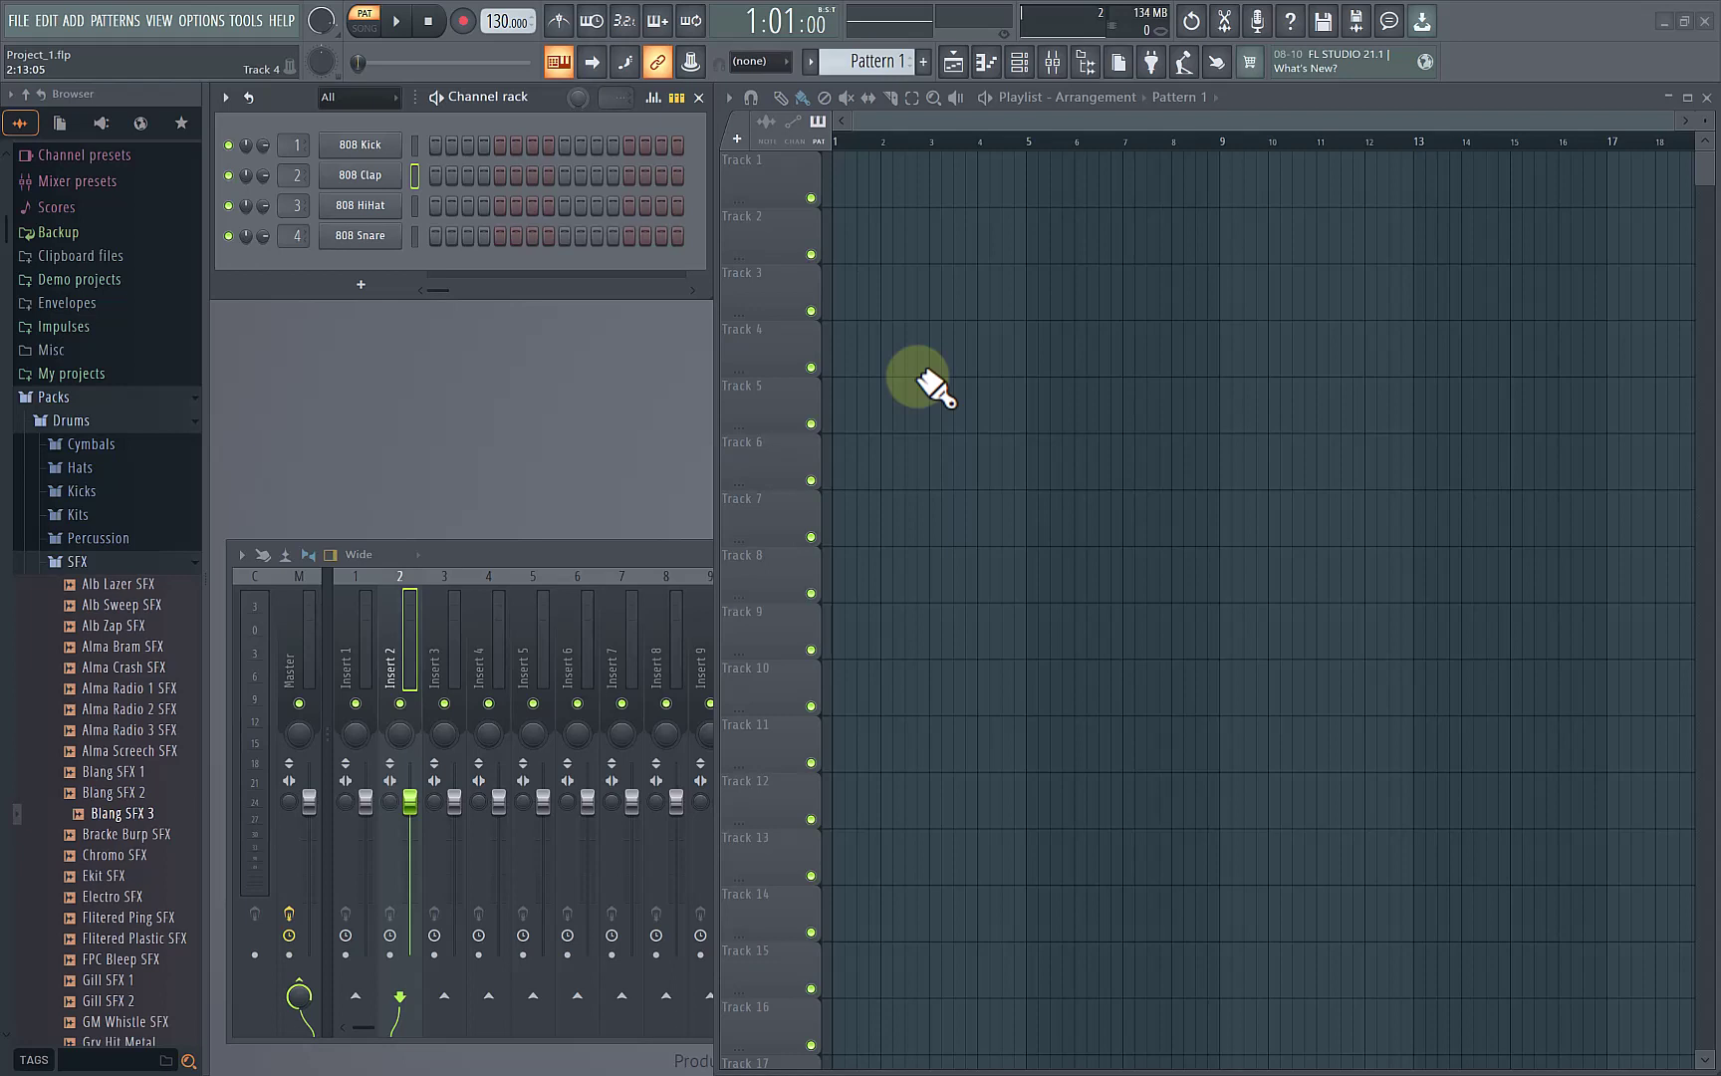
Step: In the theme settings, apply the Ash preset and adjust its brightness and saturation
left_click(203, 20)
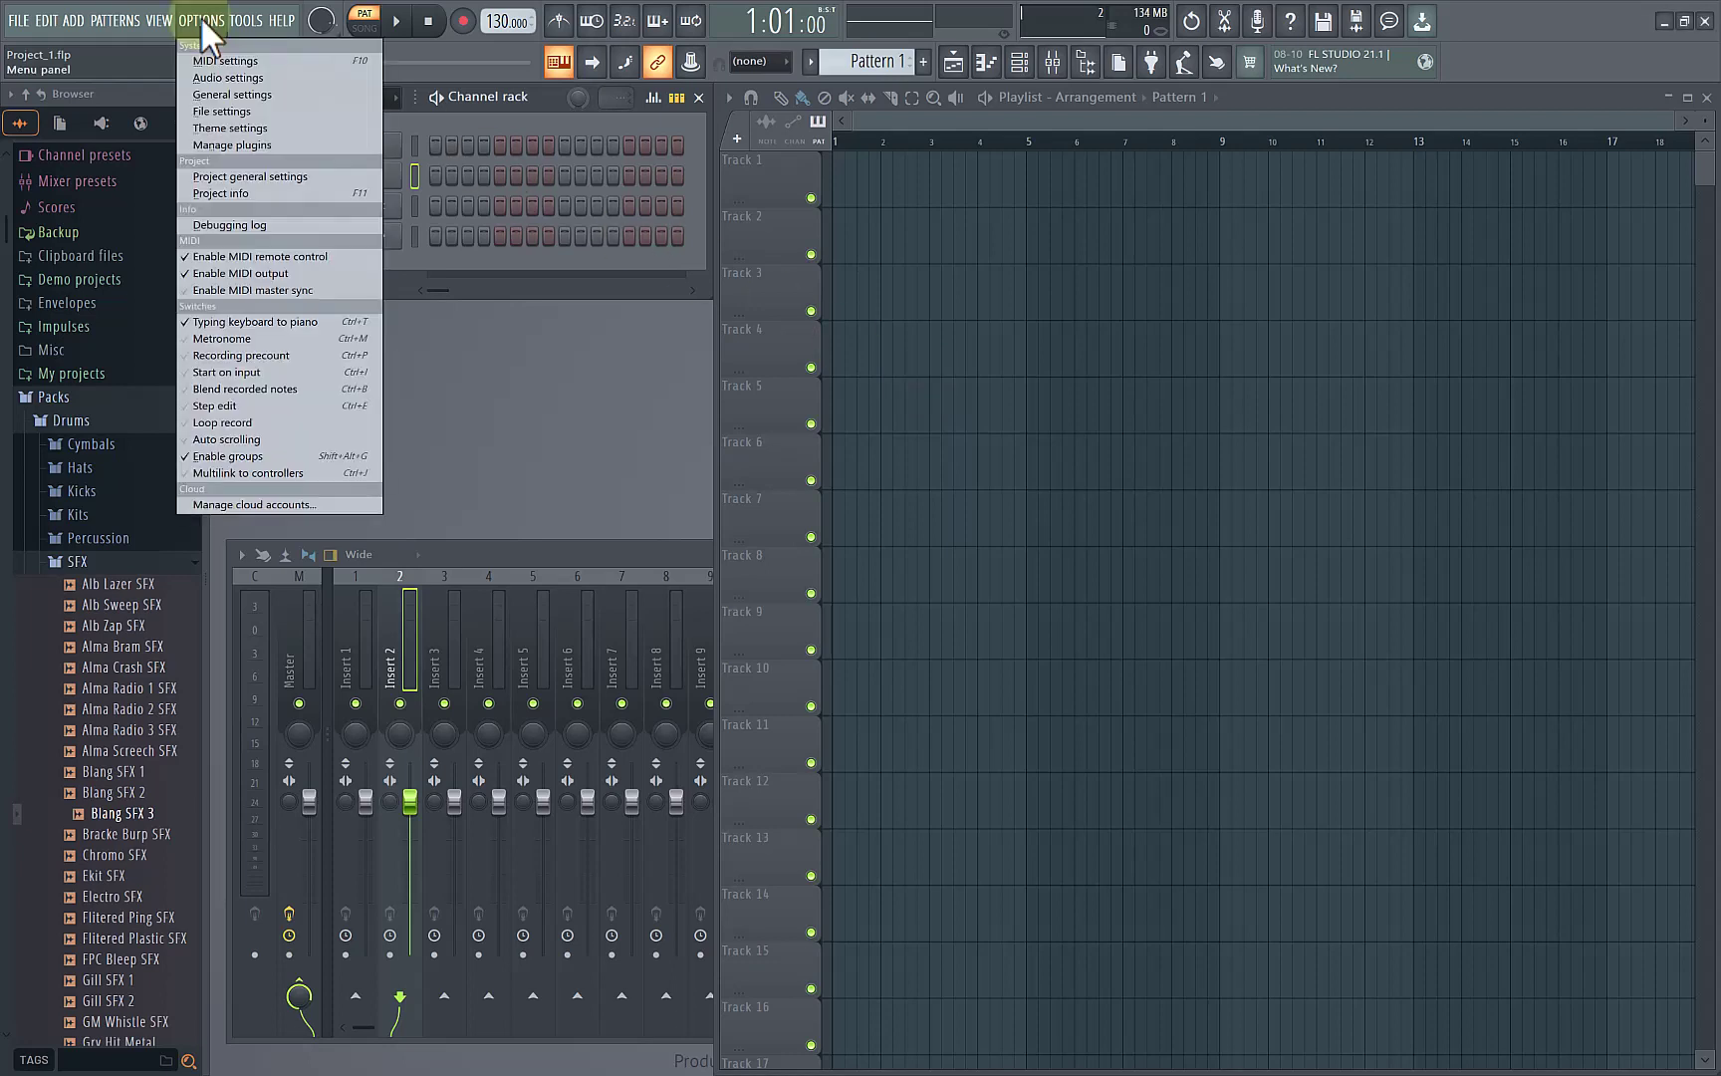
left_click(250, 94)
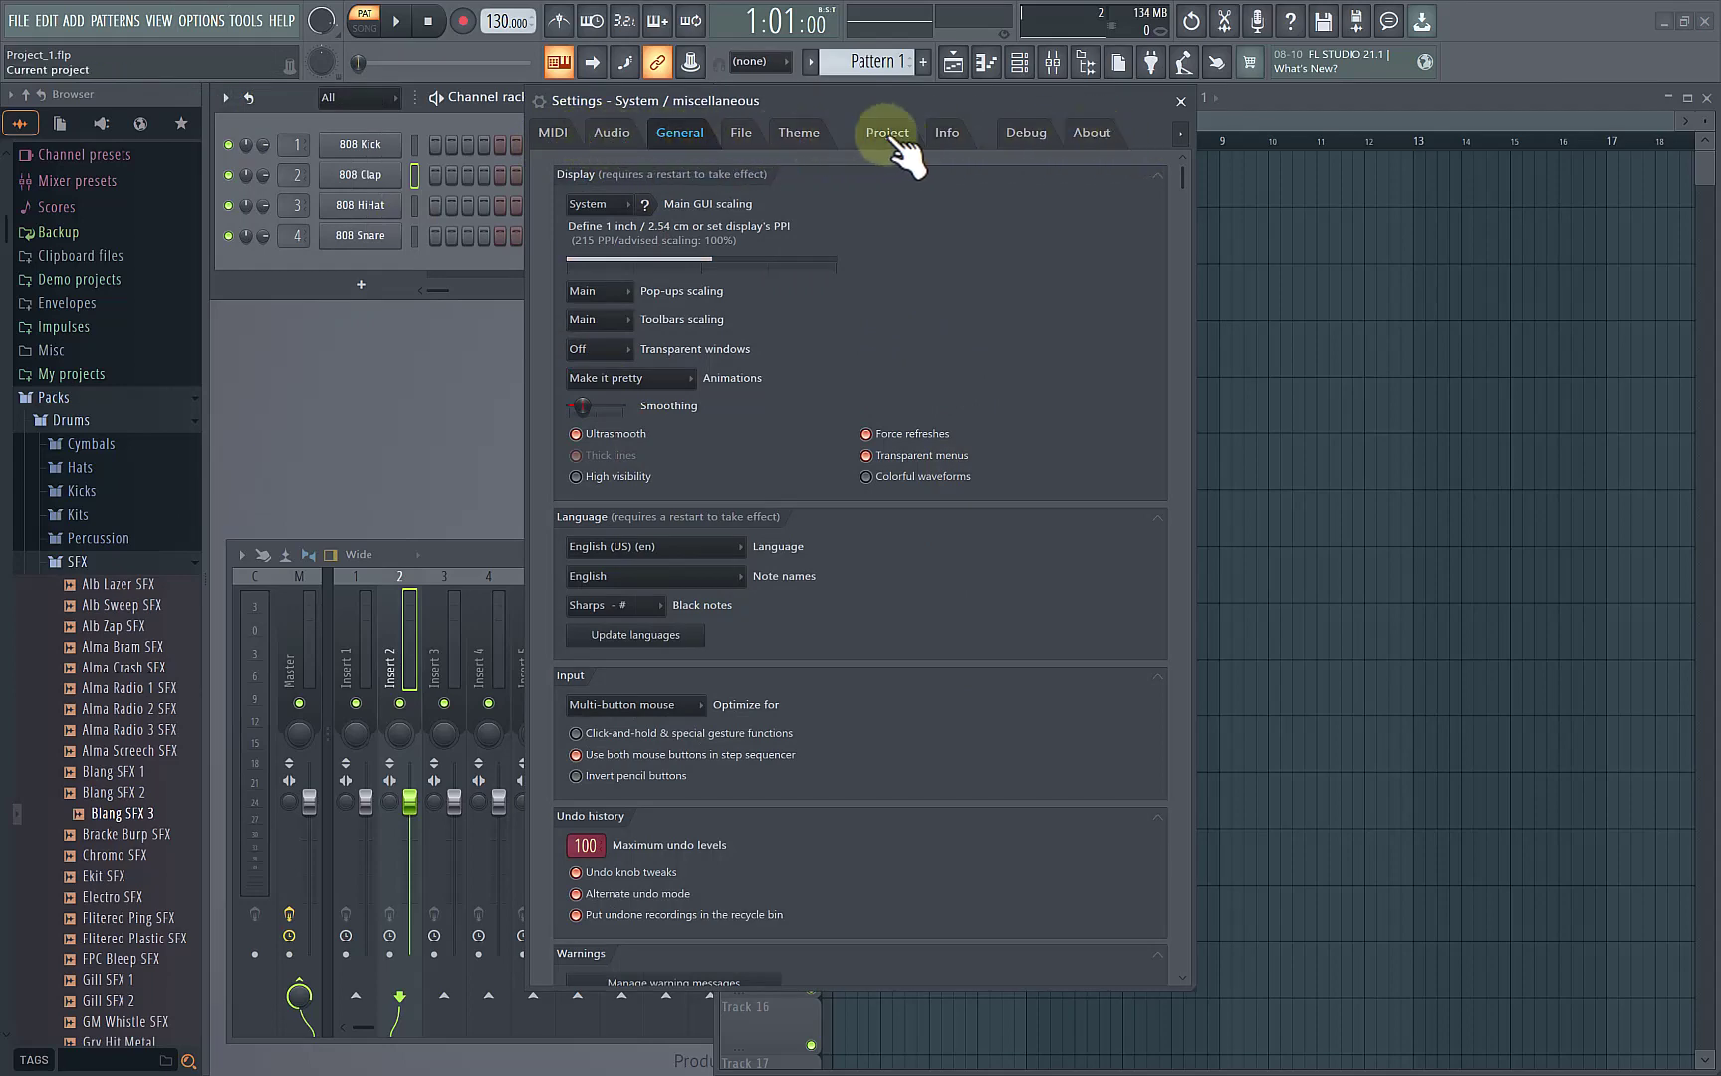
left_click(815, 143)
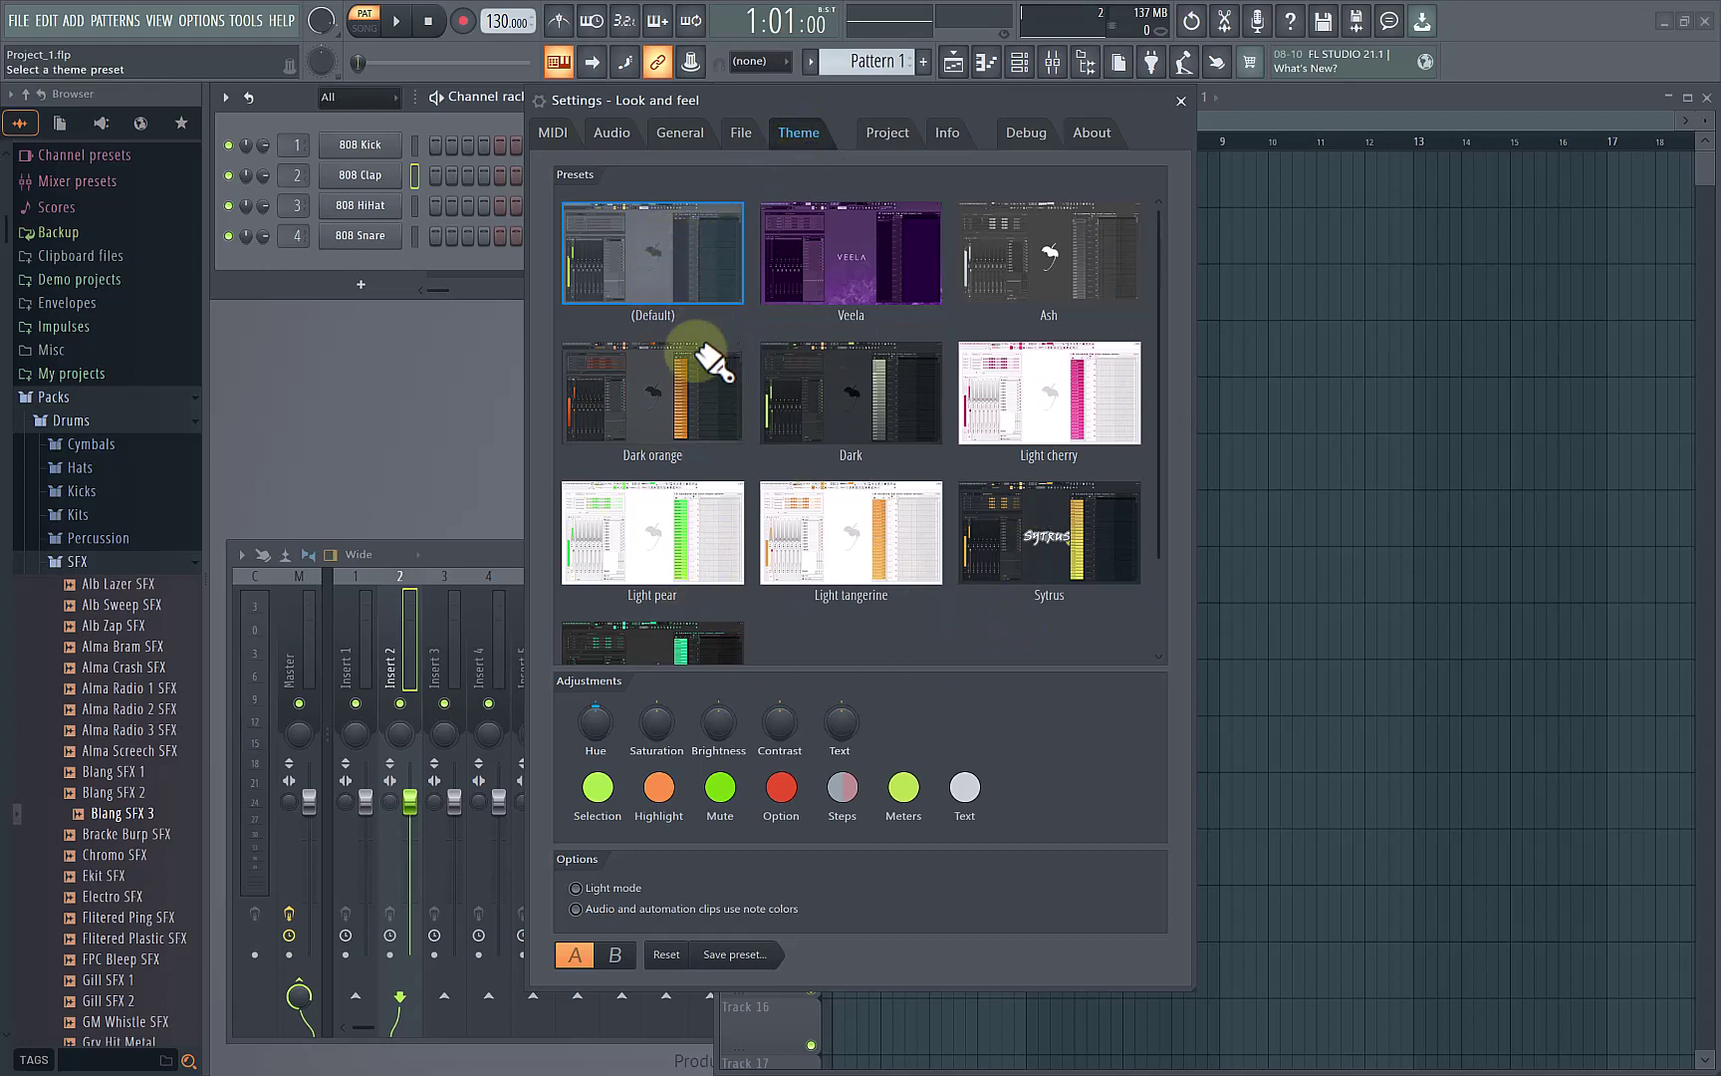
left_click(1071, 304)
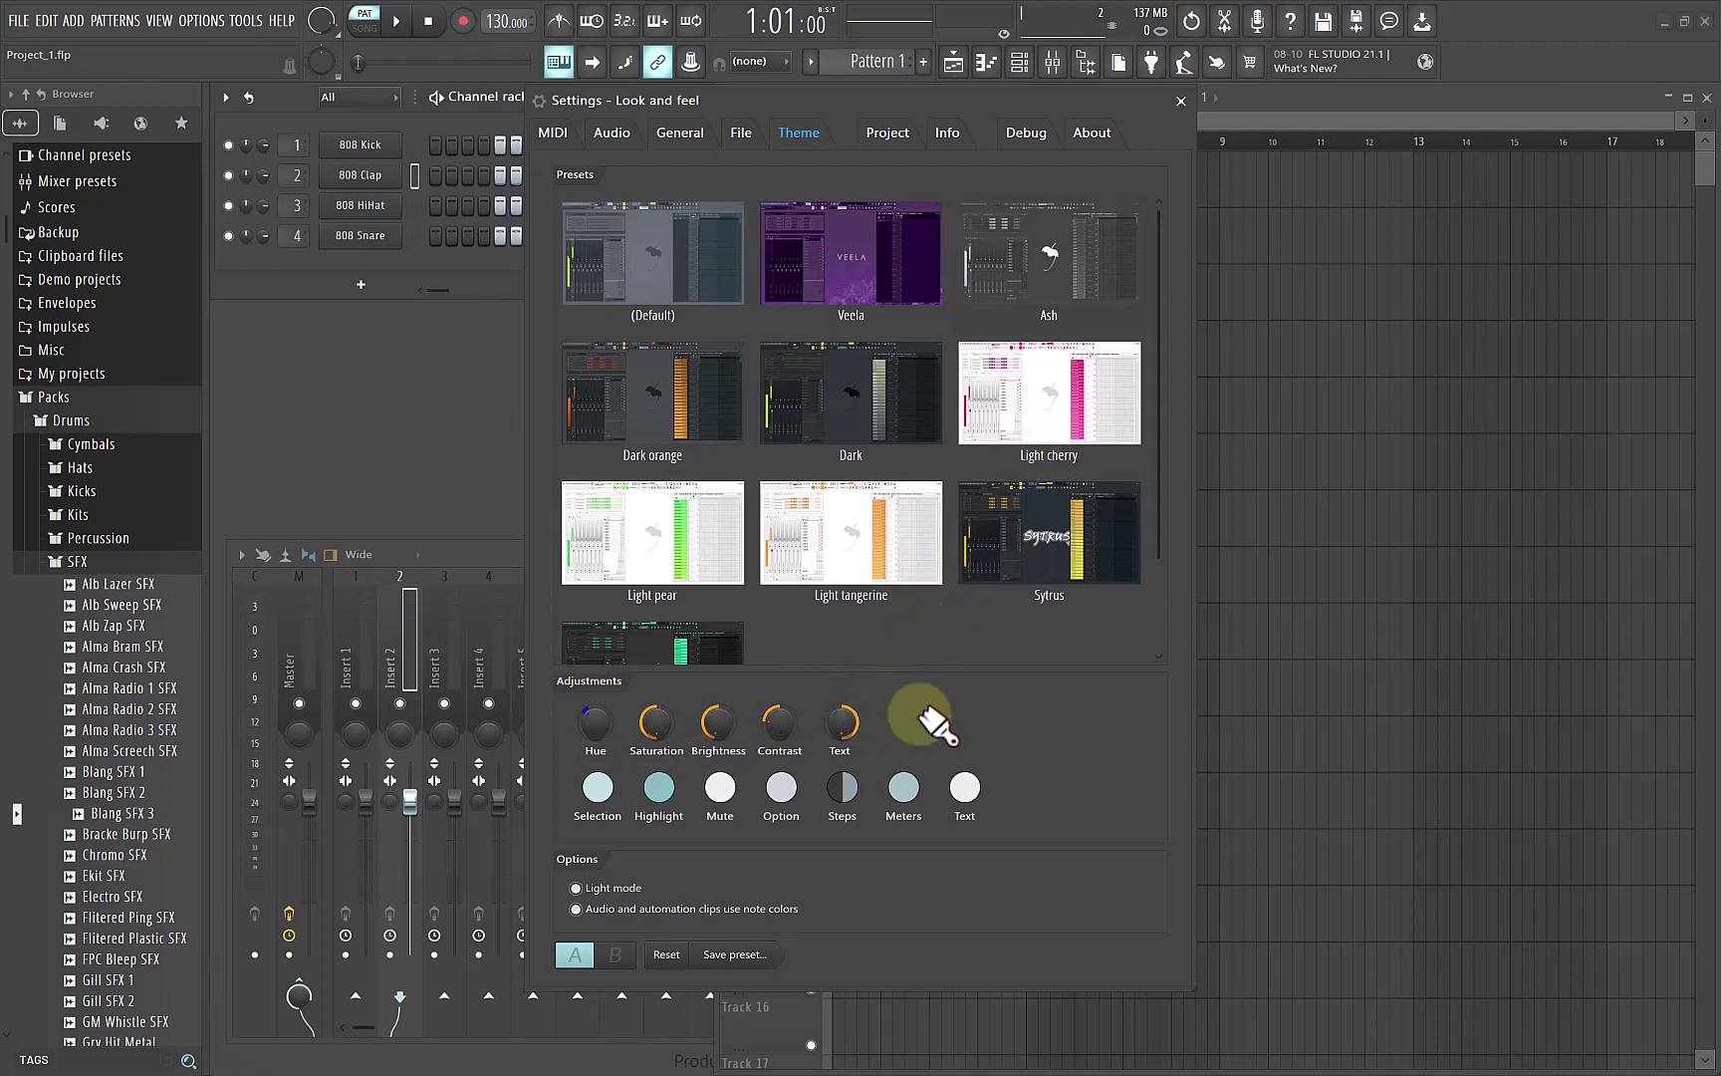
left_click_drag(718, 723, 763, 573)
left_click_drag(656, 722, 812, 43)
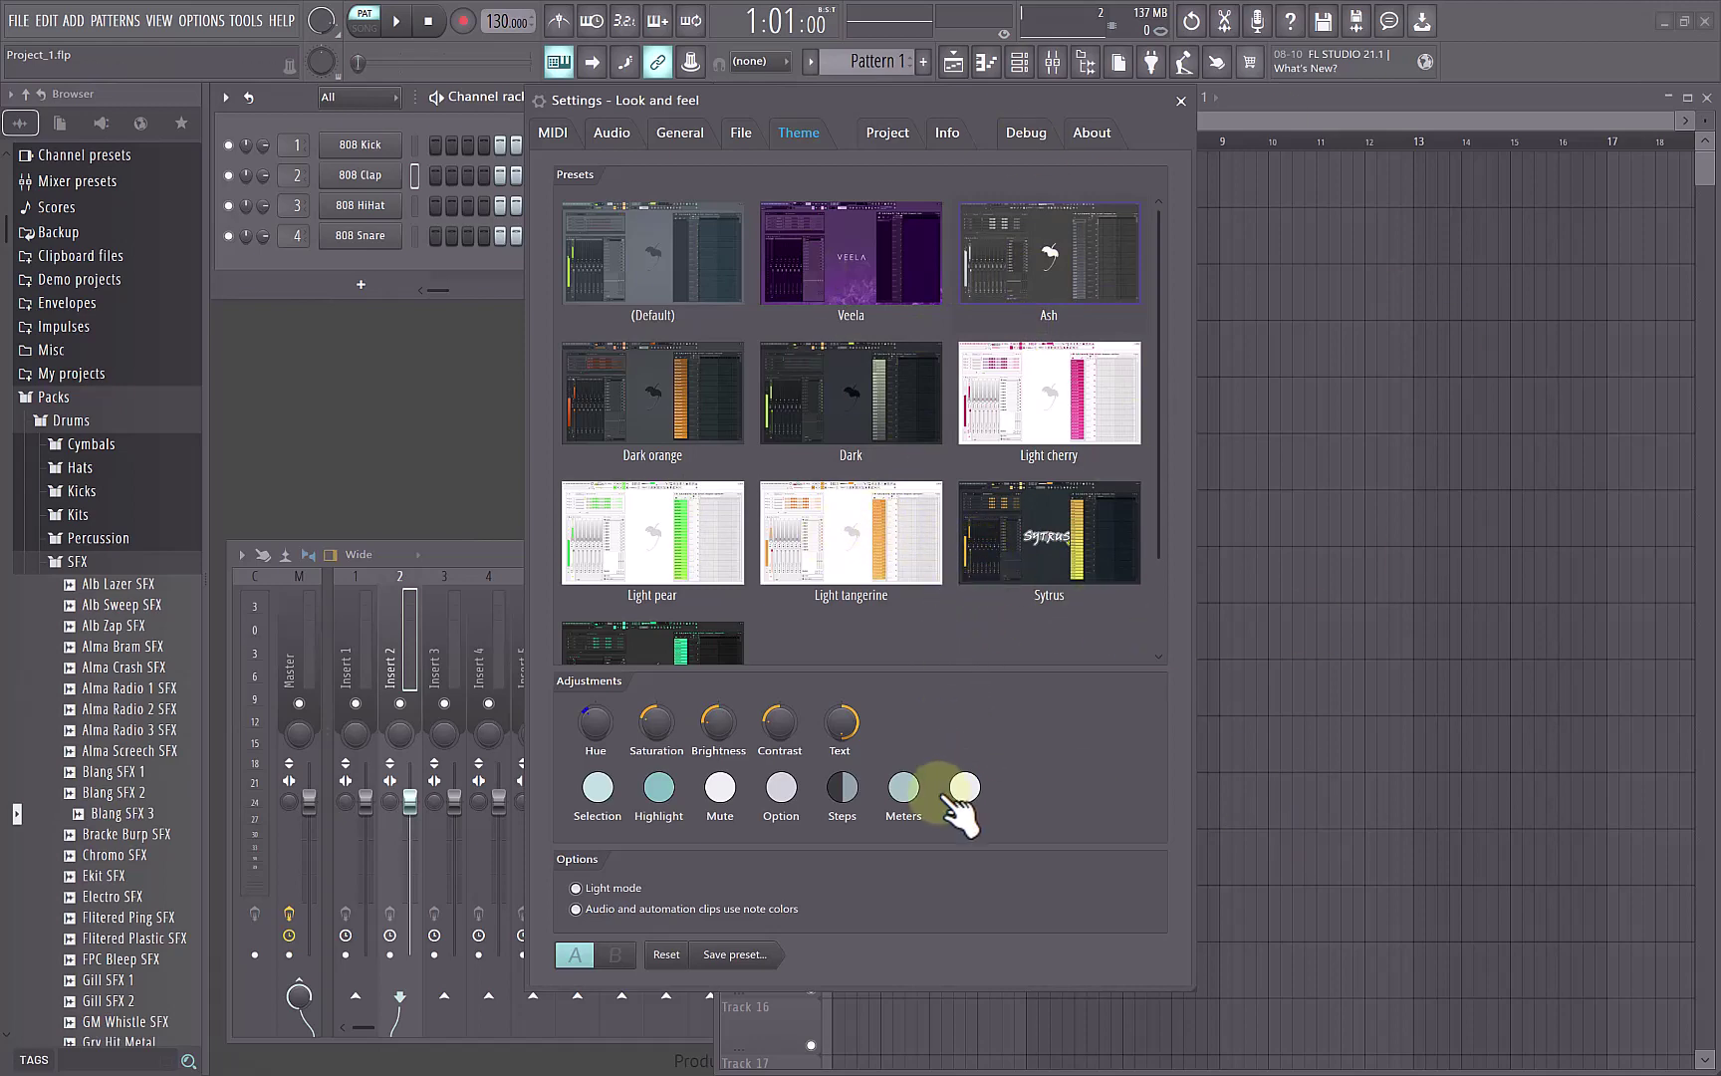
Step: Inspect the color editors for the theme's meters, selection and text
left_click(903, 789)
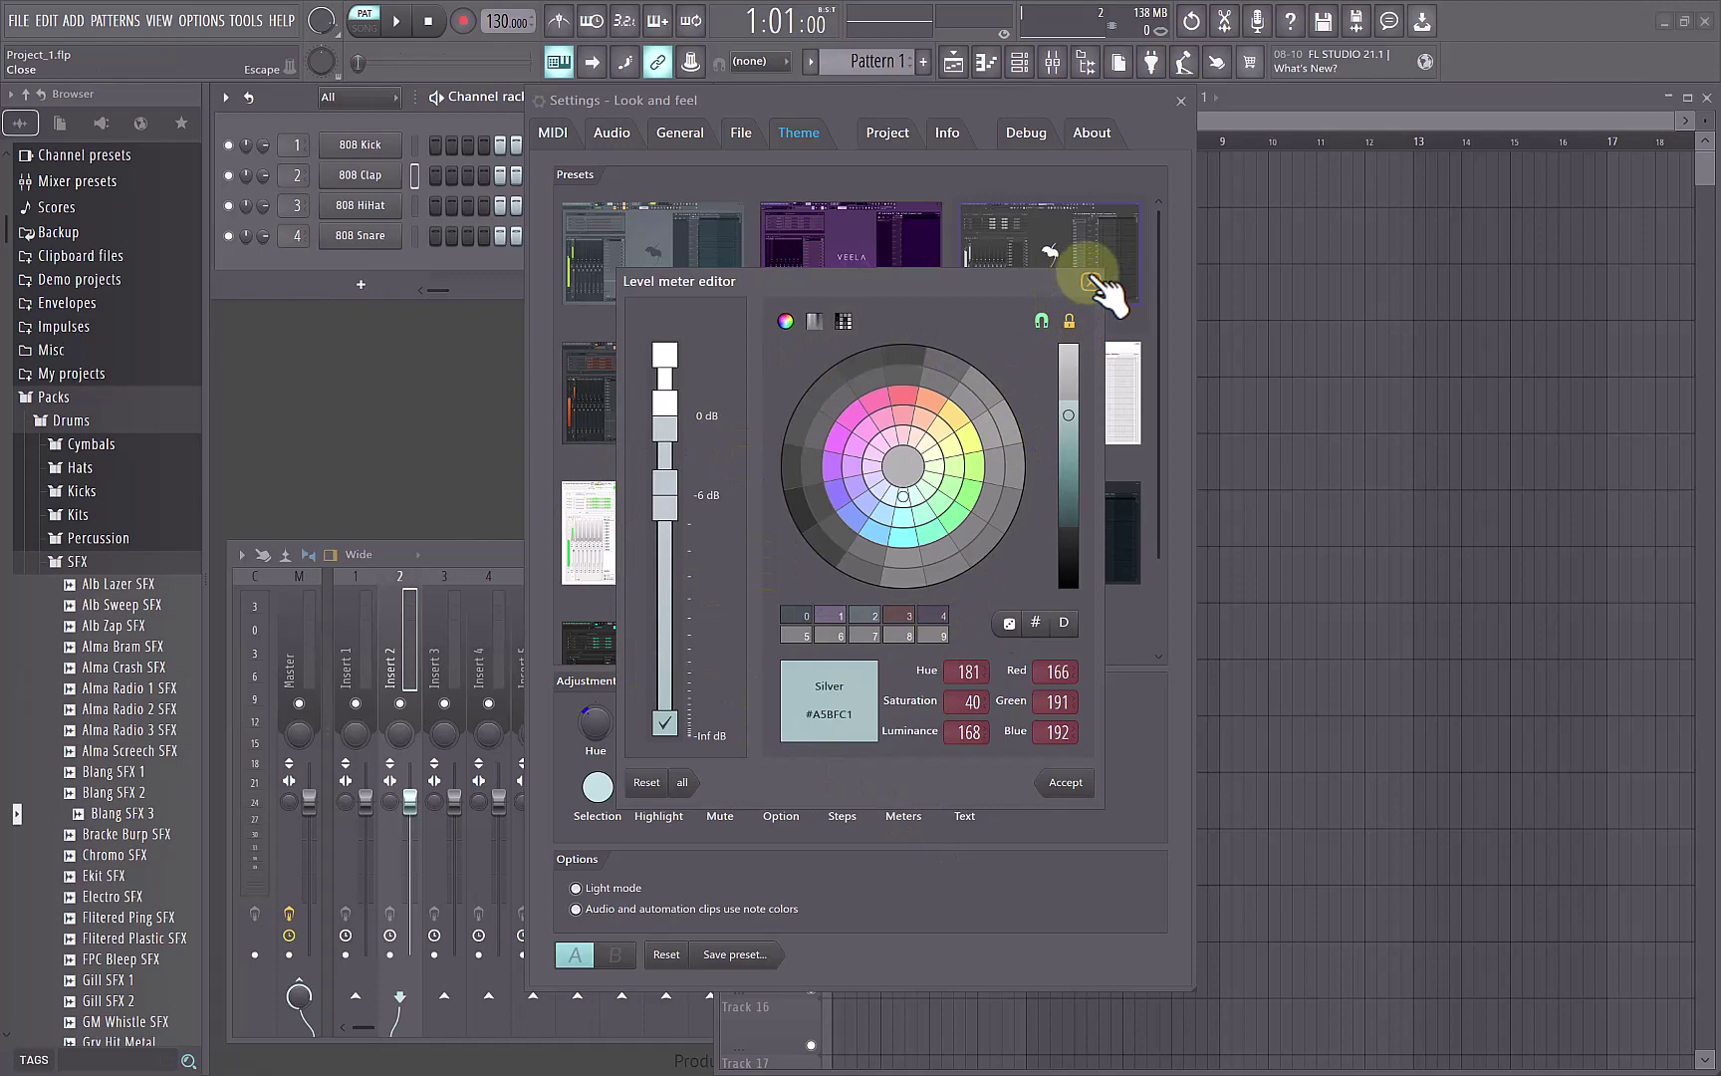
left_click(1088, 283)
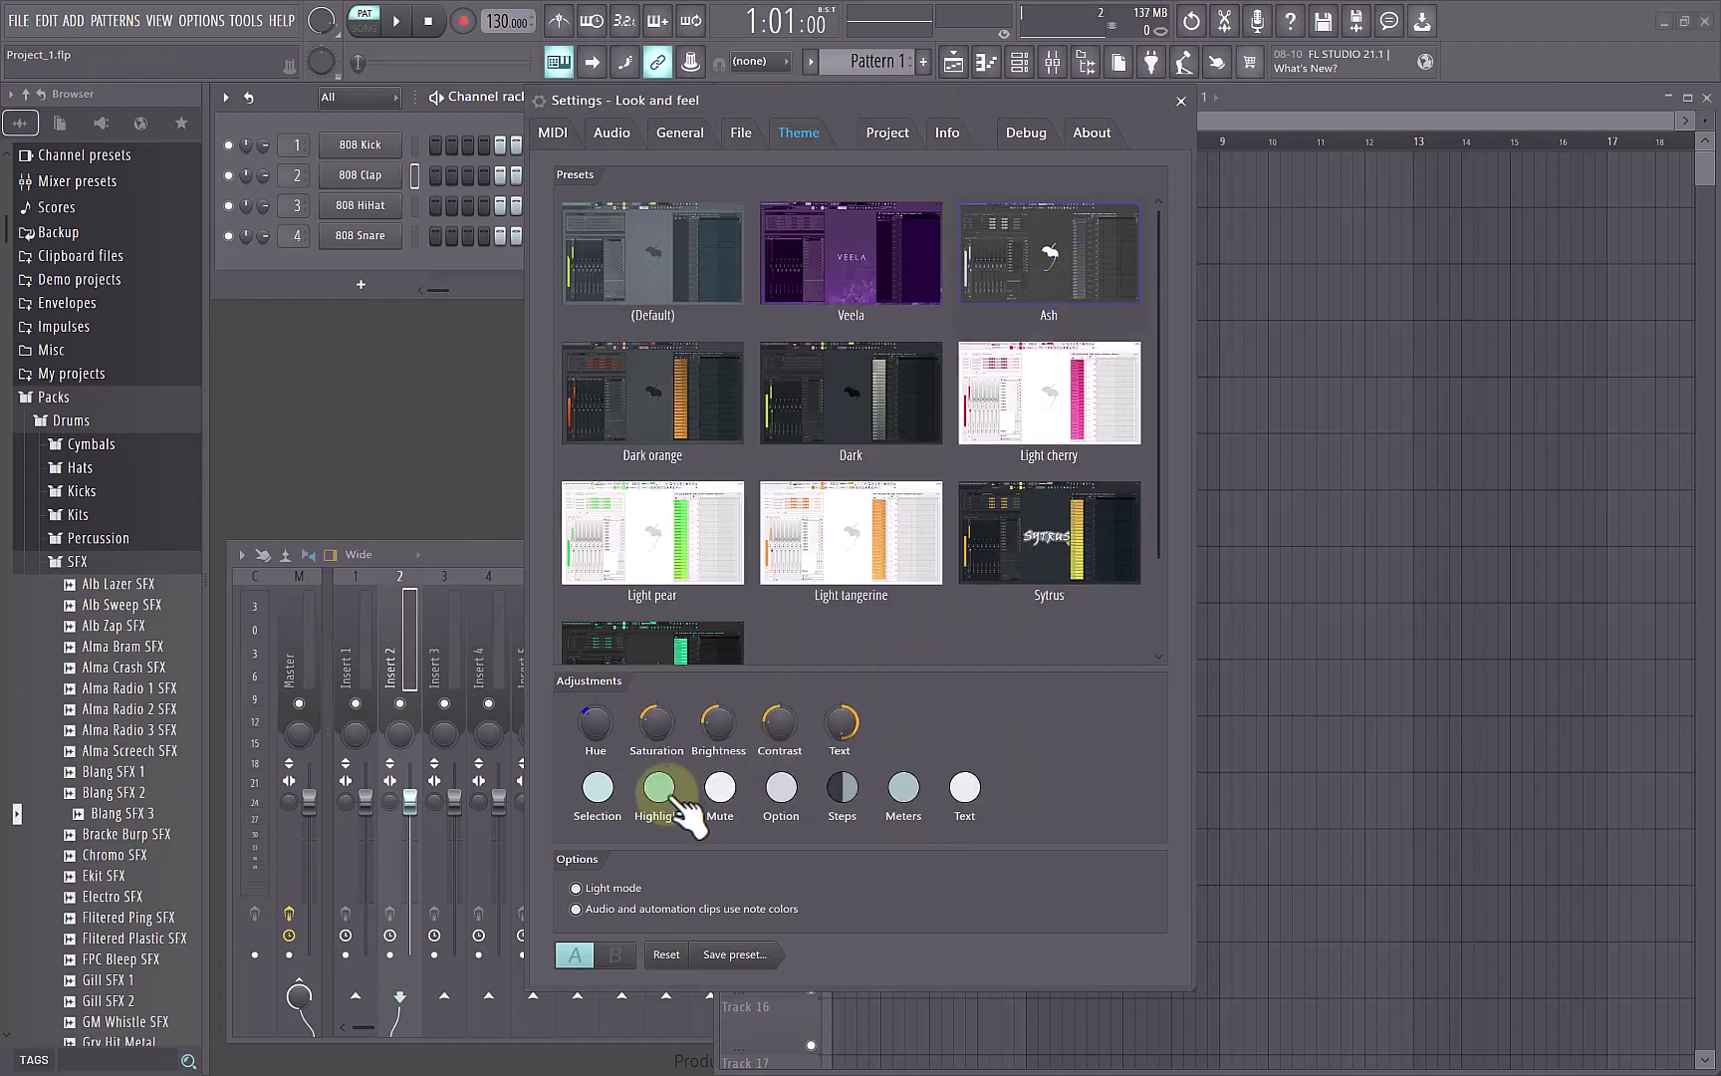
left_click(598, 787)
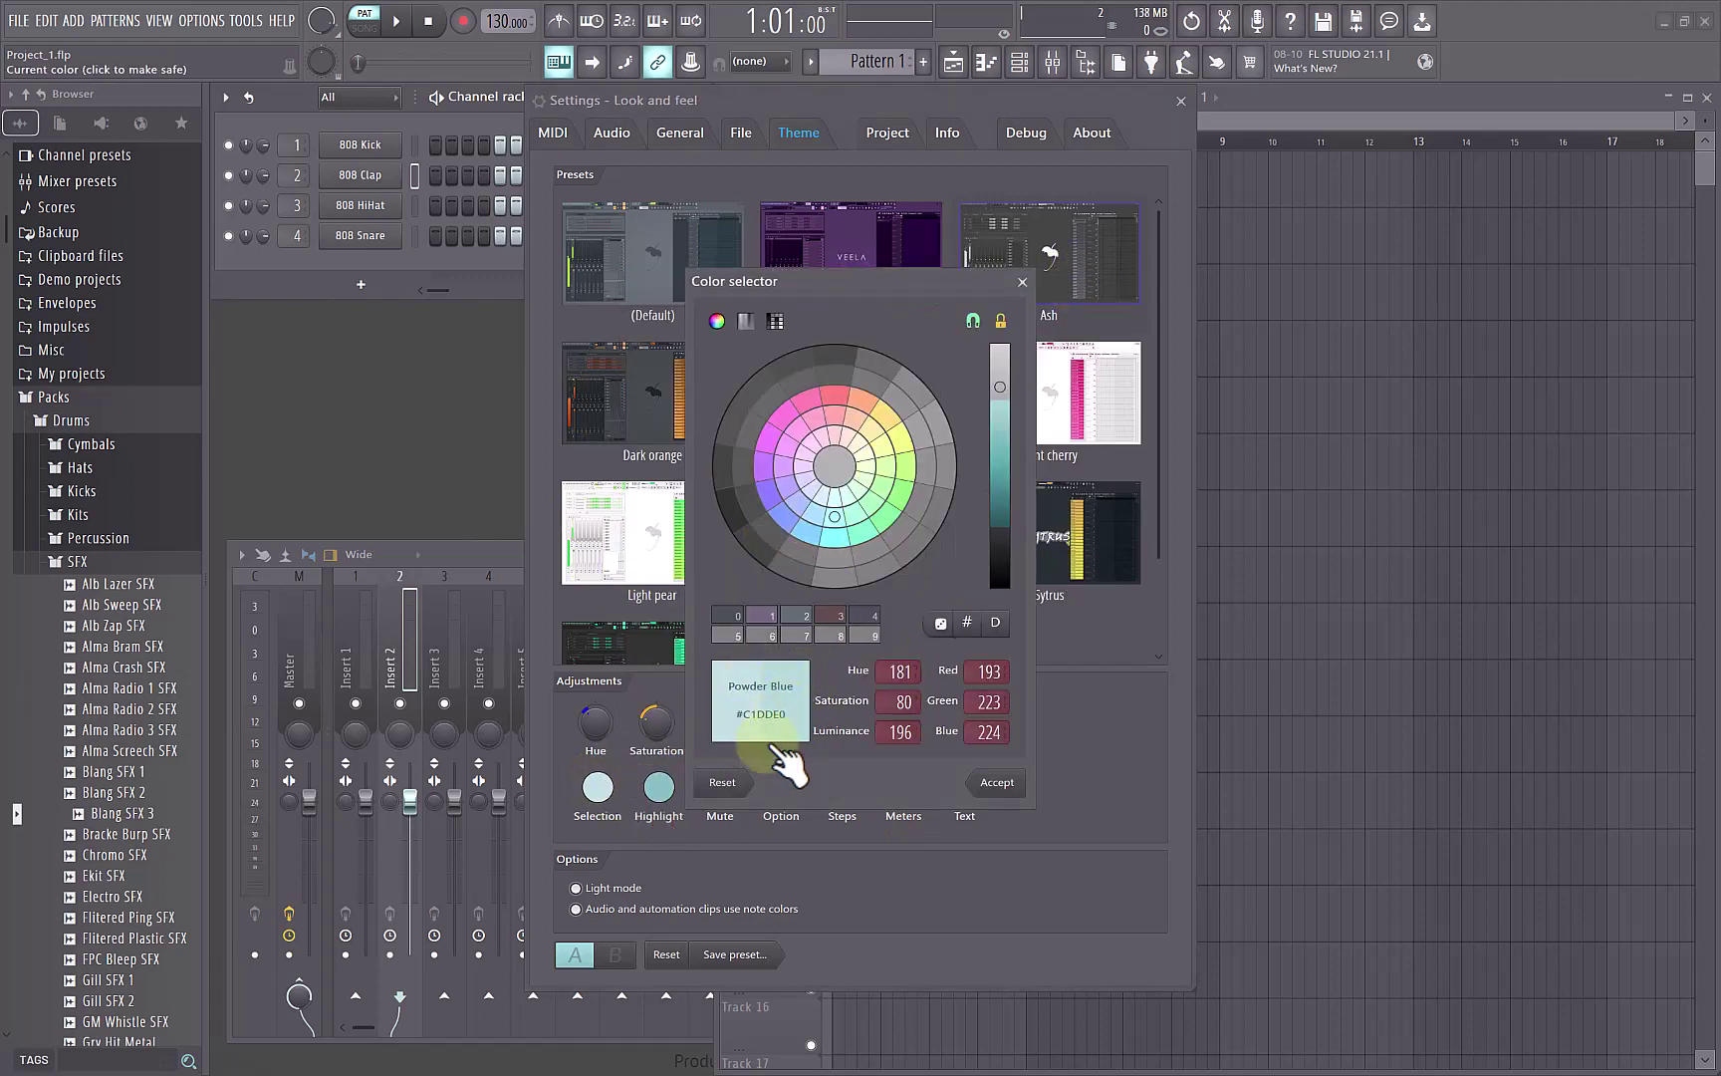
left_click(993, 781)
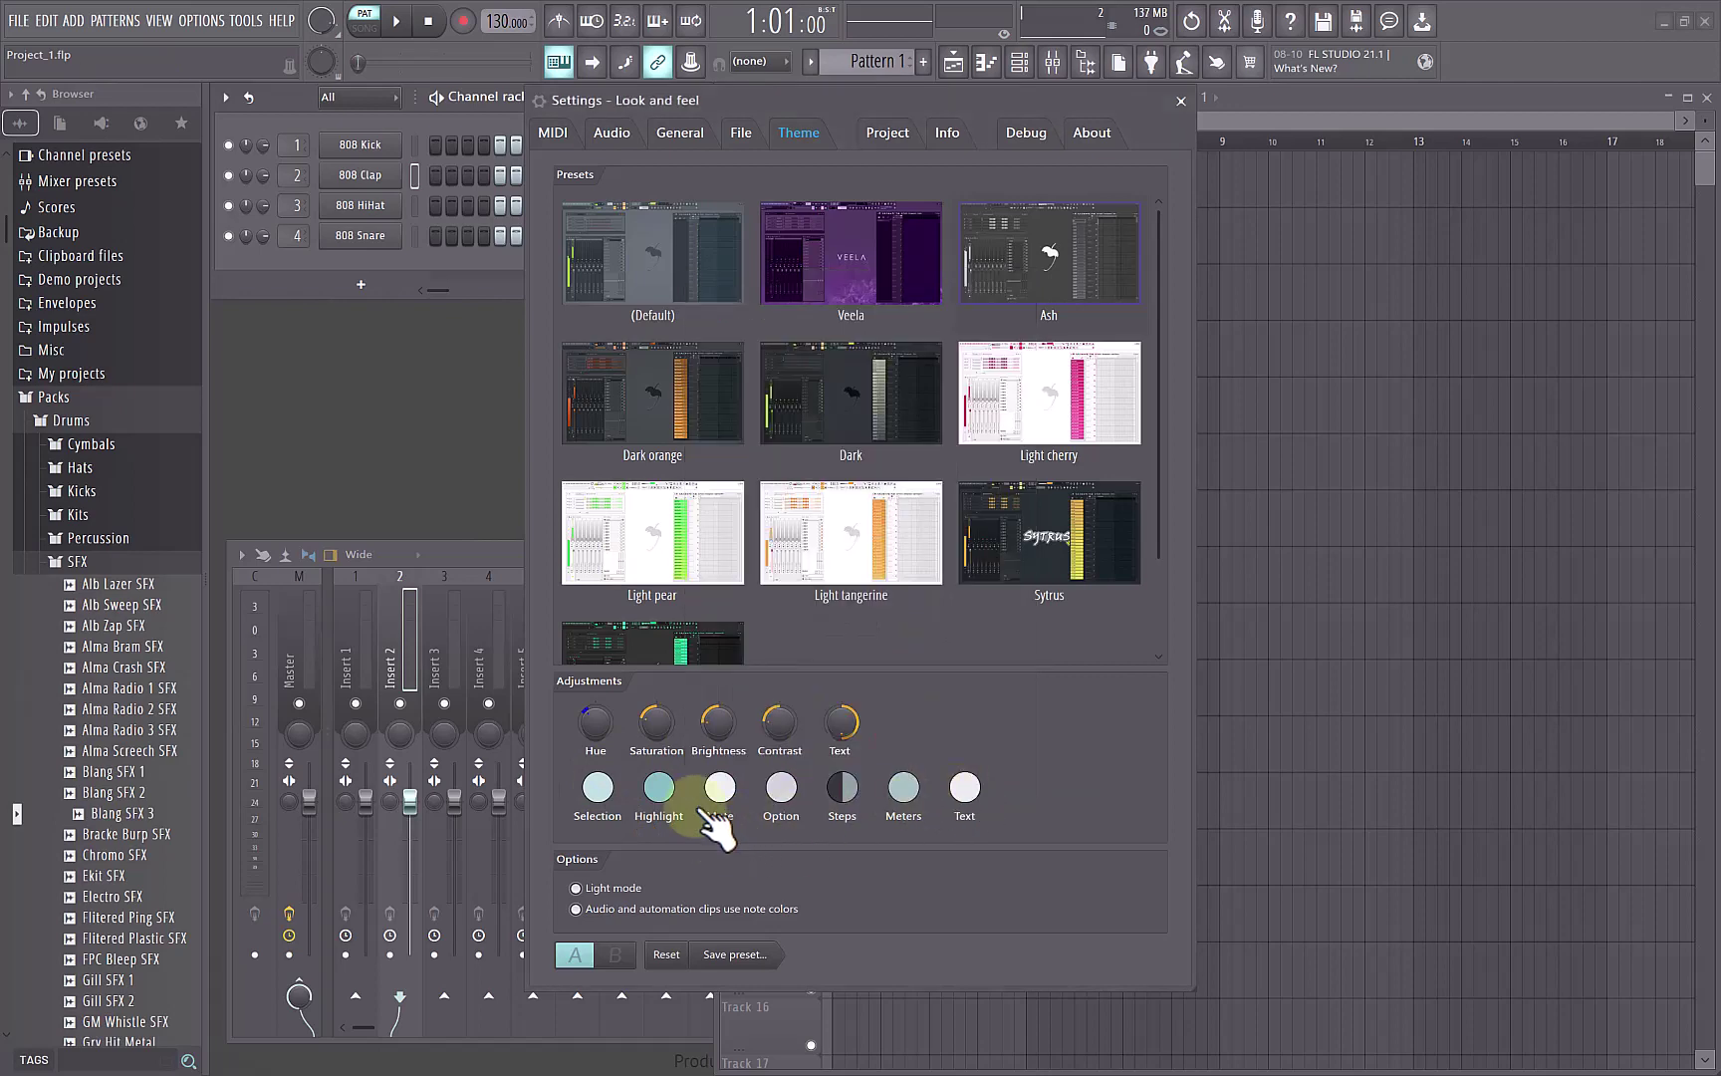
left_click(964, 789)
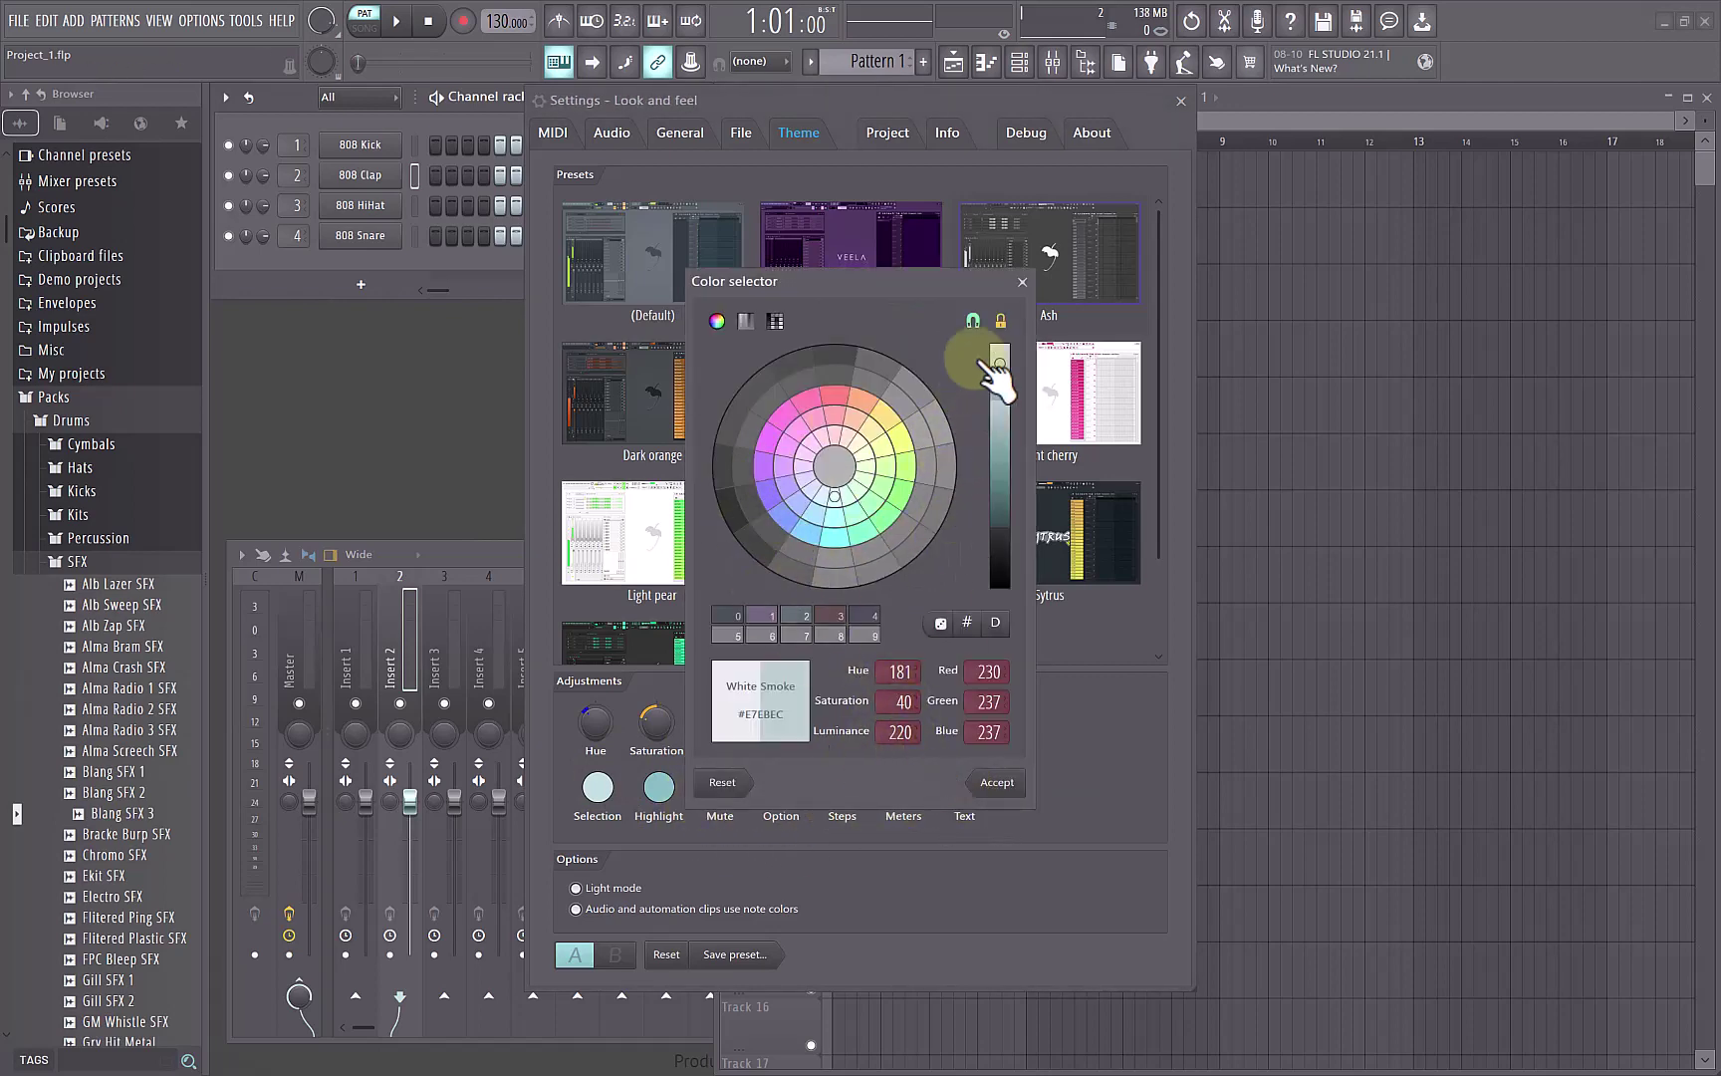
left_click(1022, 282)
Step: Apply the Dark orange preset, uncover the channel rack, and toggle Light mode on and off to compare the step colors
left_click(730, 430)
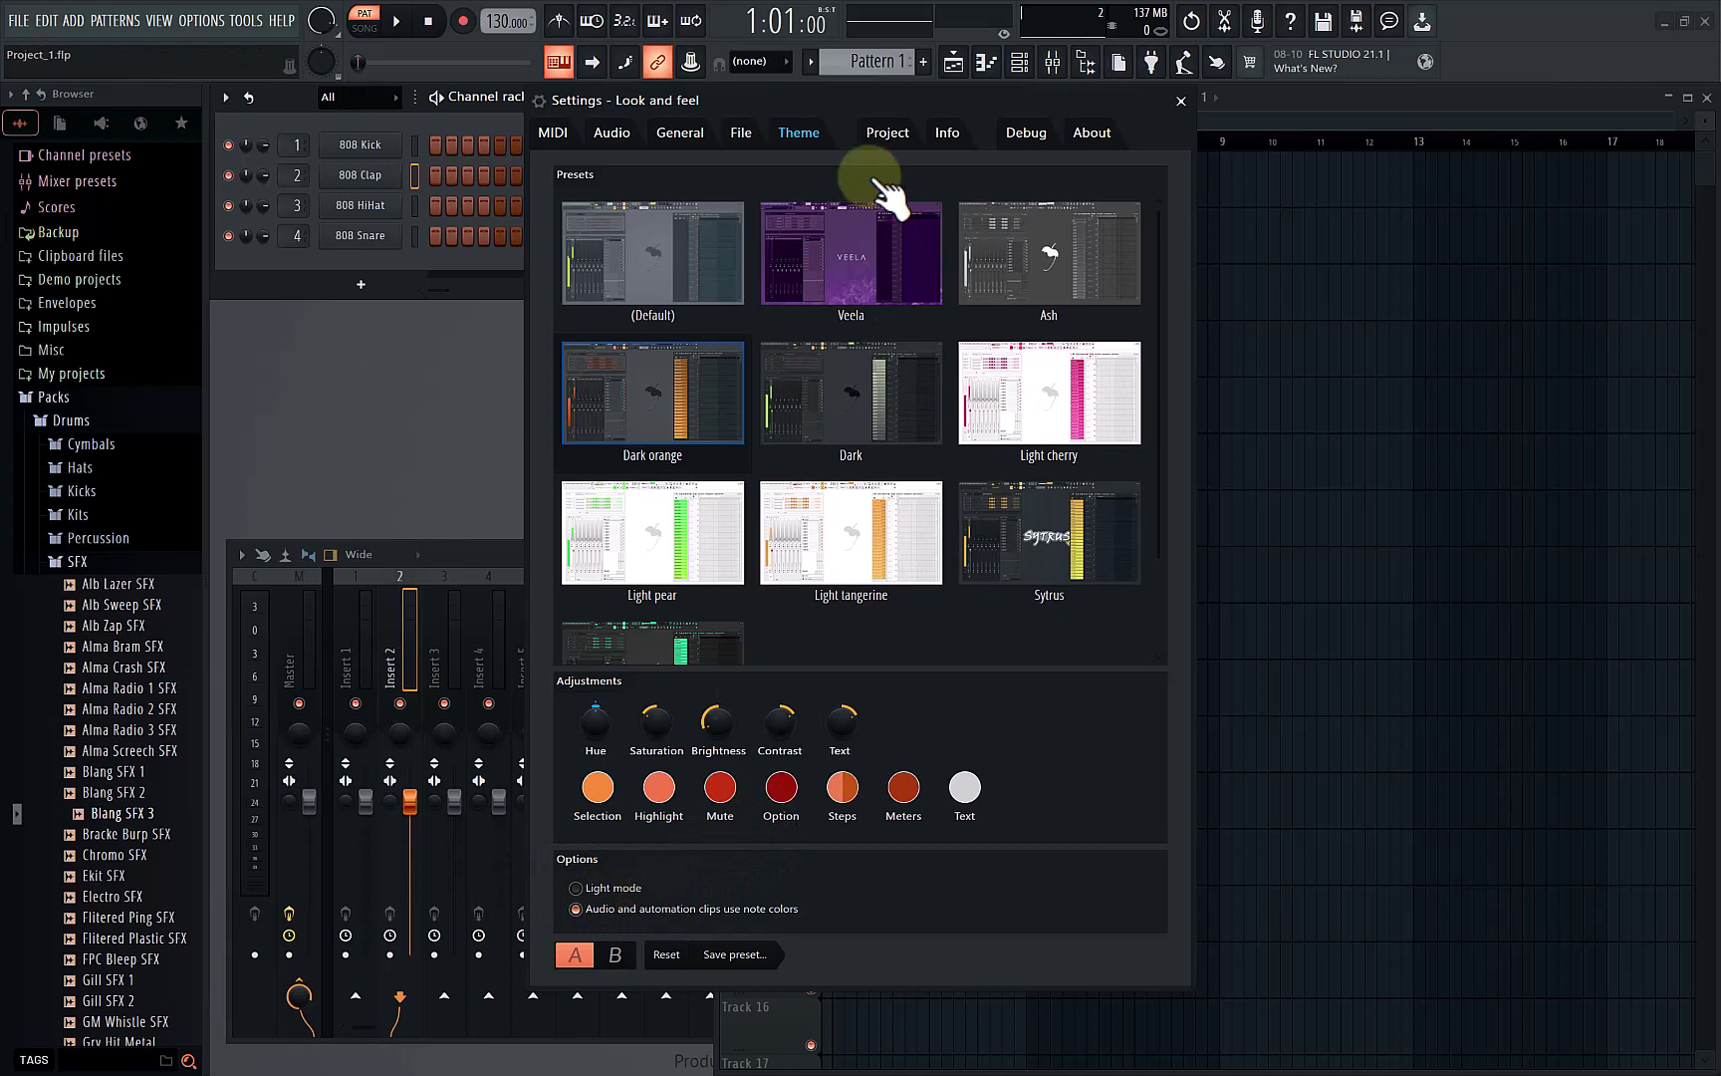
left_click_drag(831, 118, 1096, 108)
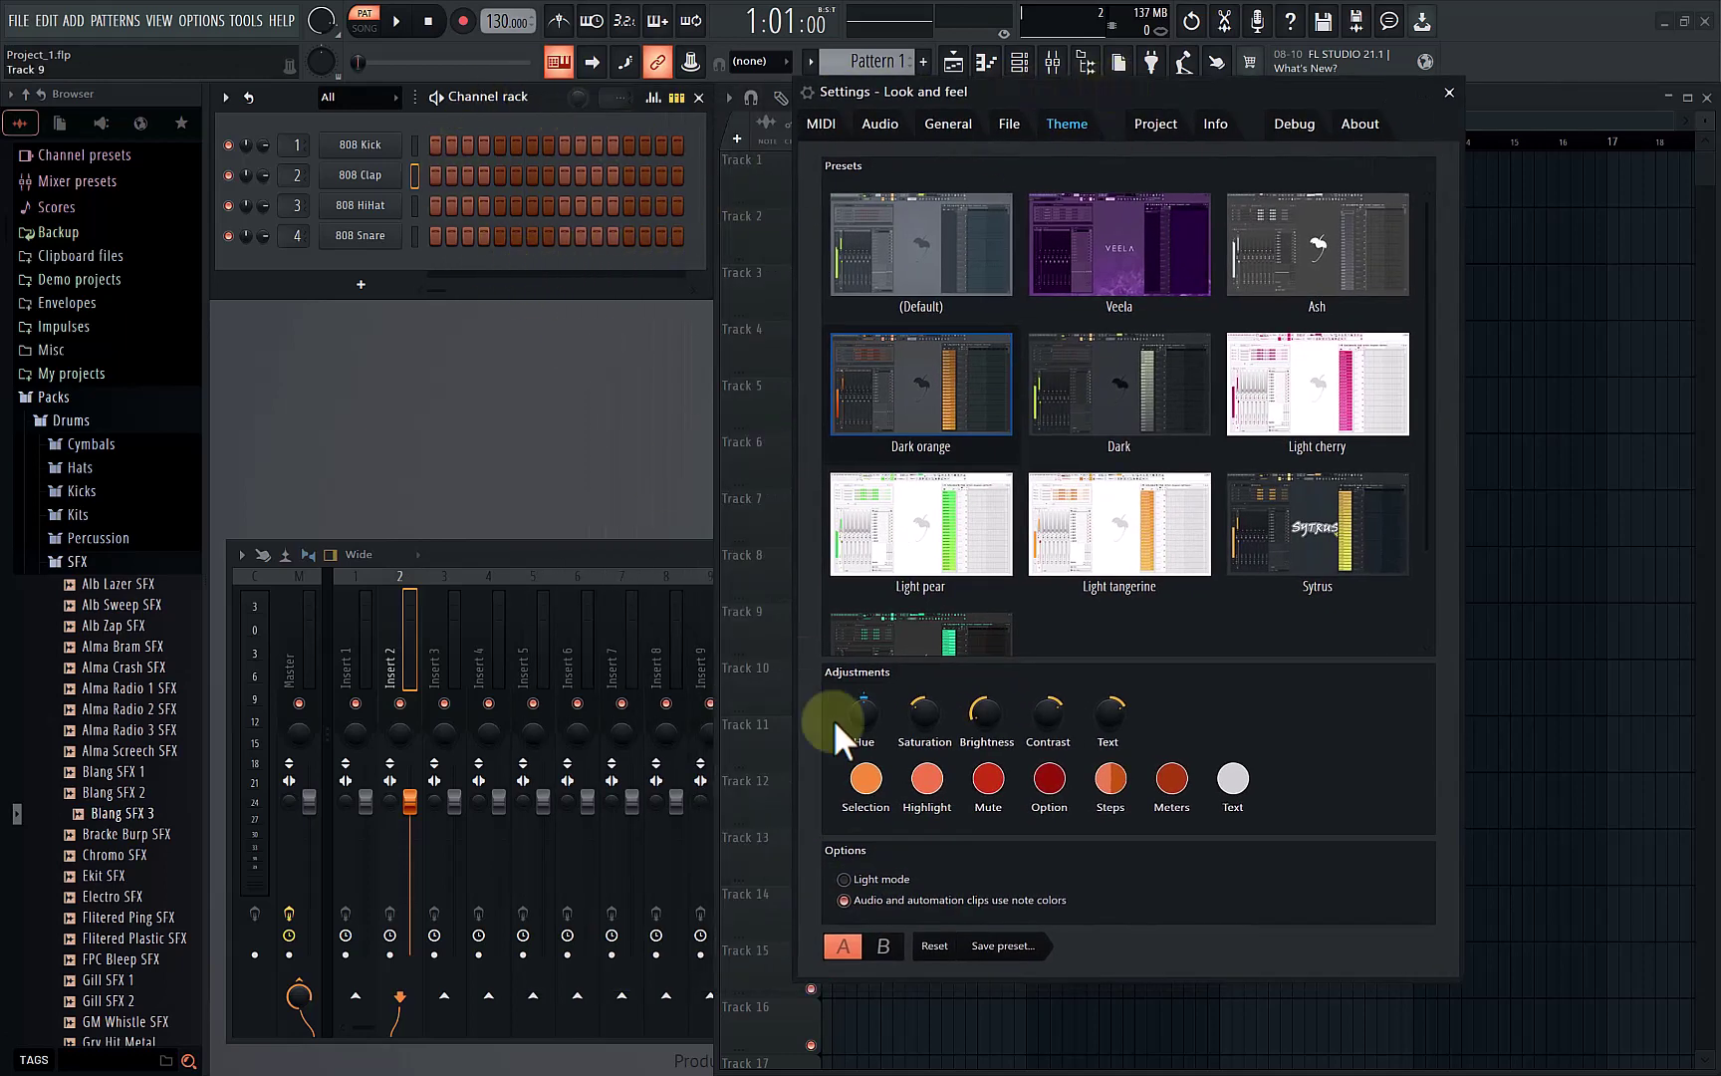
left_click(844, 878)
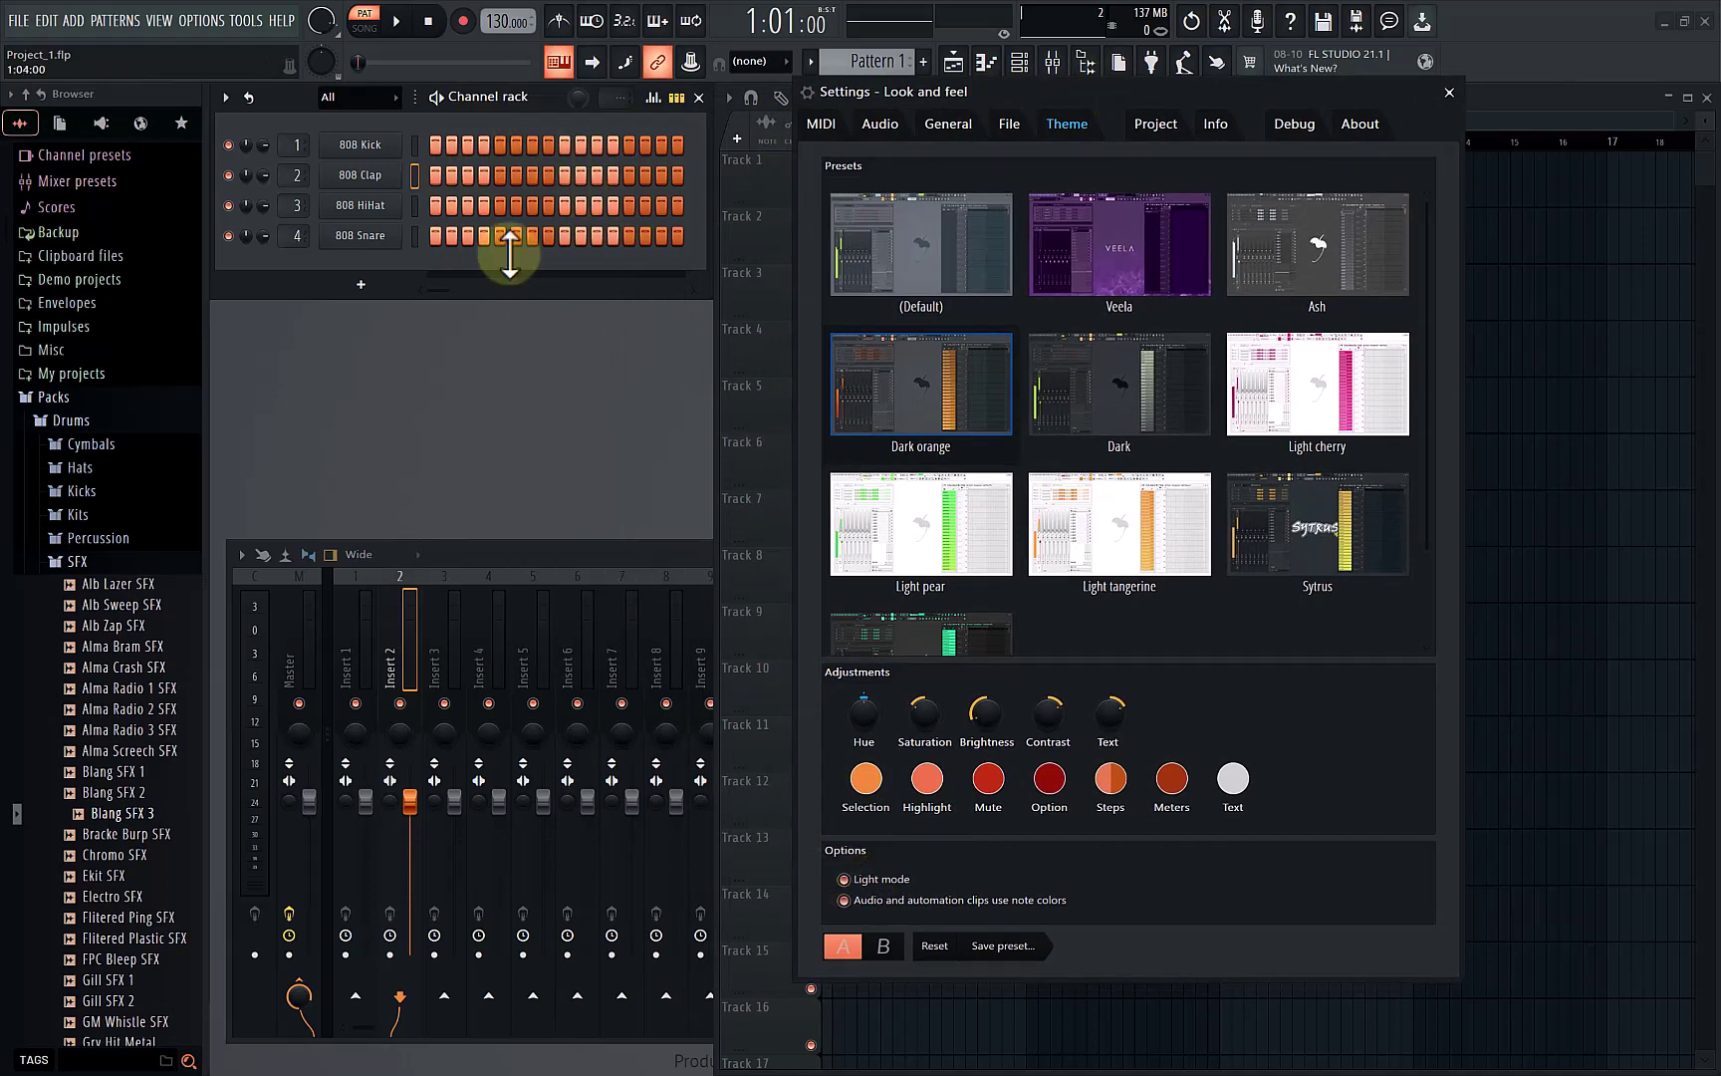
left_click(855, 884)
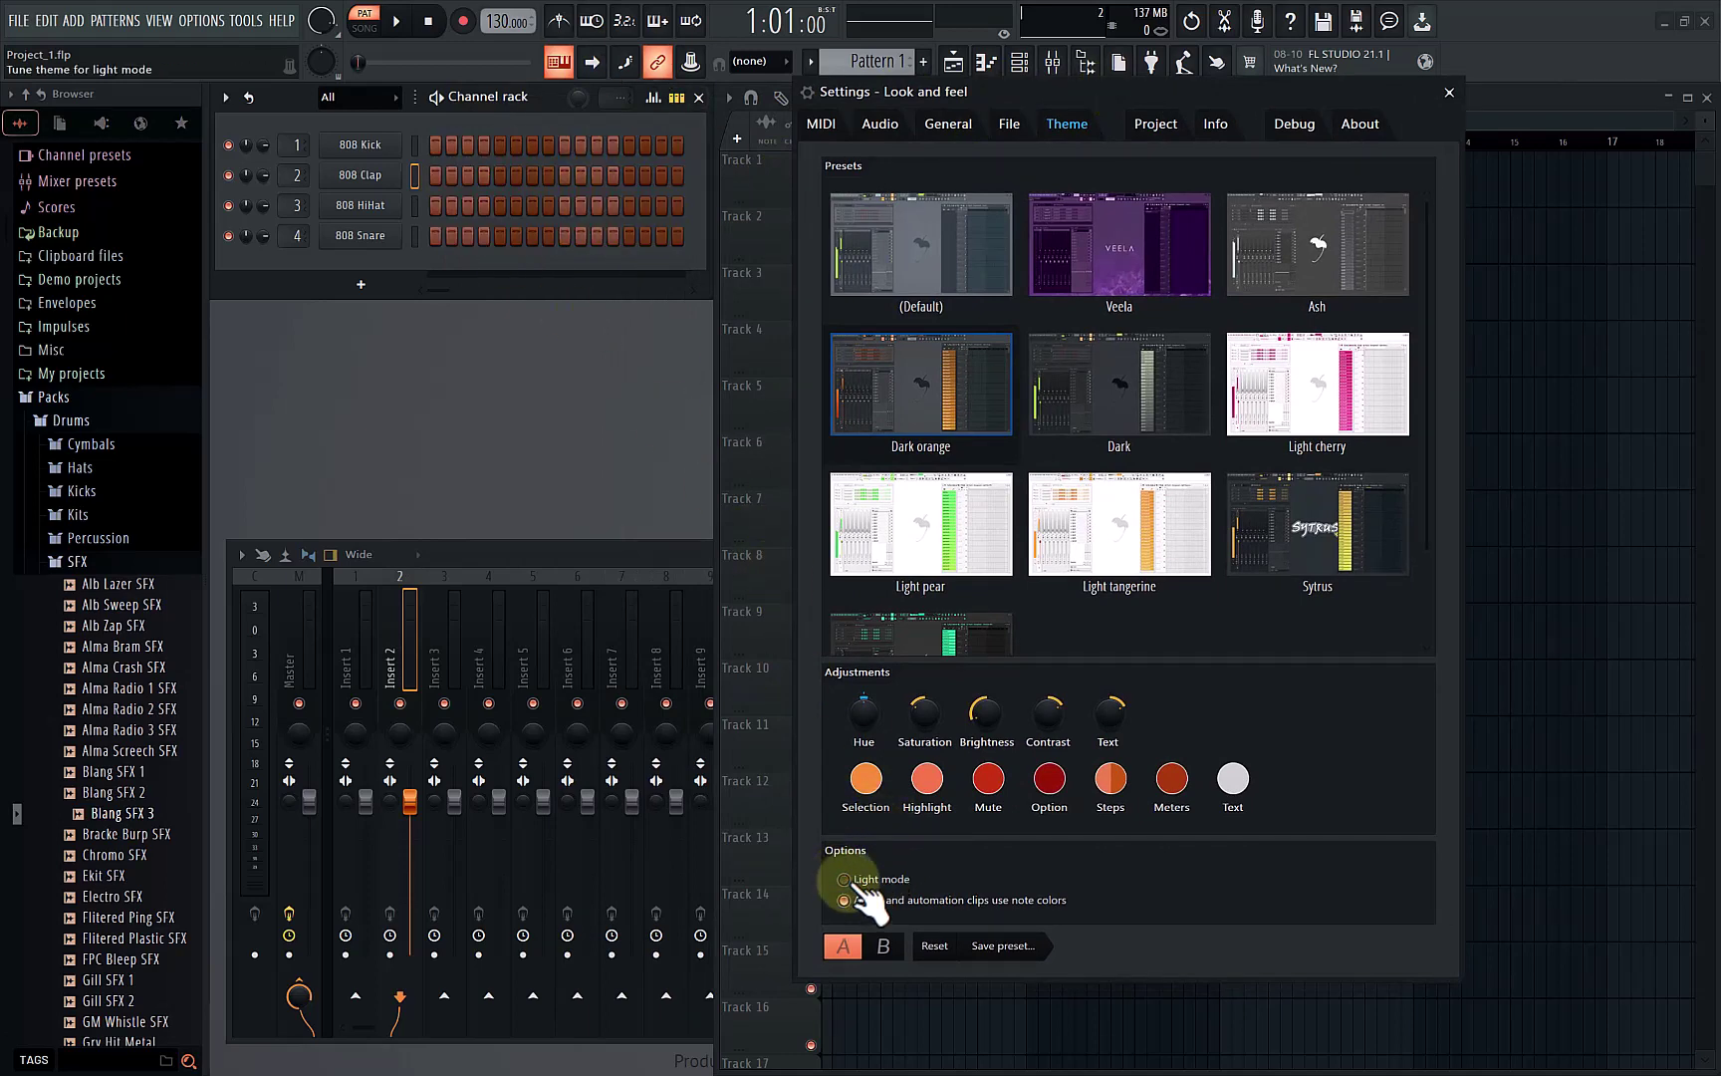
left_click(855, 885)
left_click(855, 885)
Step: Reset the theme to its defaults, try a slight Brightness adjustment and close the settings
left_click(934, 945)
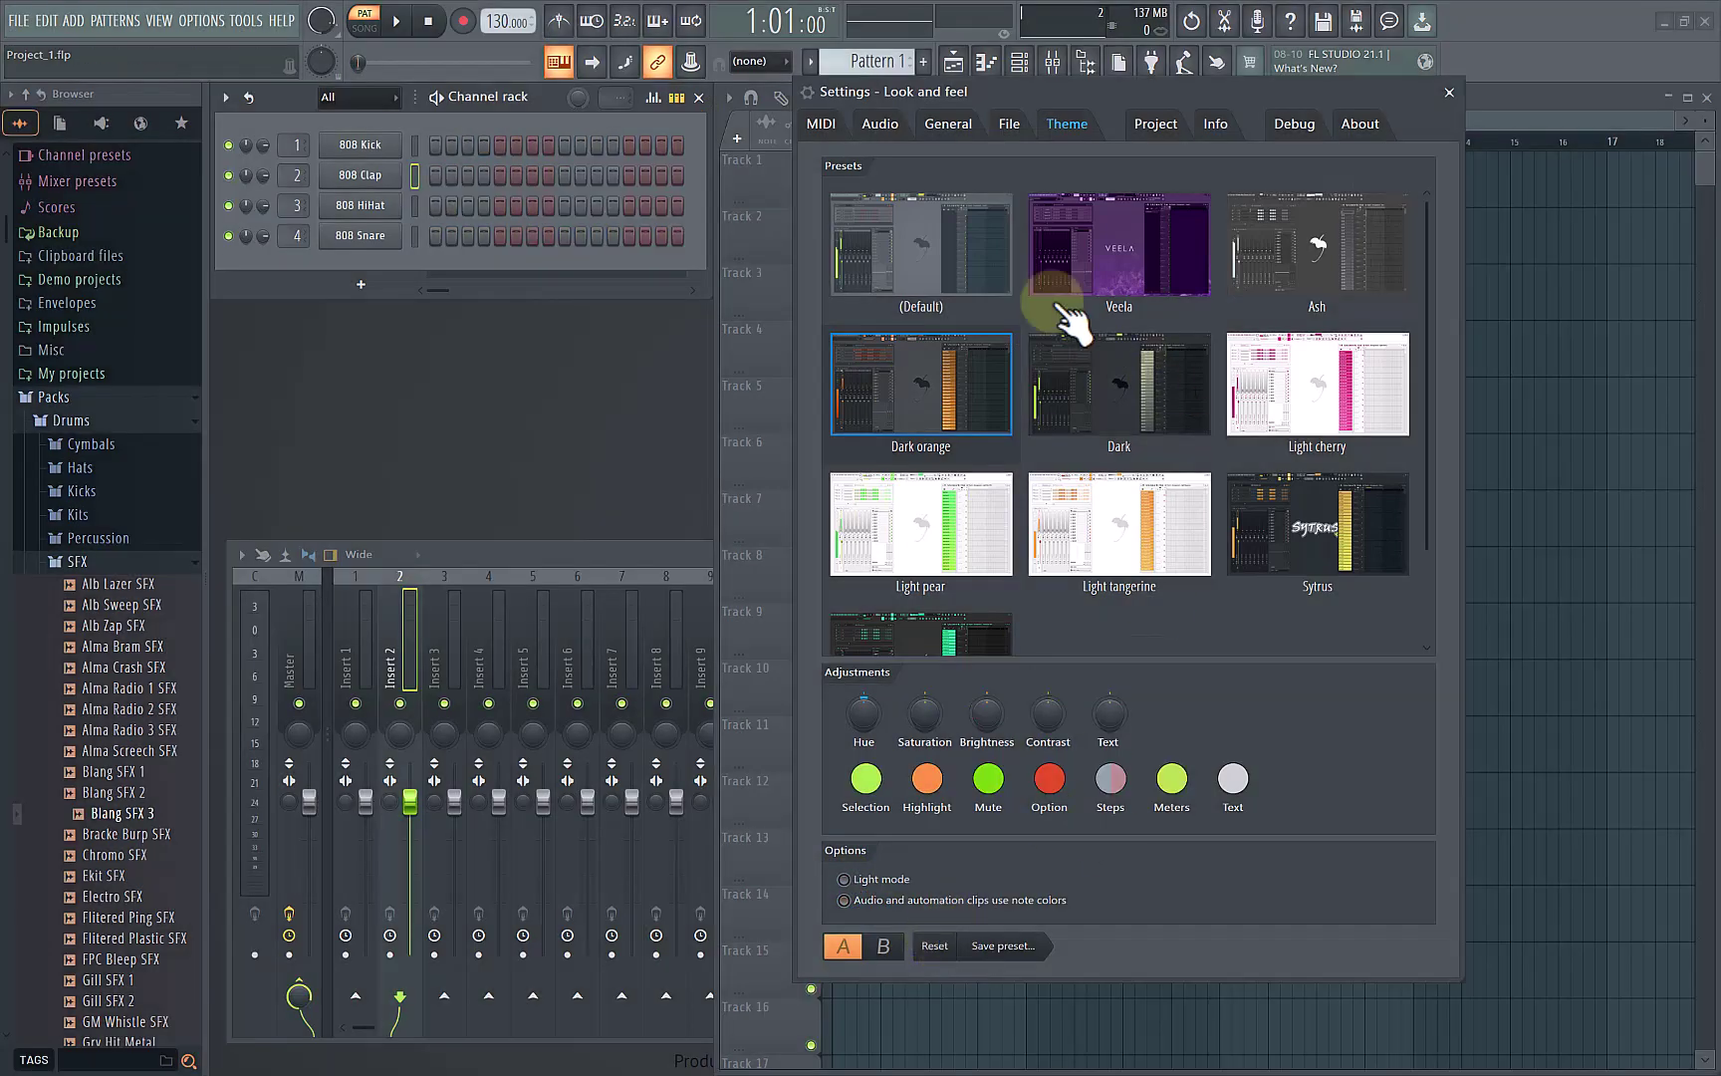
left_click_drag(986, 711, 1006, 732)
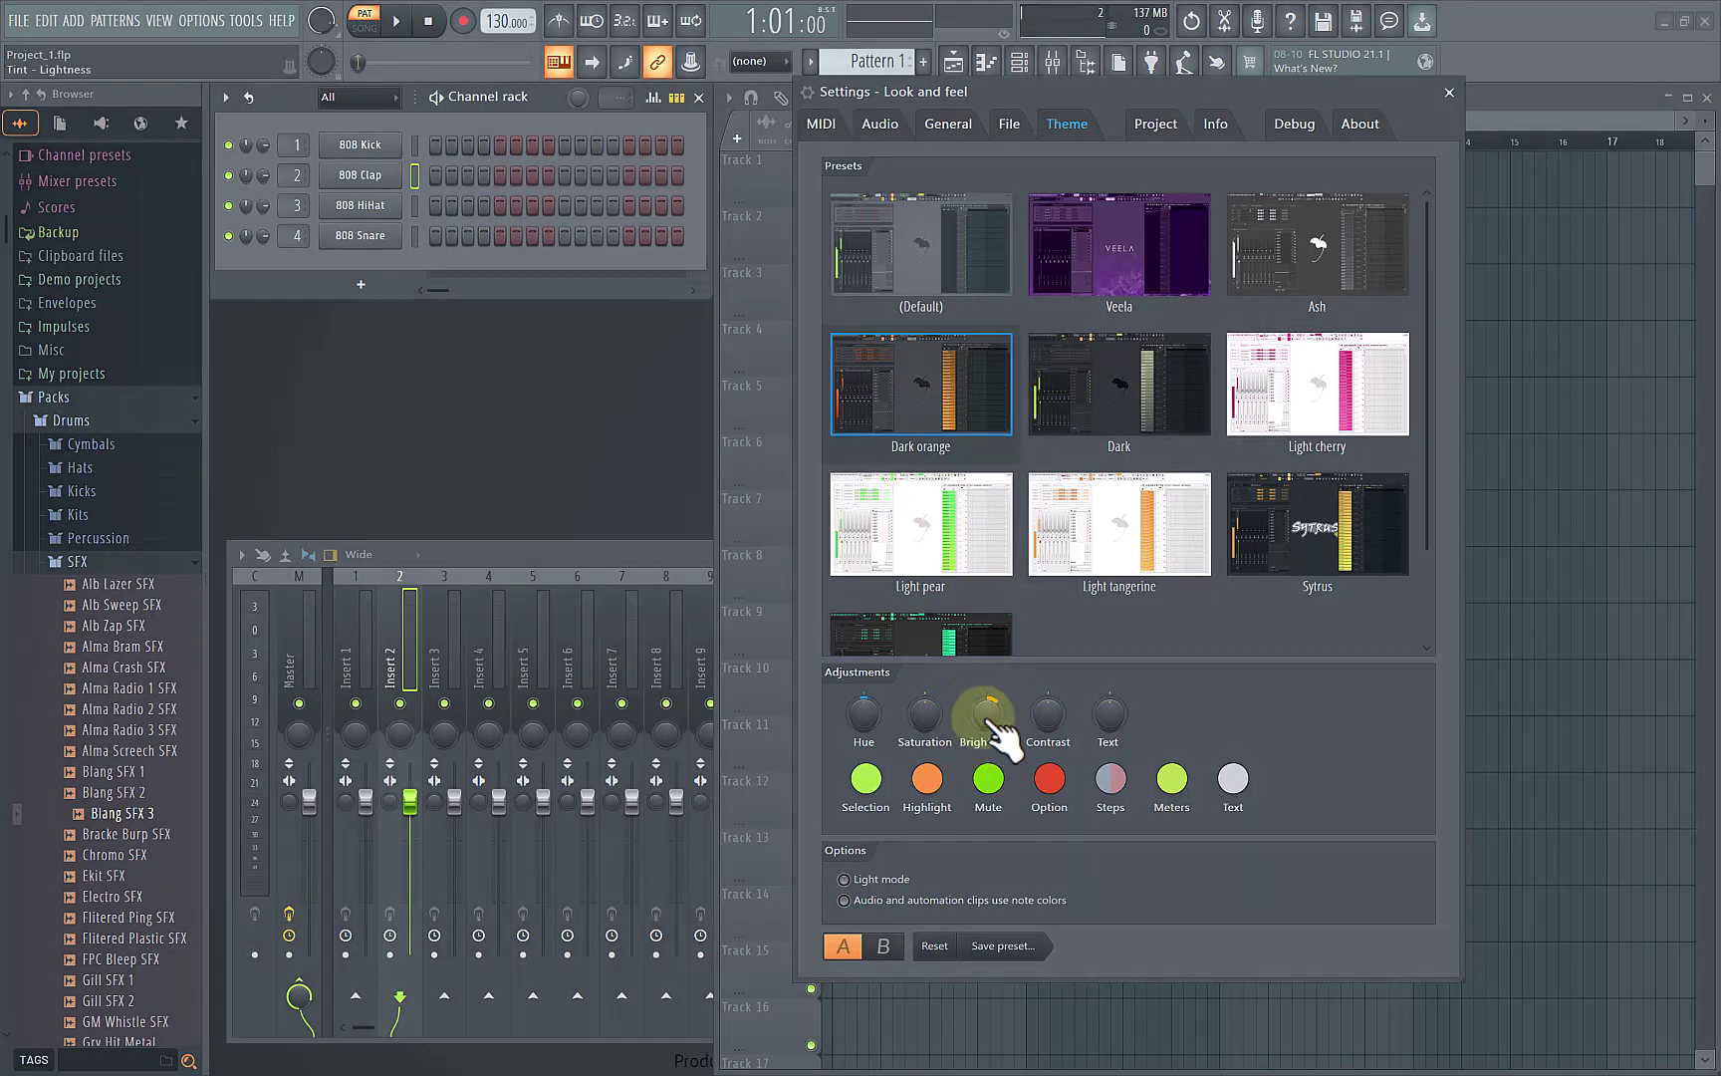
right_click(984, 717)
left_click(1017, 719)
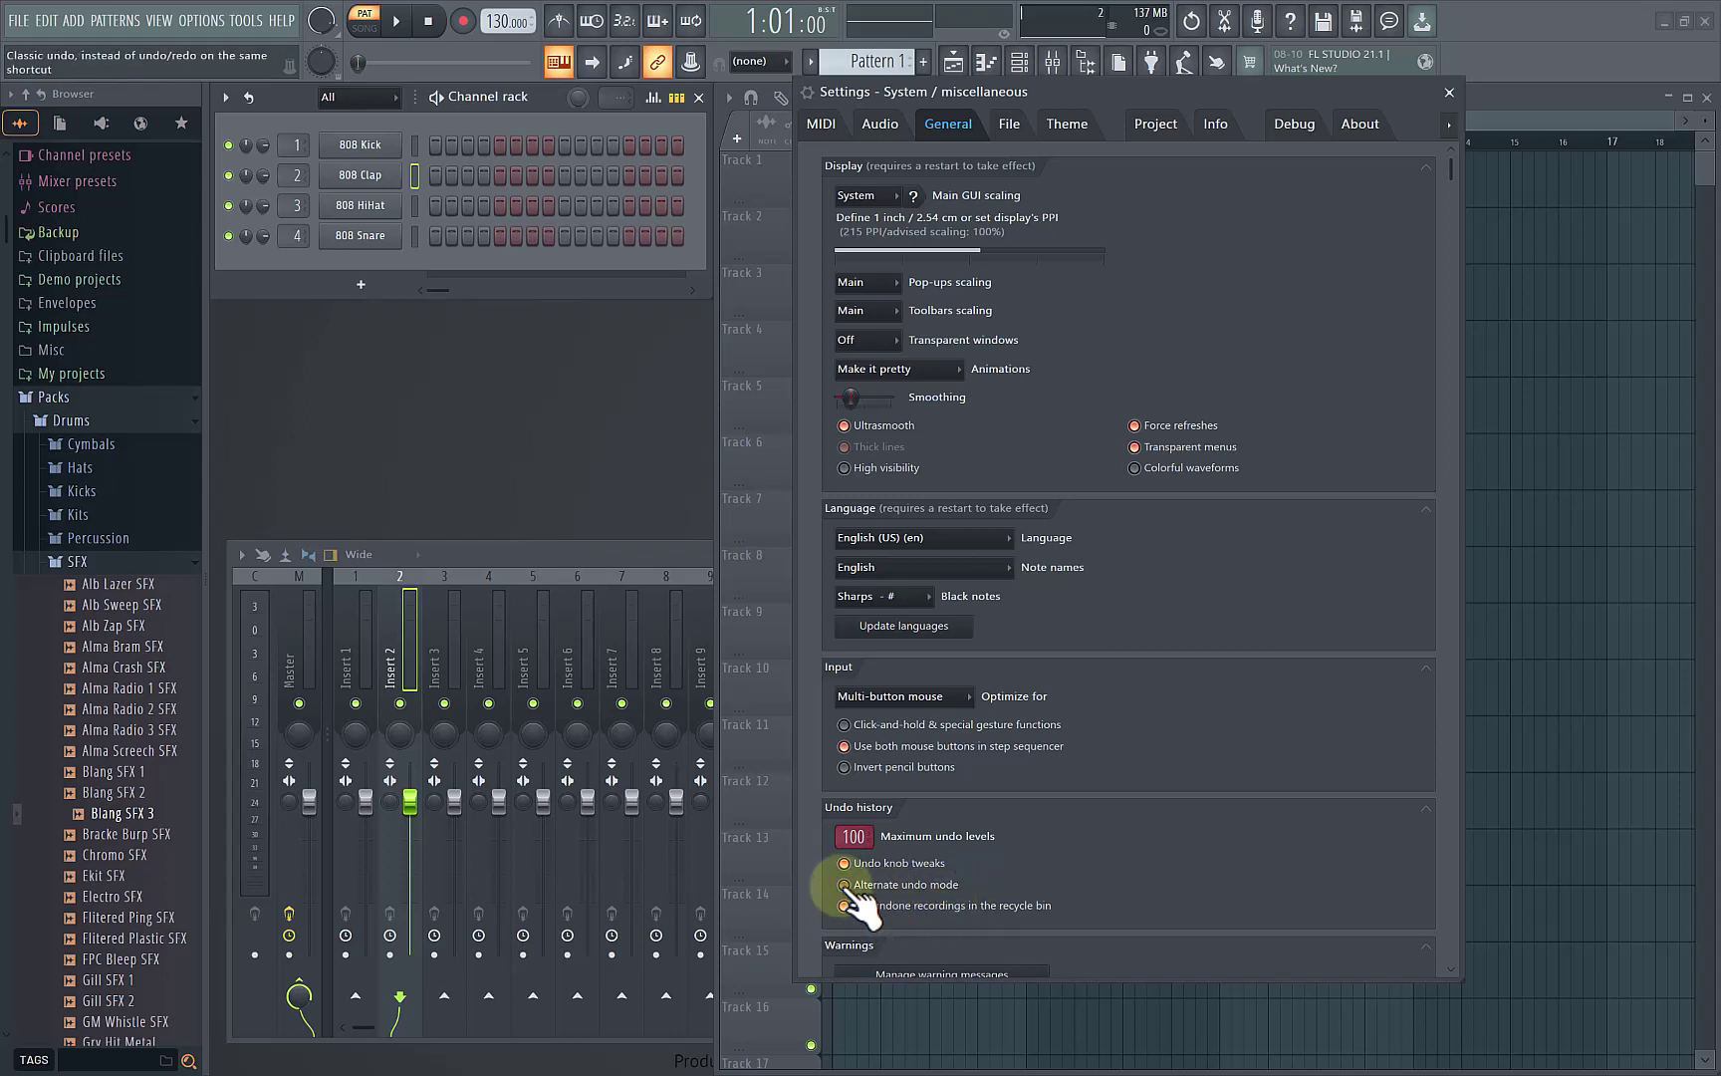
left_click(1449, 91)
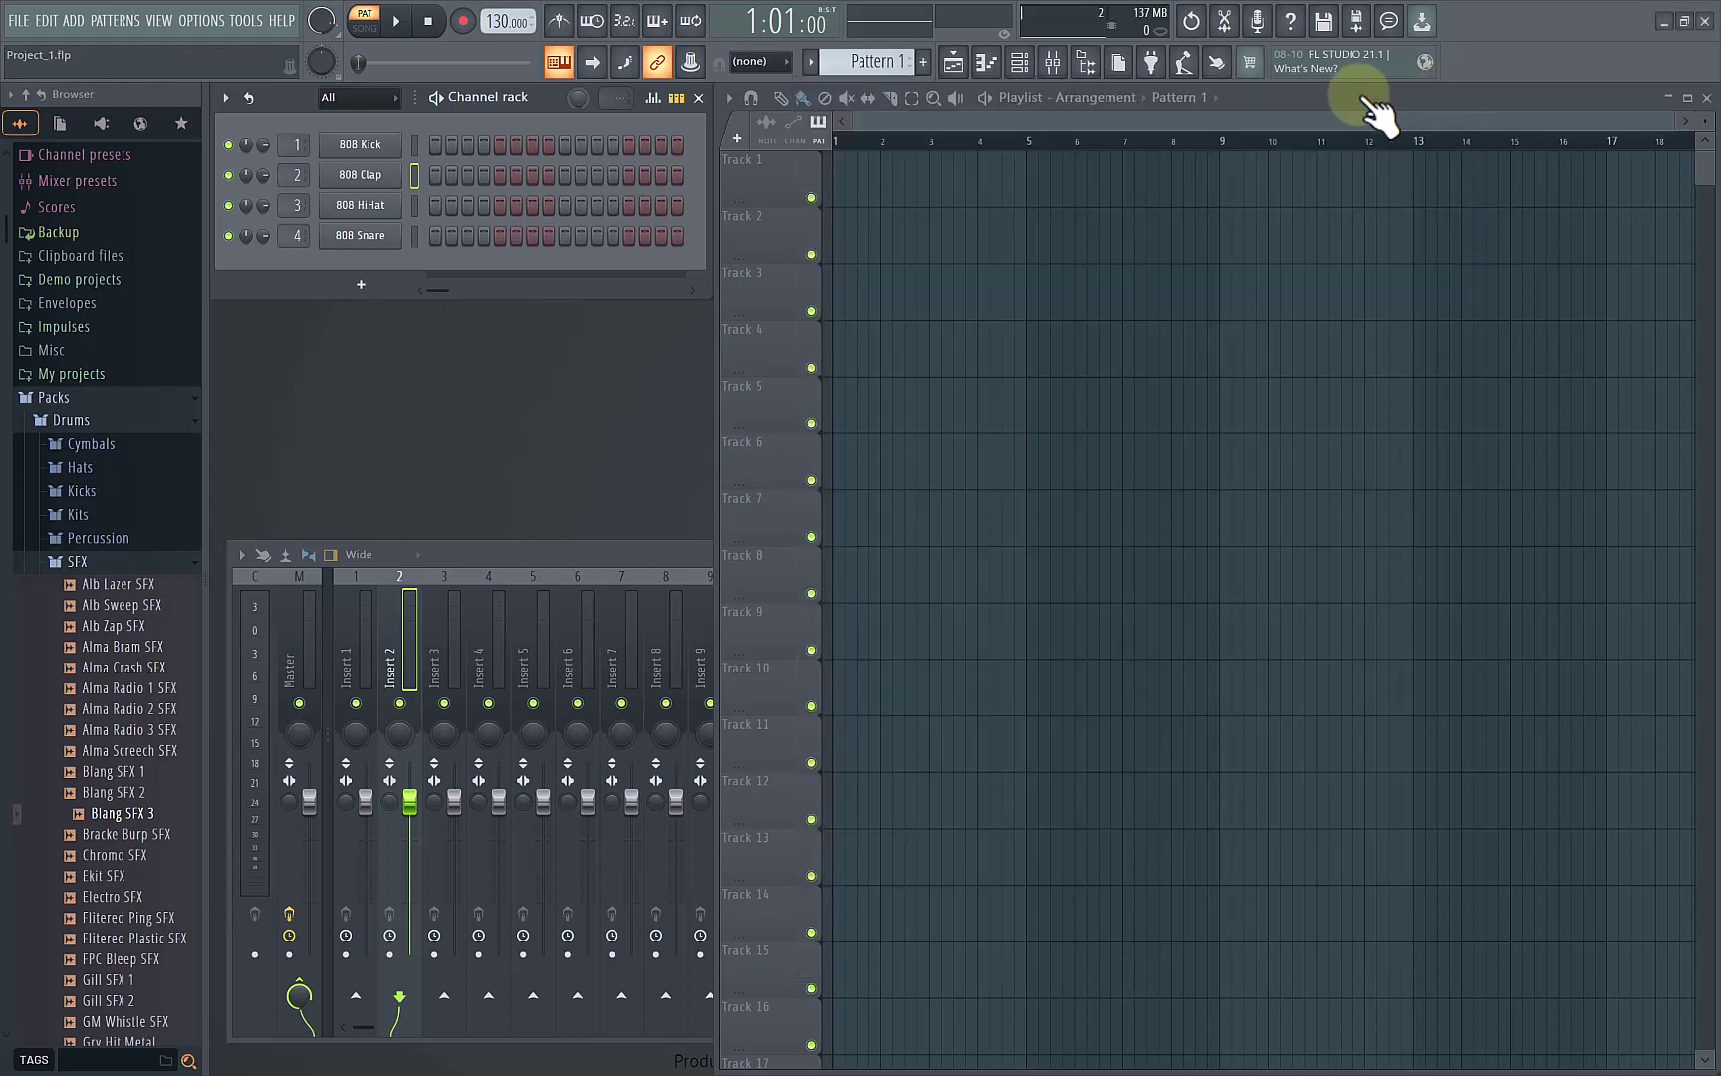
Step: Add 808 Kick hits on steps 1, 6, 10, 12, 13, 14 and 15 of Pattern 1
left_click(436, 144)
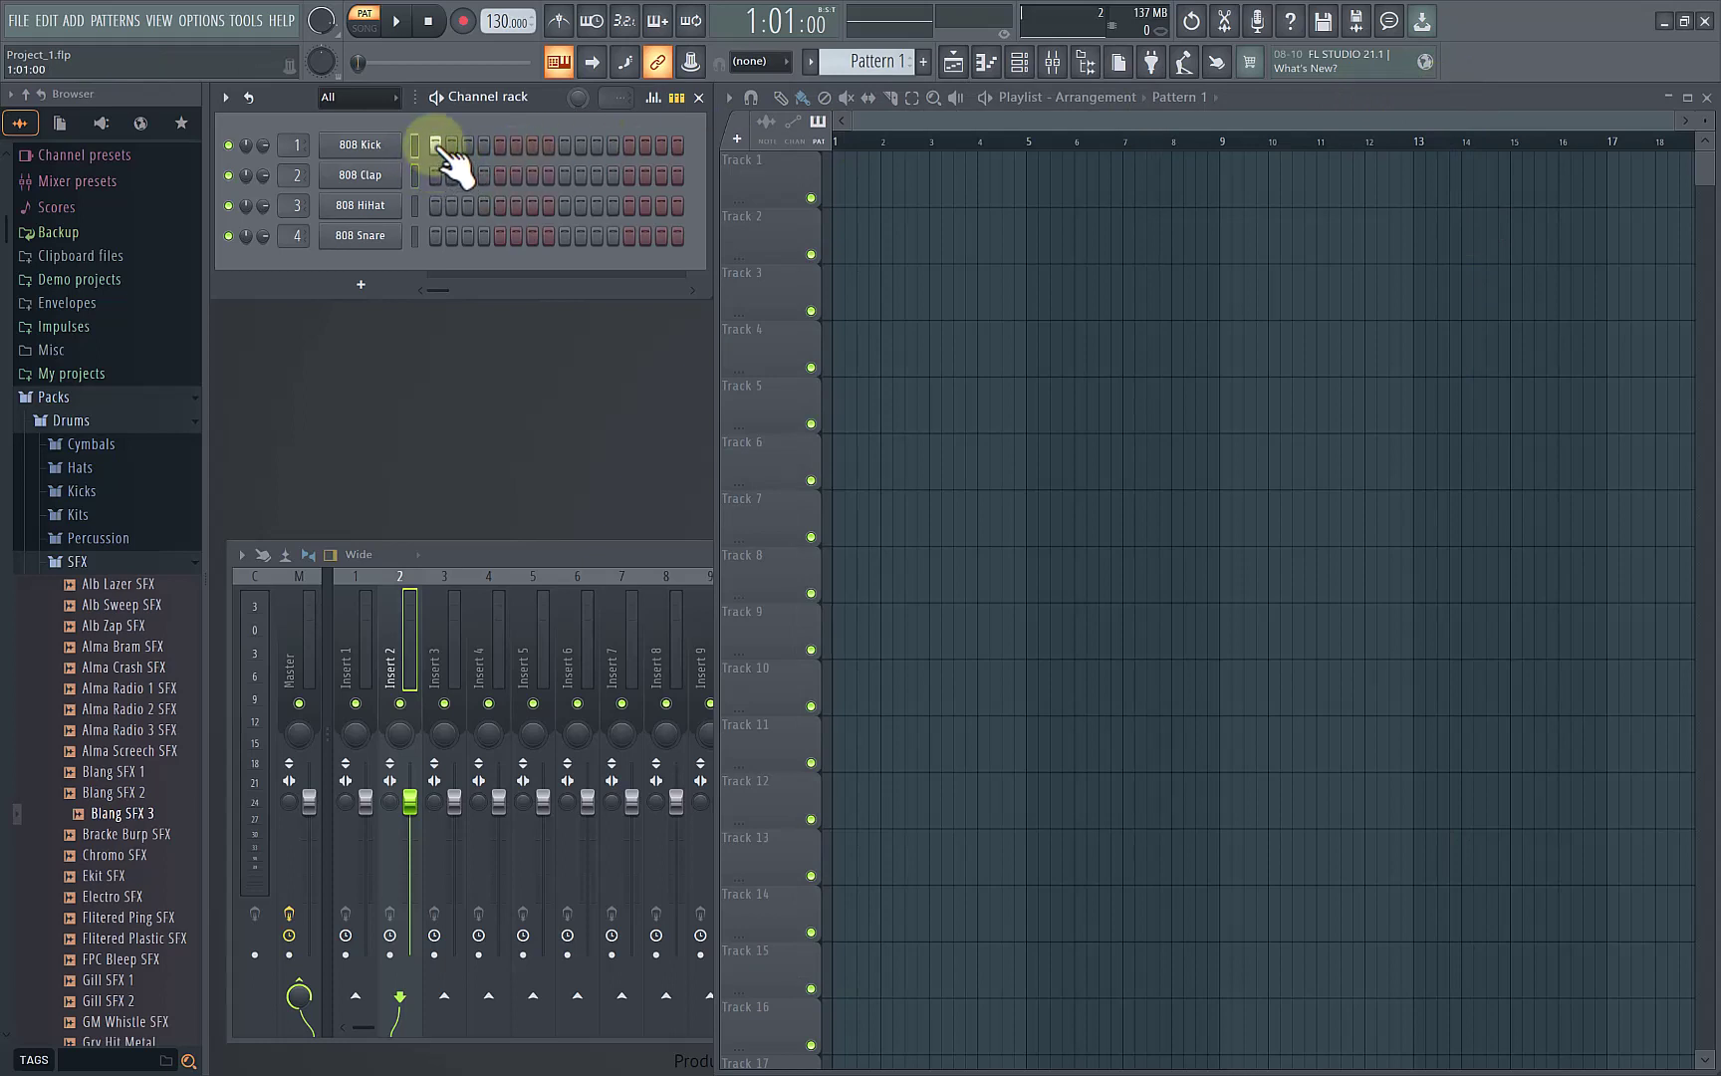
left_click(516, 145)
left_click(581, 144)
left_click(613, 144)
left_click(629, 144)
left_click(645, 144)
left_click(661, 145)
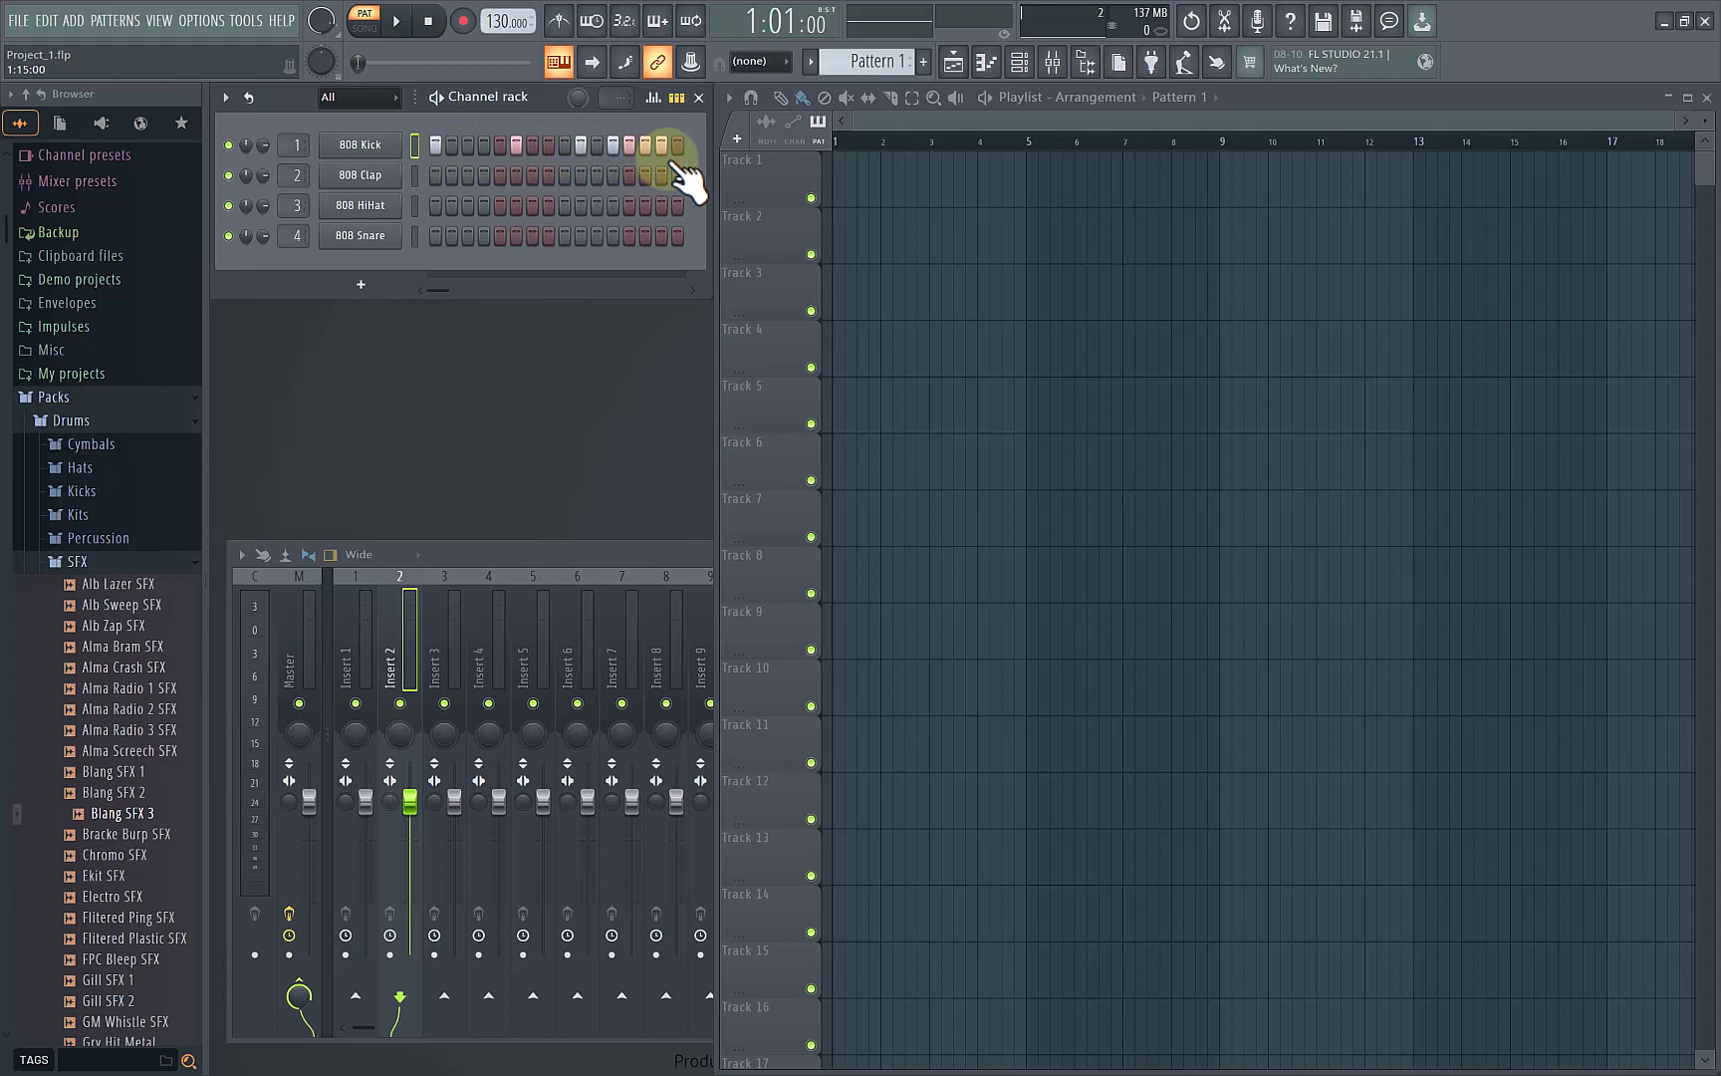
Step: Undo all seven 808 Kick step entries one after another
key("ctrl+z")
key("ctrl+z")
key("ctrl+z")
key("ctrl+z")
key("ctrl+z")
key("ctrl+z")
key("ctrl+z")
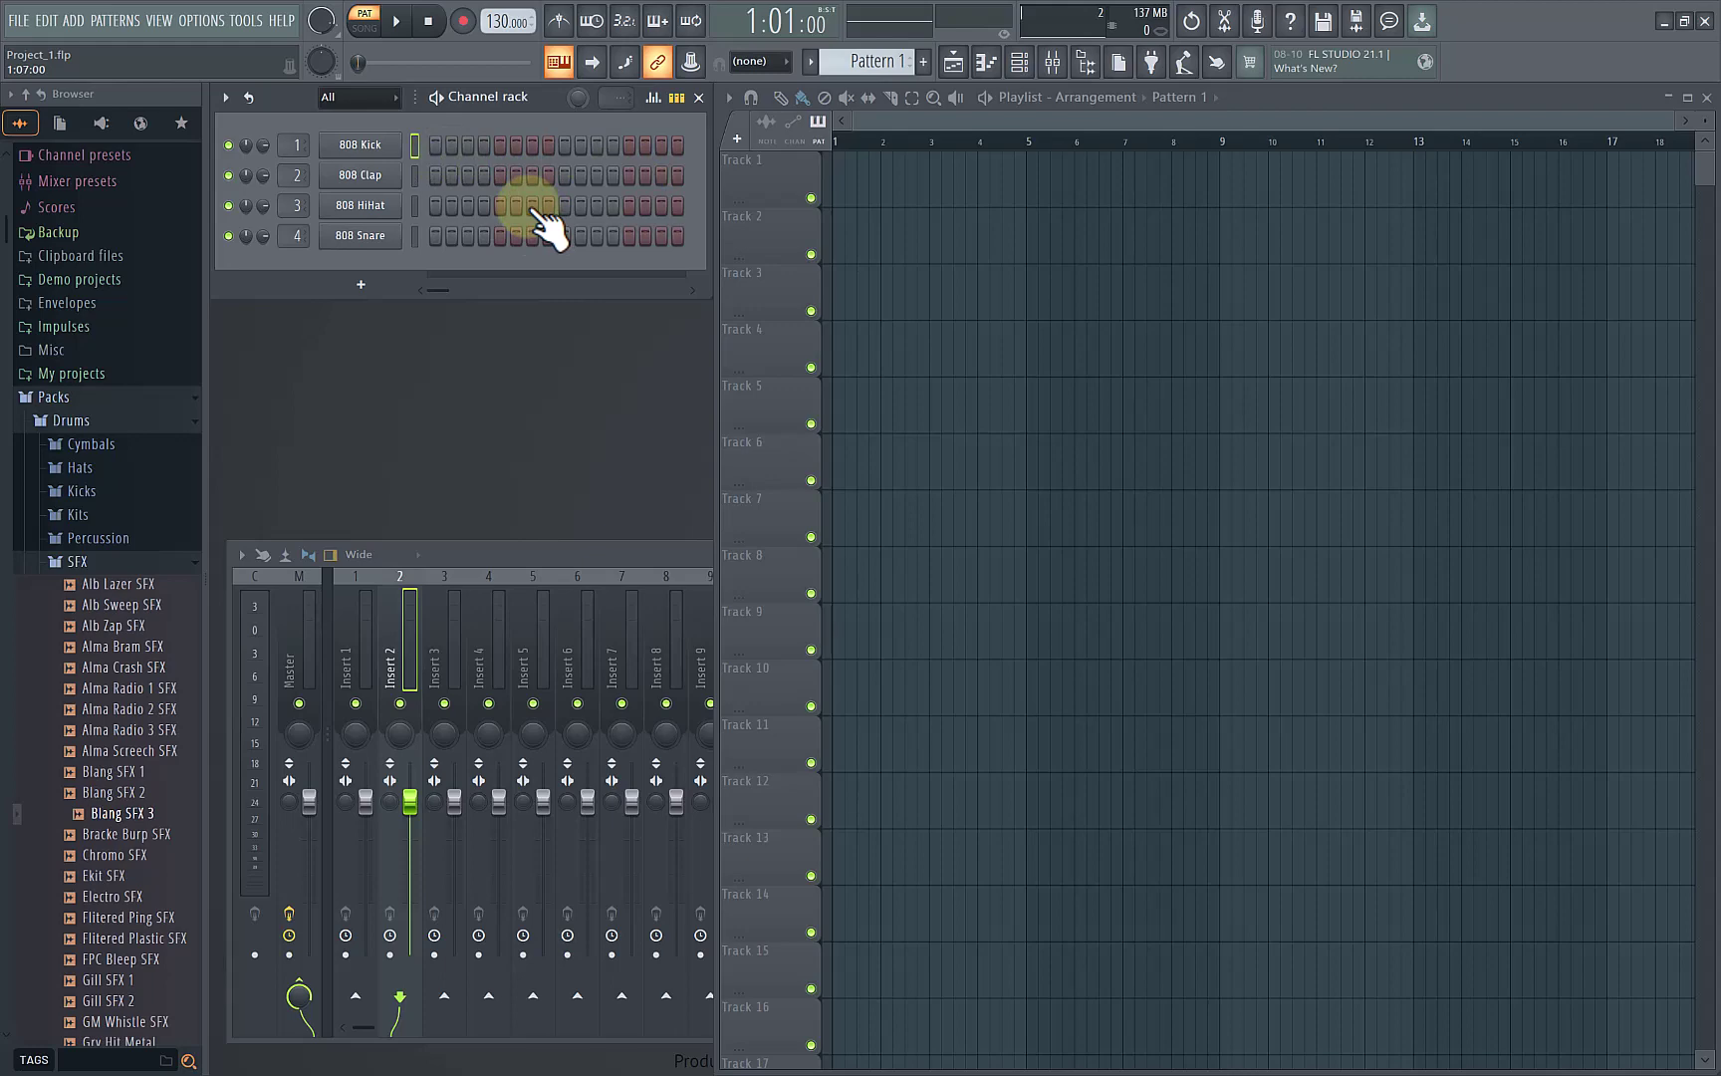
Step: Review the undo history options and the audio device and mixer settings, and close the settings
key("F10")
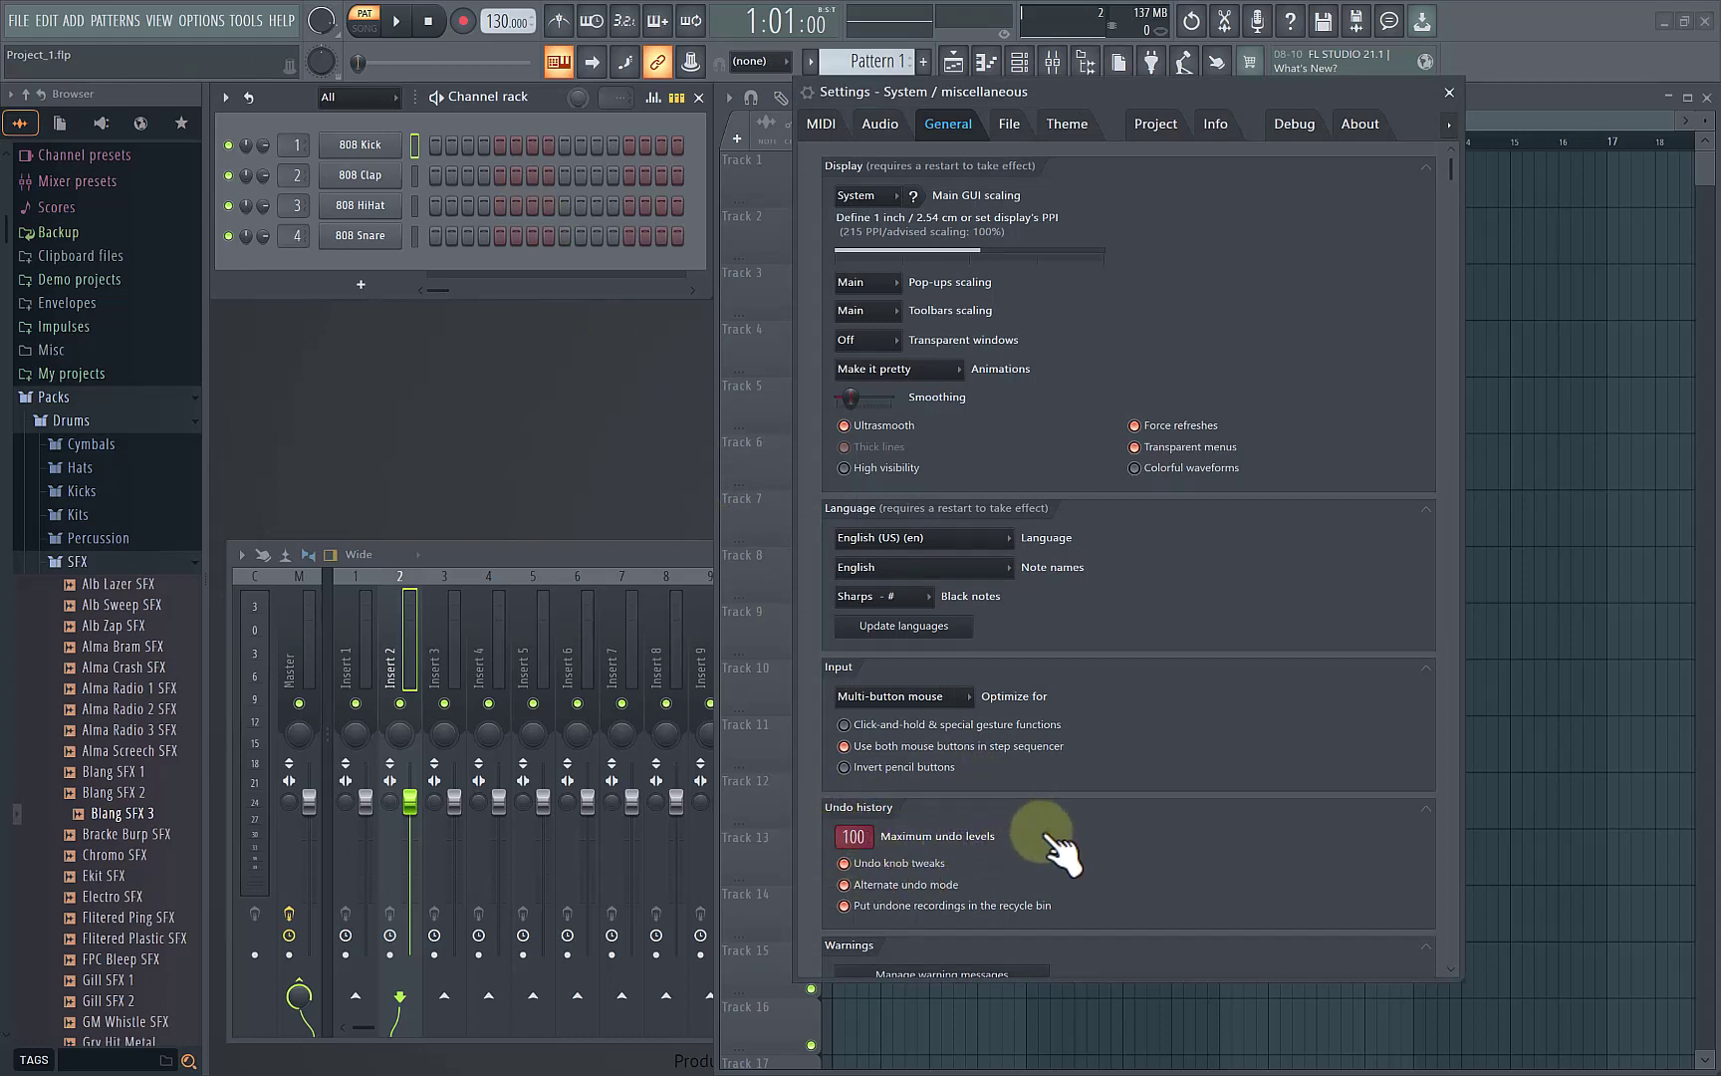
left_click(881, 124)
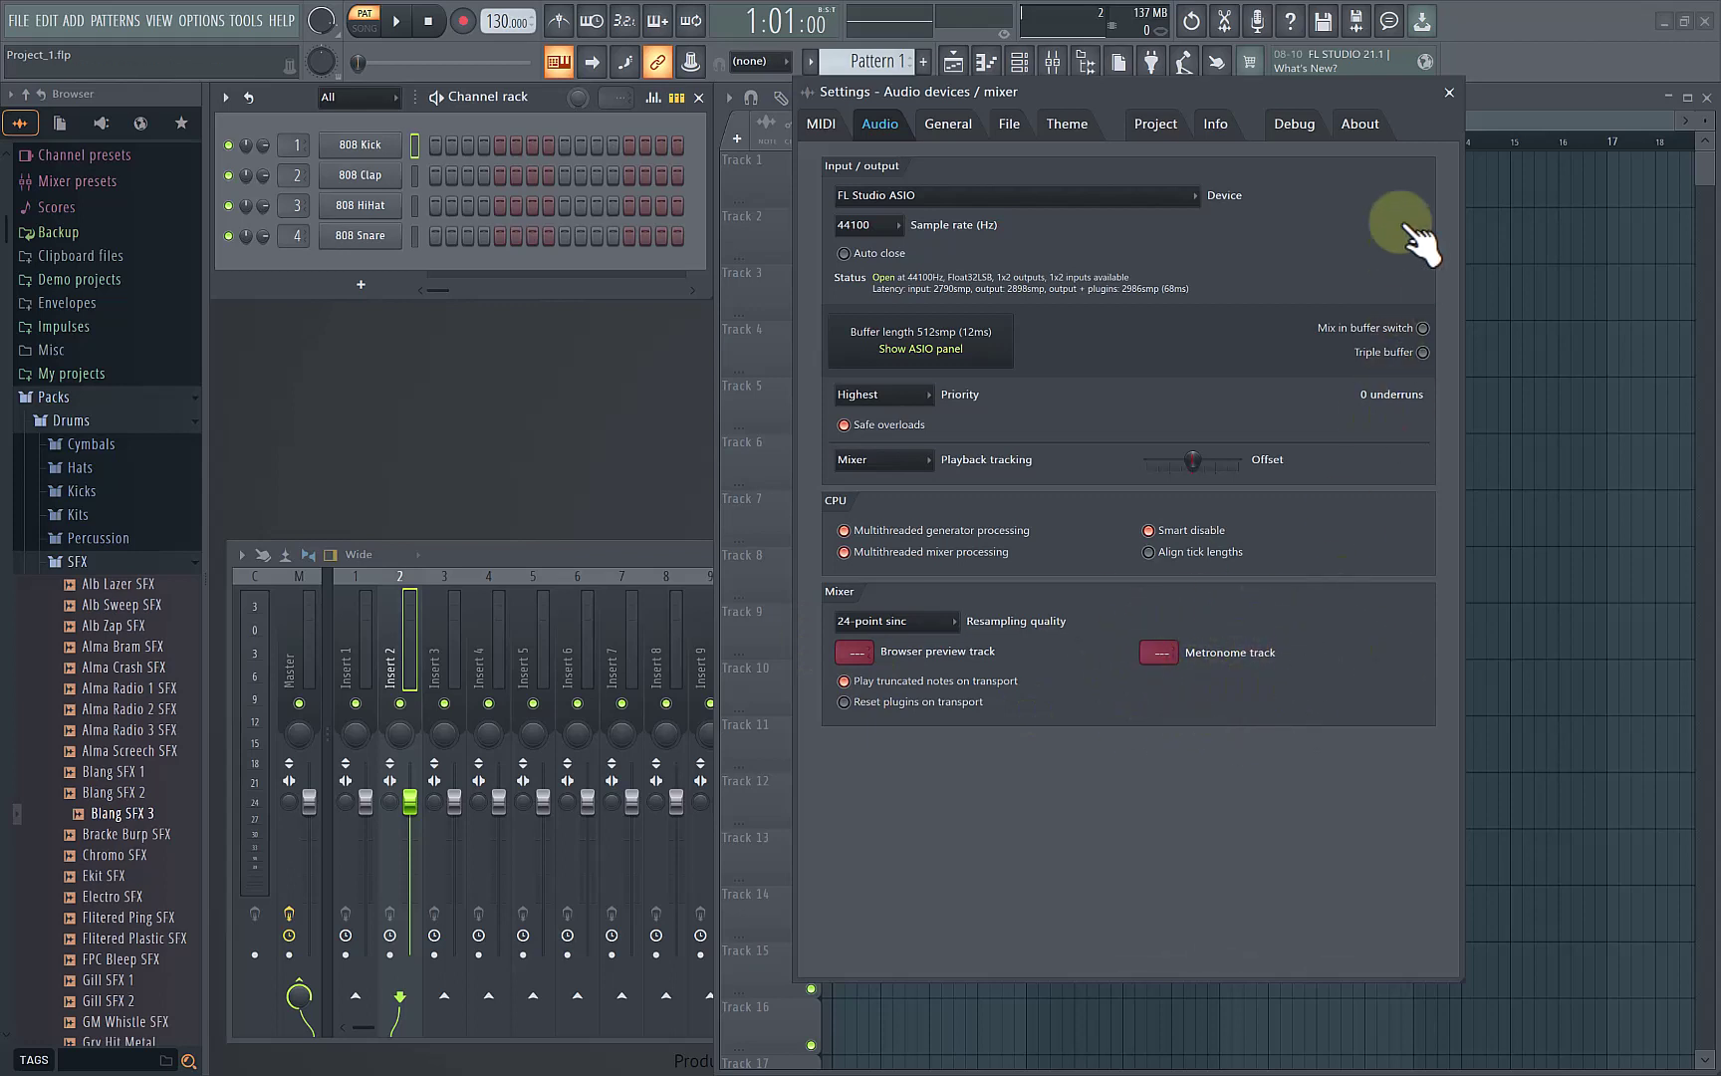
left_click(1450, 91)
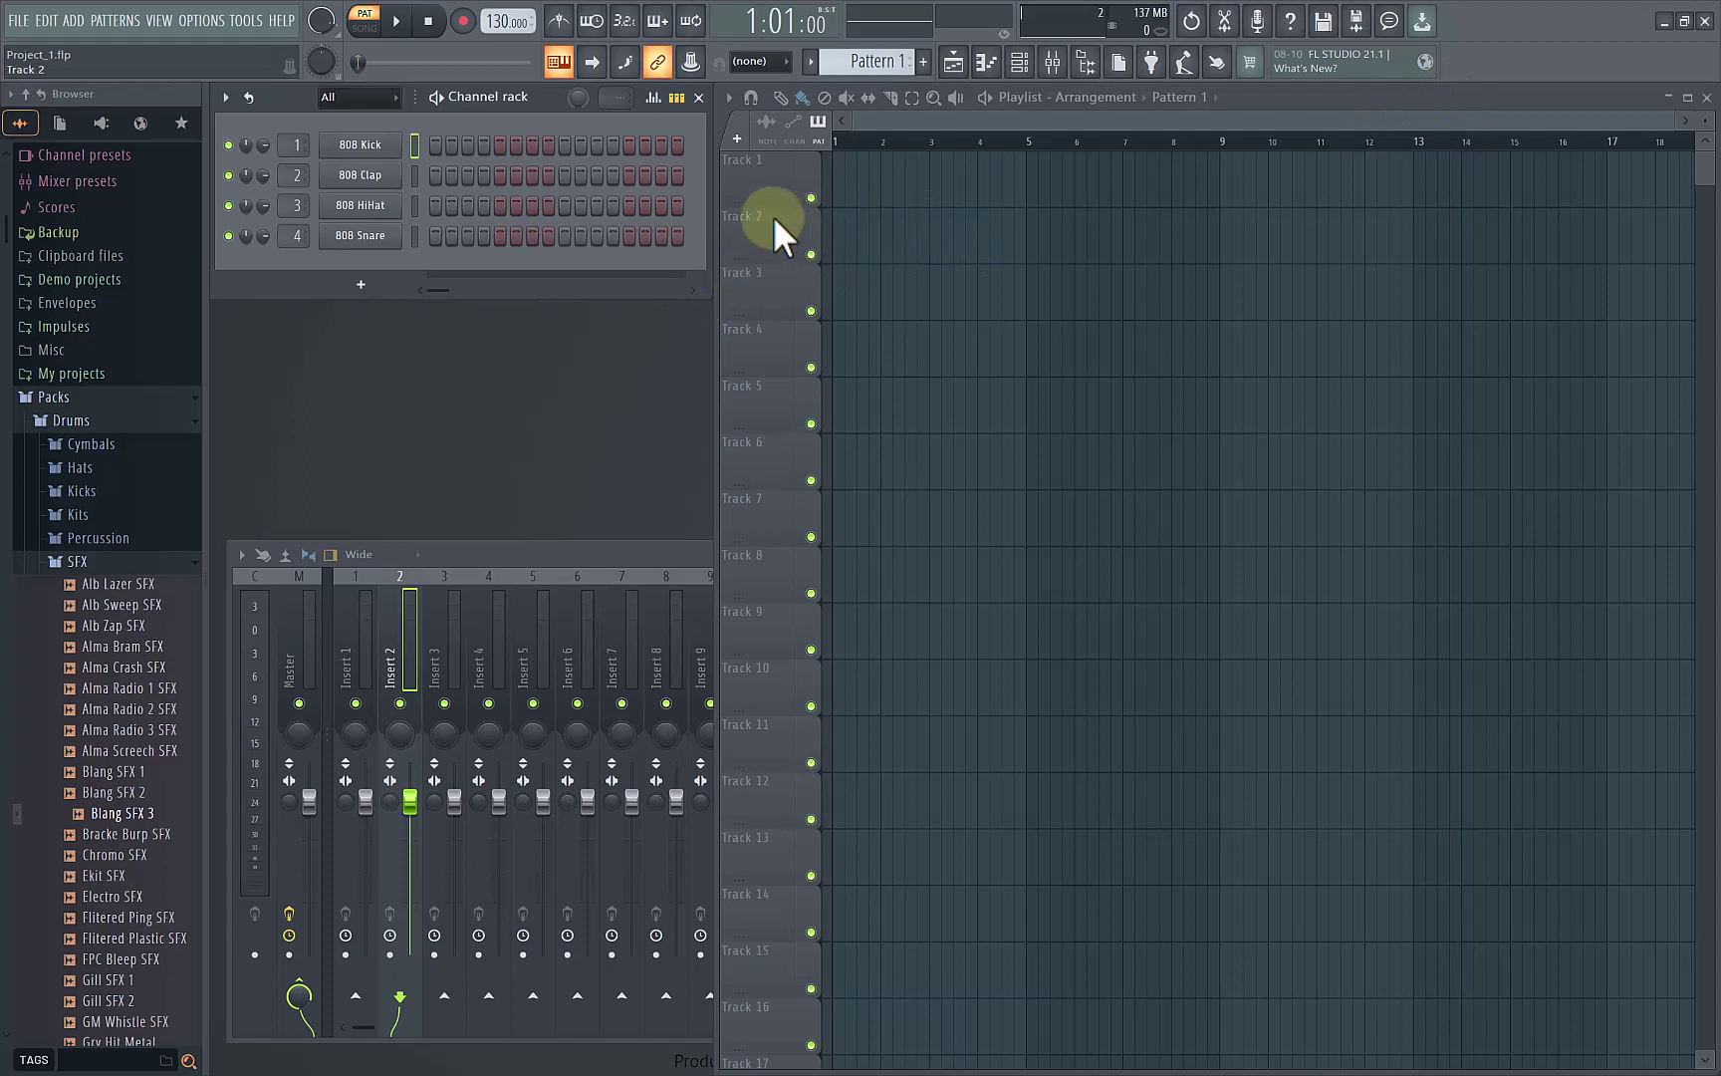
Step: Enable the metronome and play the empty pattern with the mixer in front to see where the clicks are routed
left_click(561, 22)
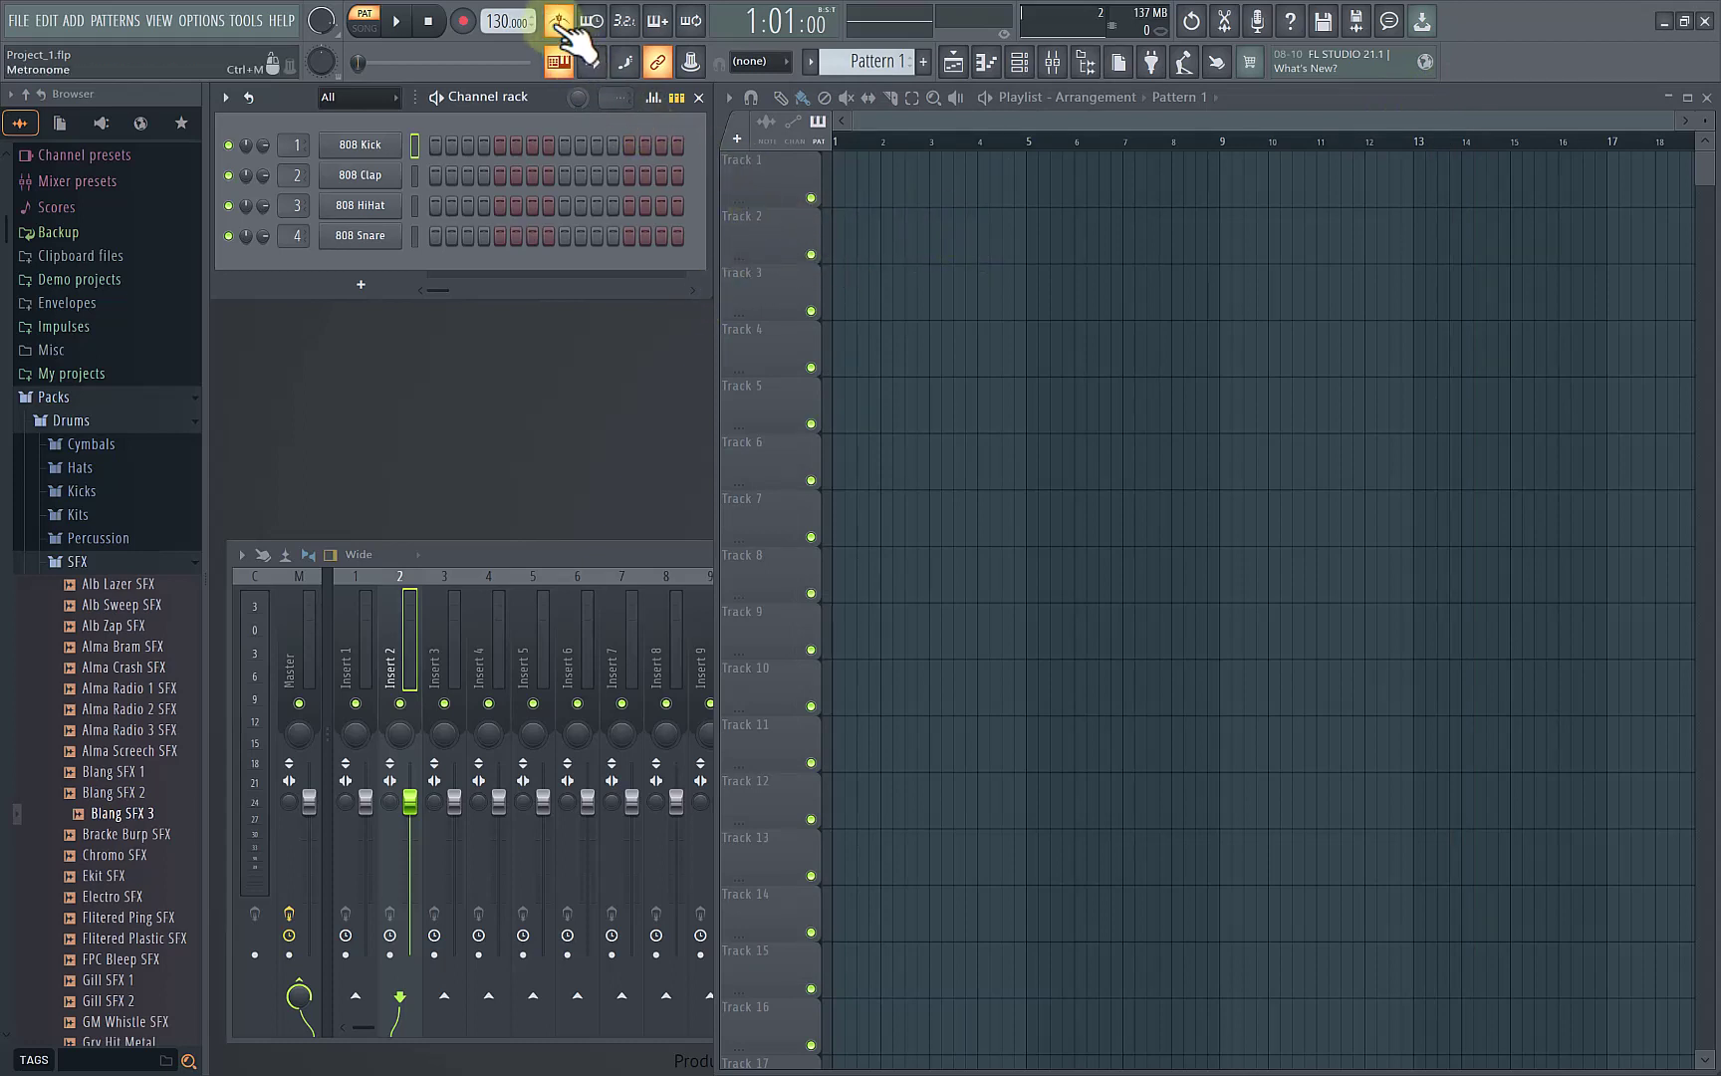
key("space")
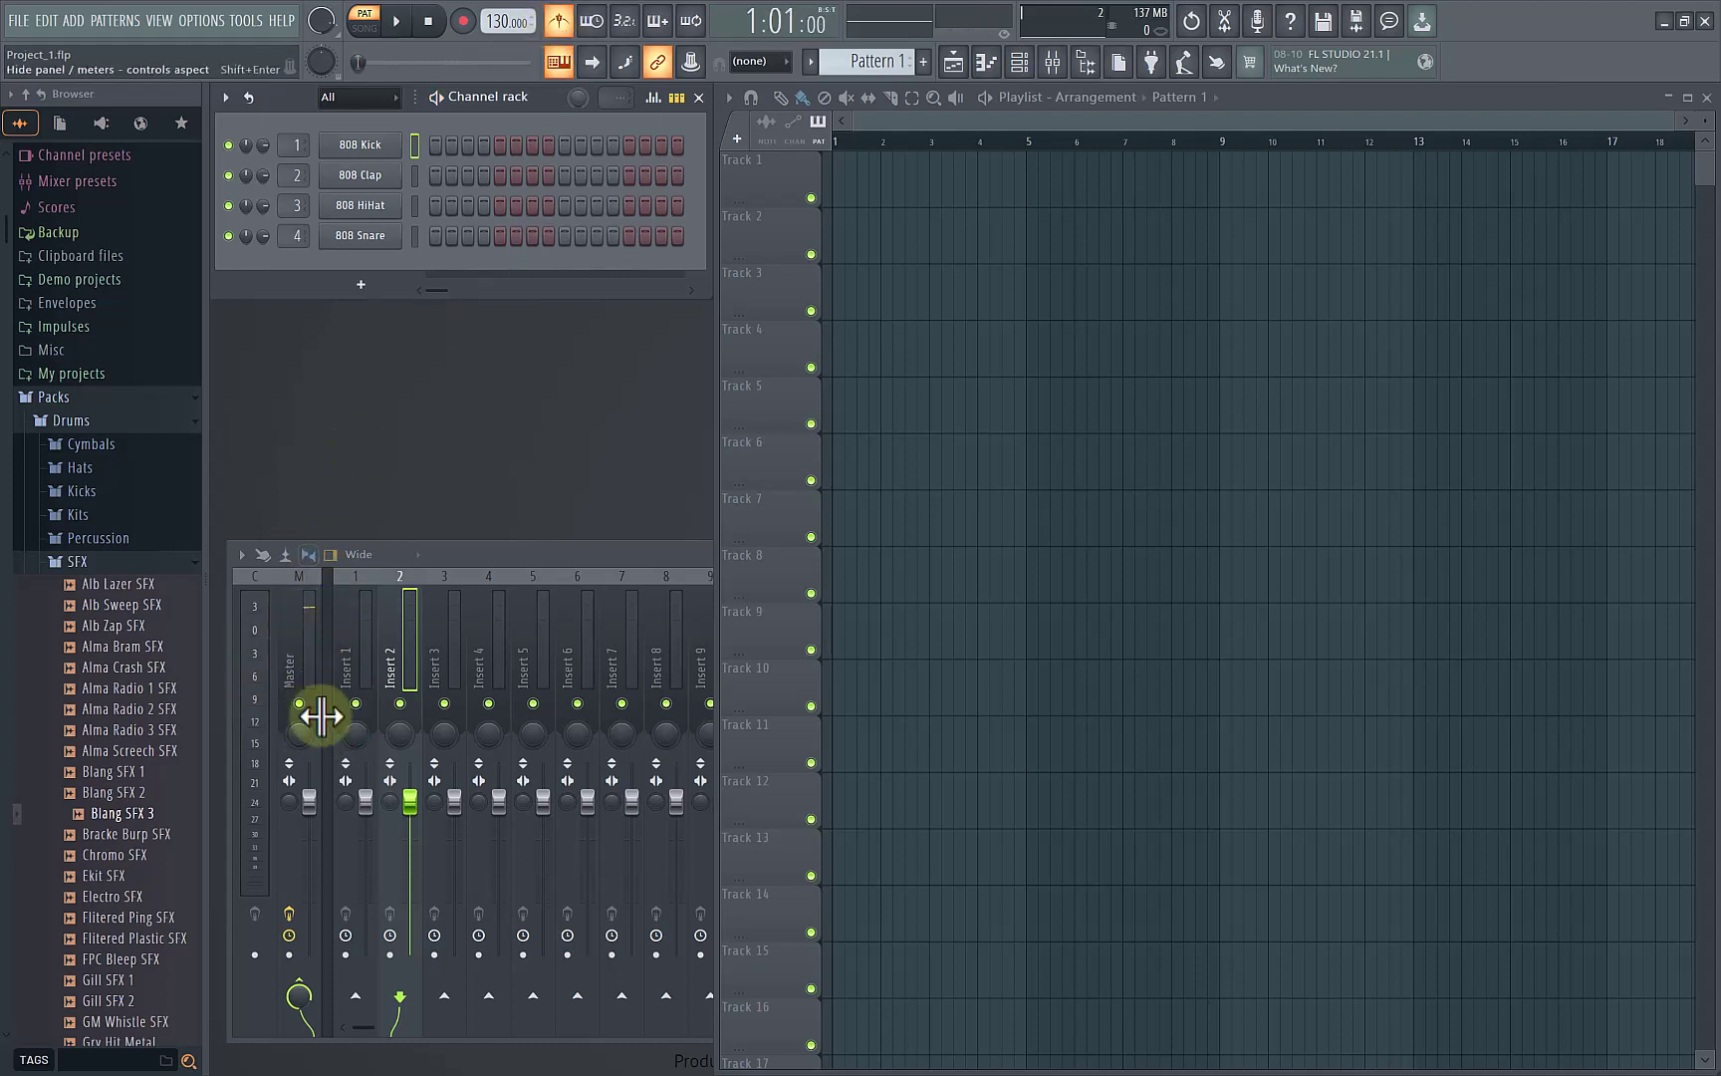
left_click(521, 559)
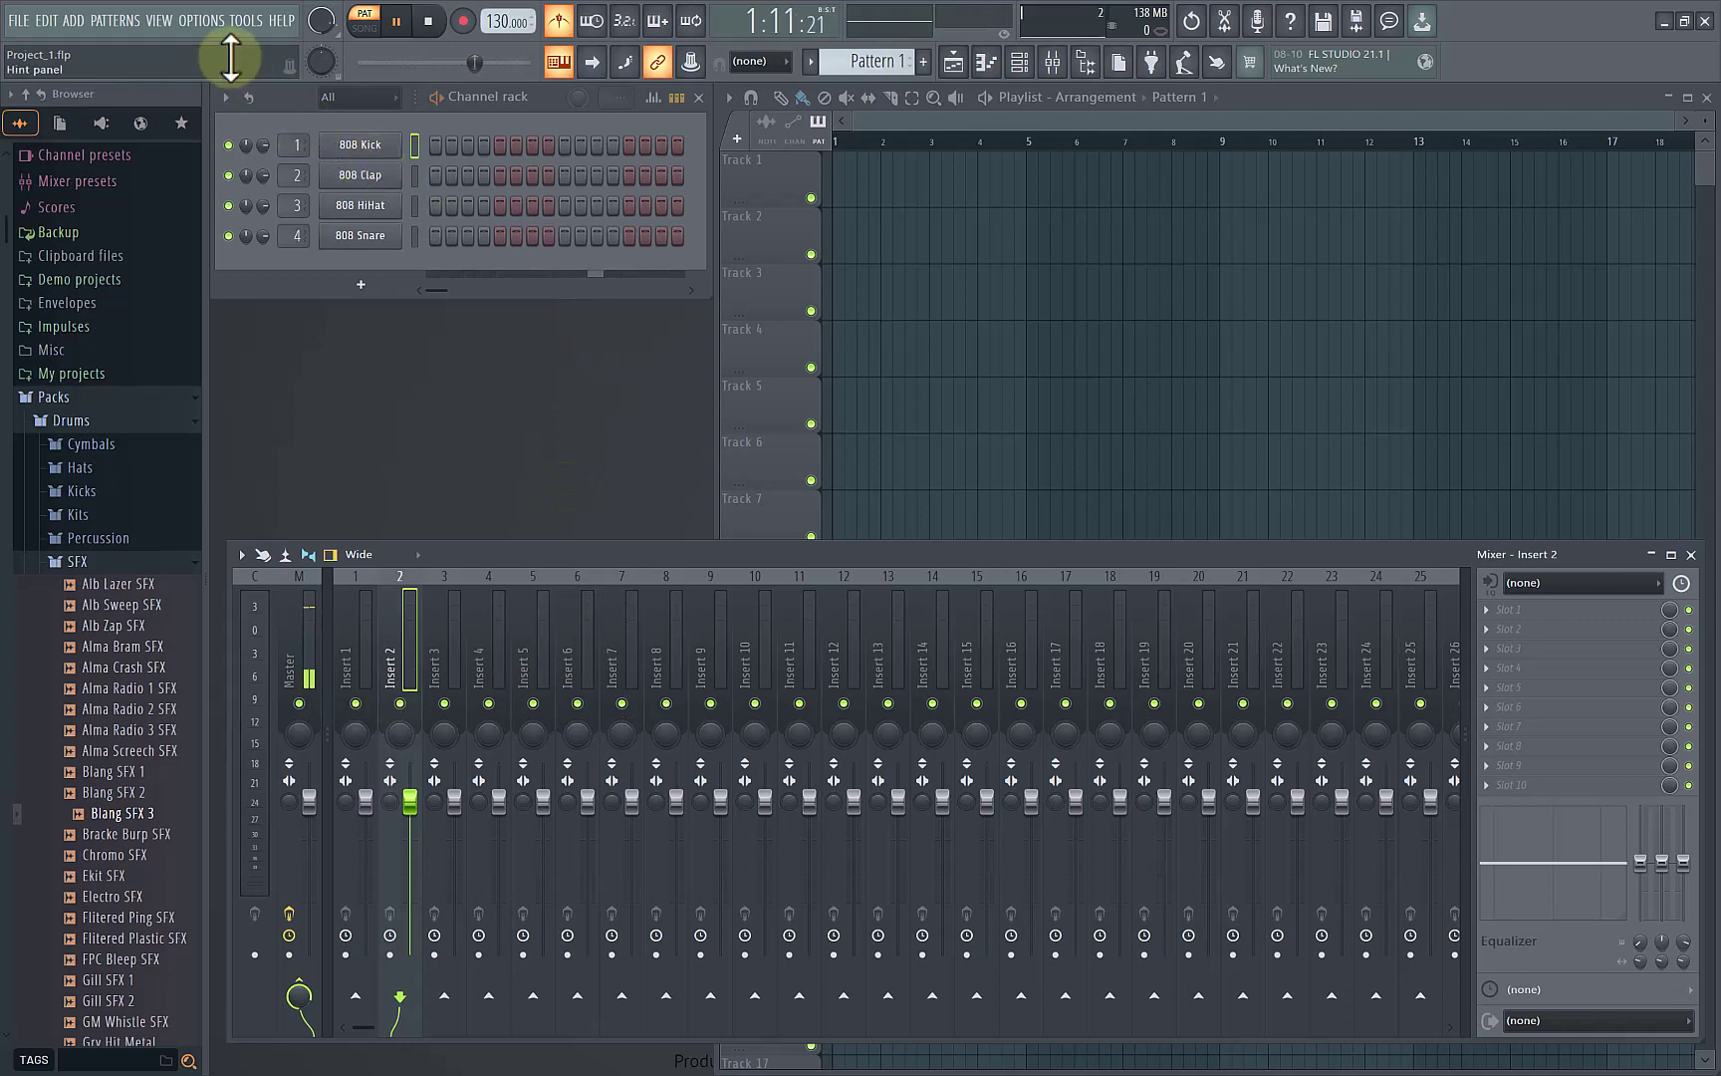
key("space")
Step: Set the metronome track to mixer track 10 in the audio settings and close them
left_click(202, 18)
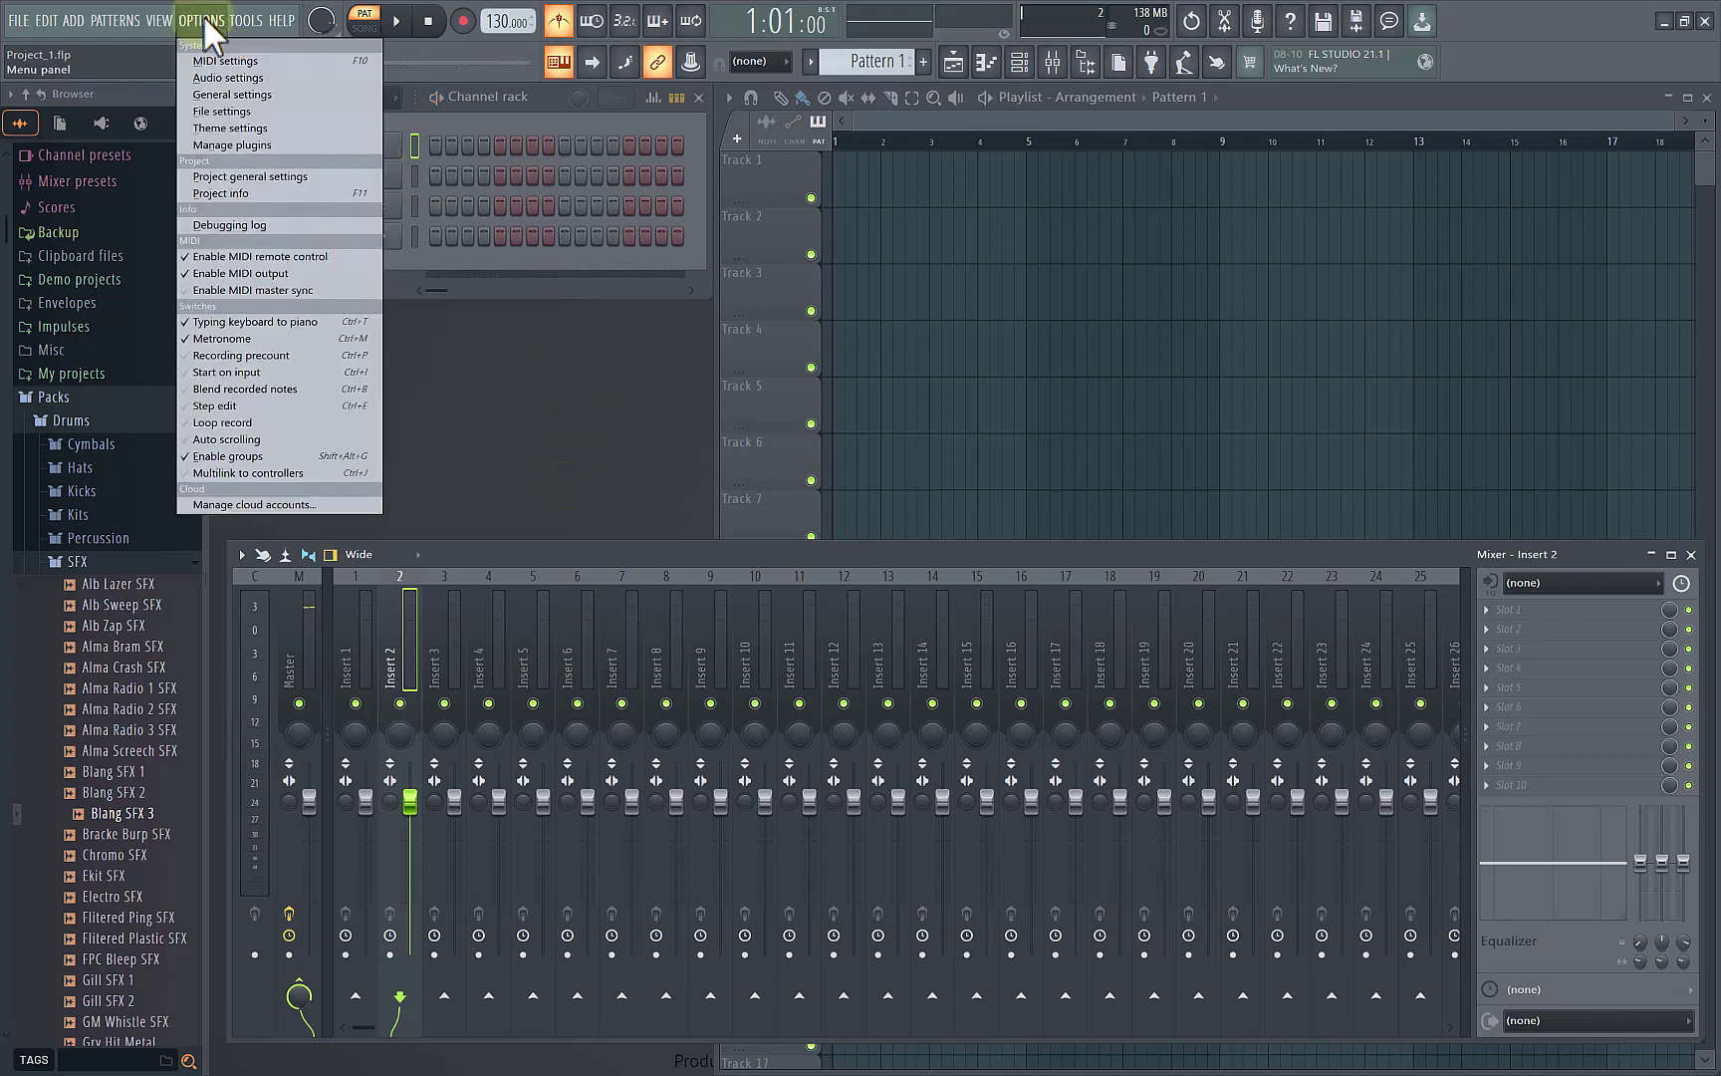
left_click(250, 81)
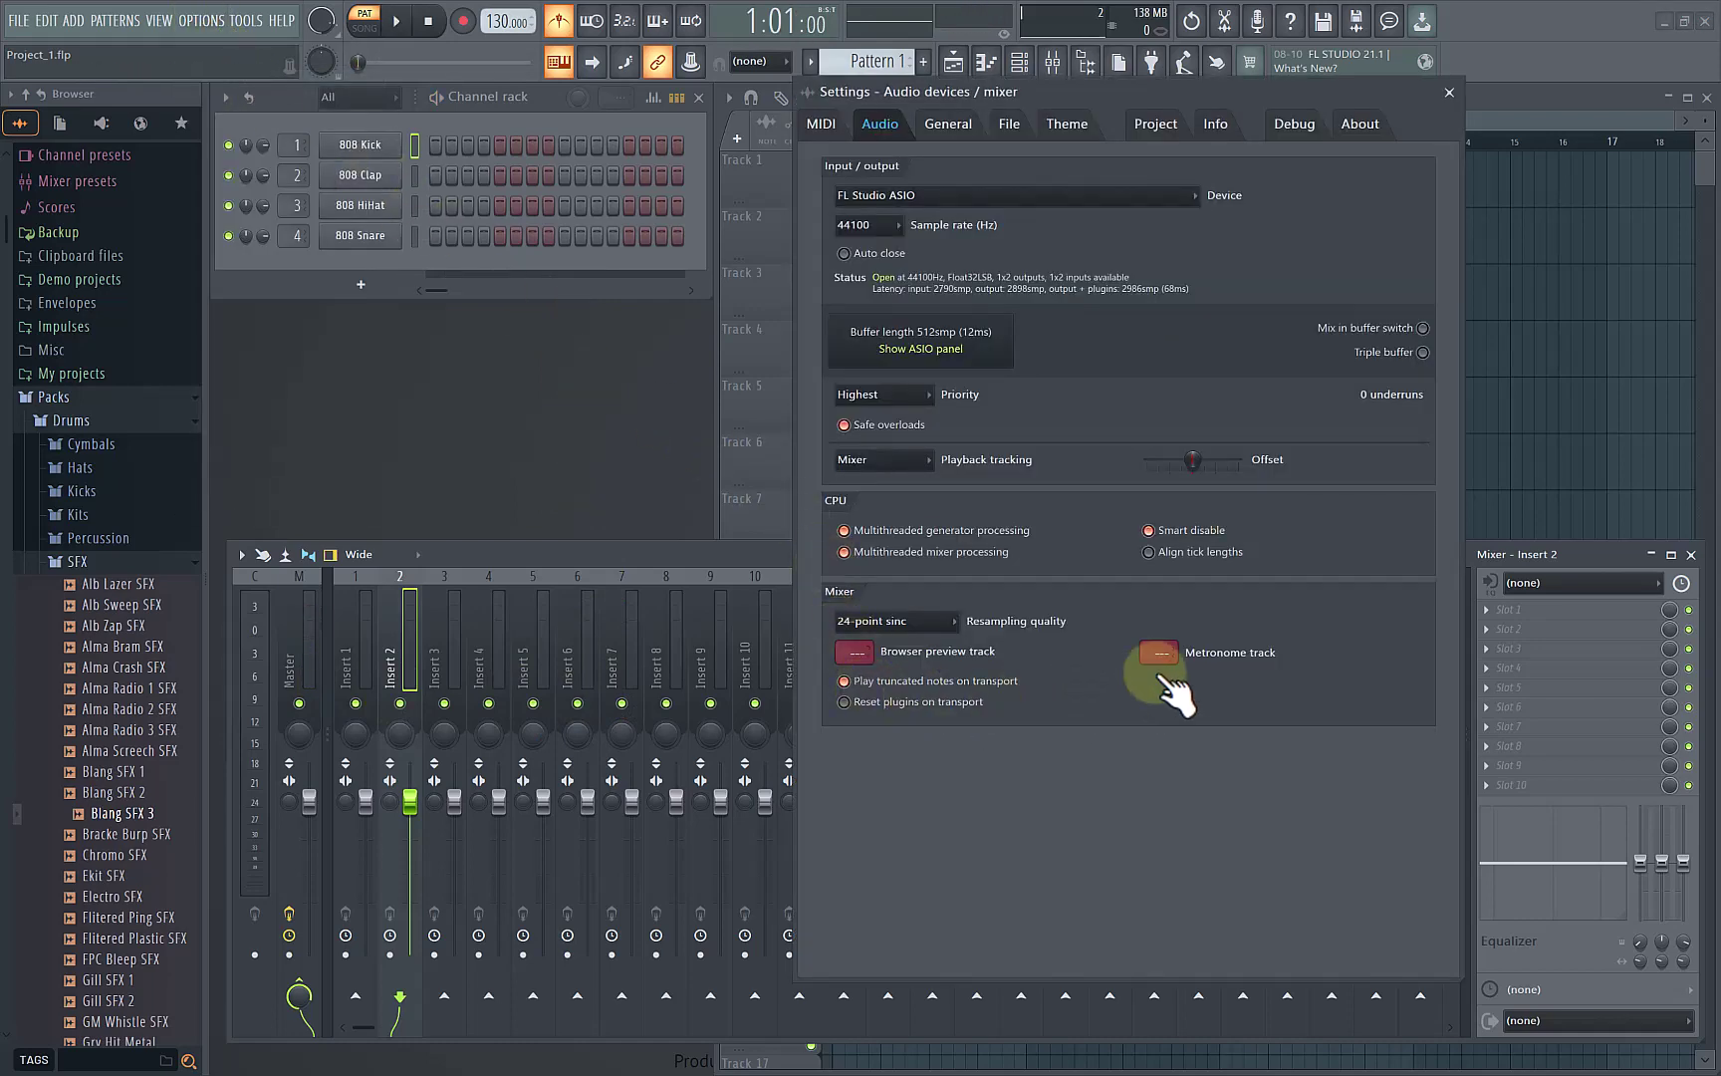
left_click_drag(1155, 650, 1171, 591)
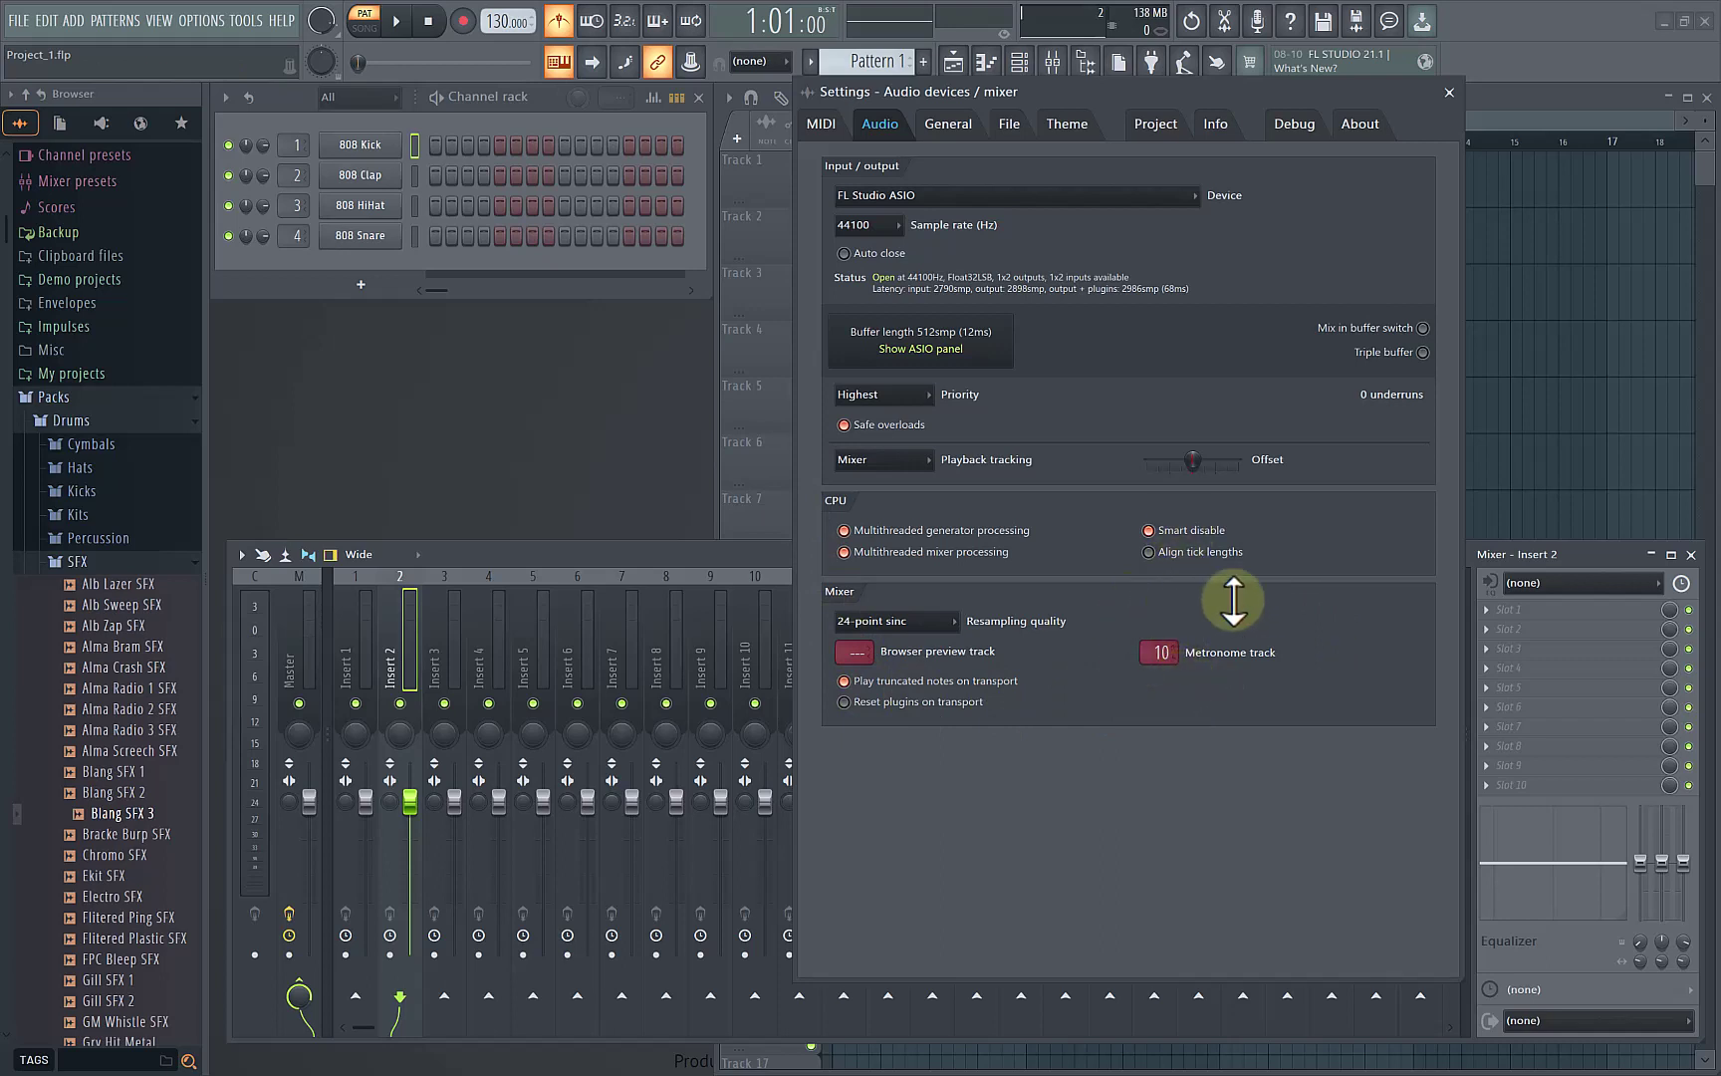
left_click(1450, 92)
Step: Play the metronome through mixer Insert 10, mute and unmute that track, and test its volume fader
key("space")
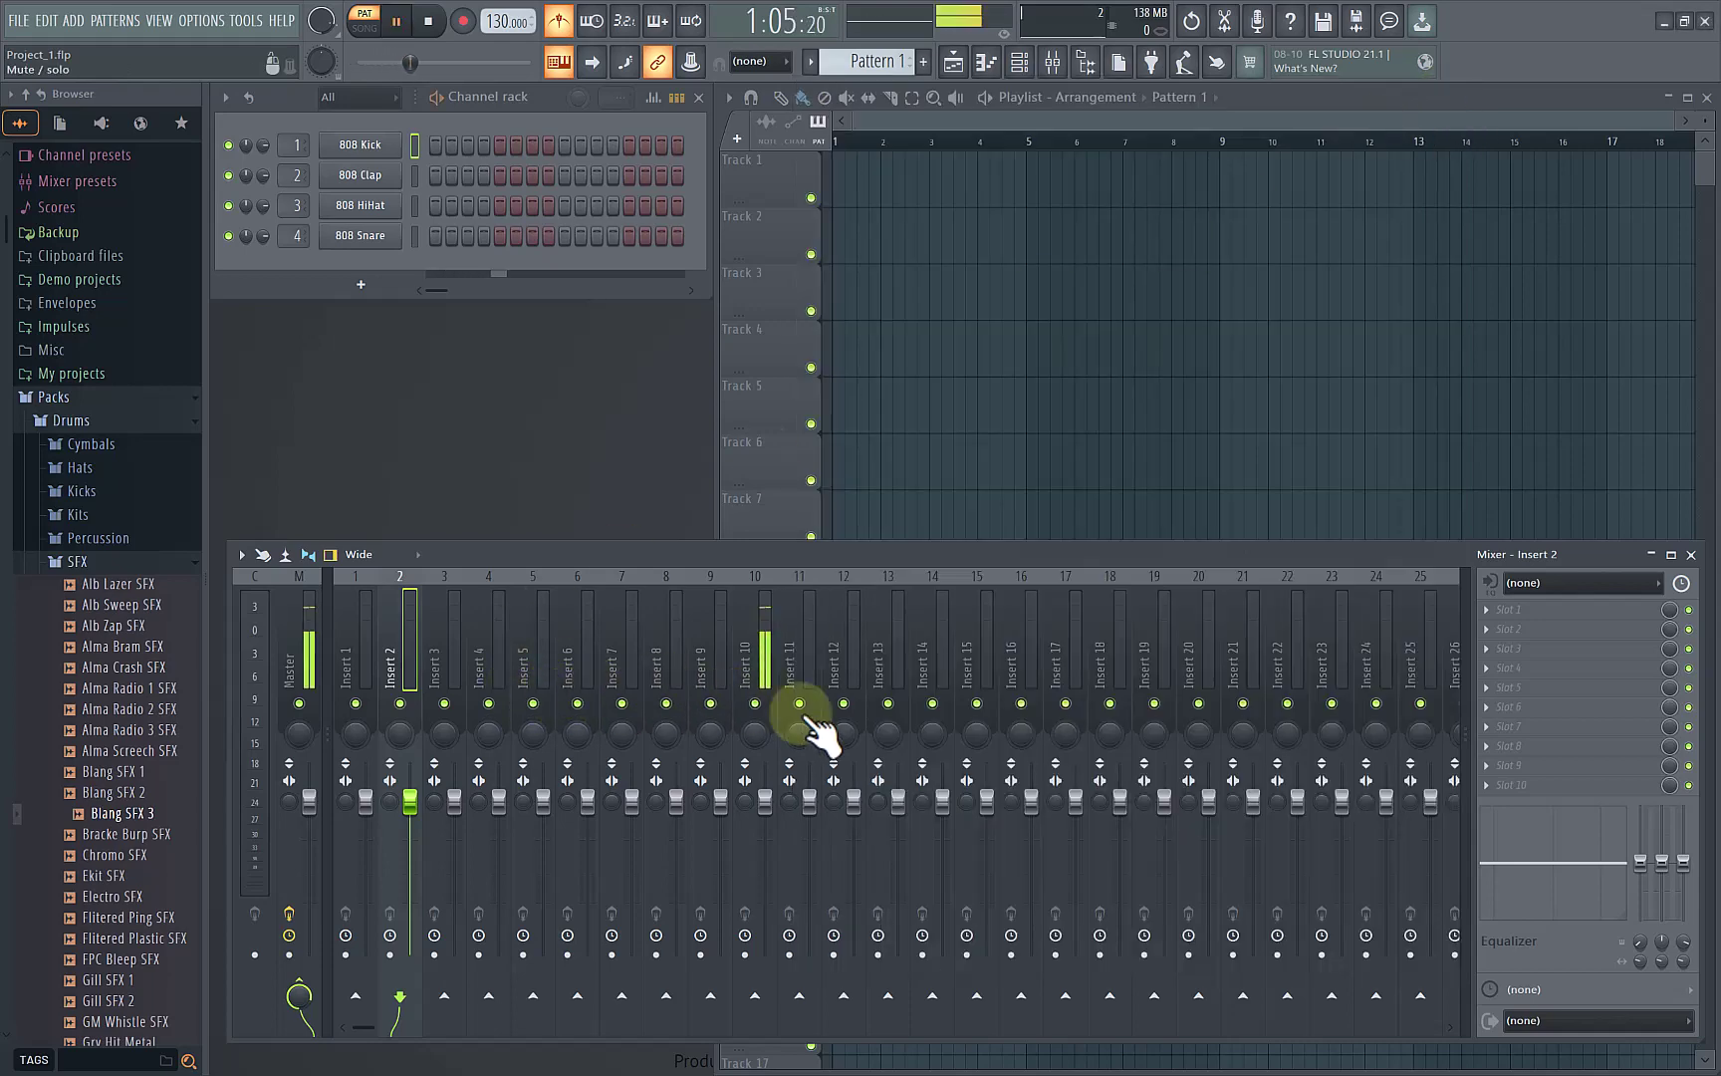
key("space")
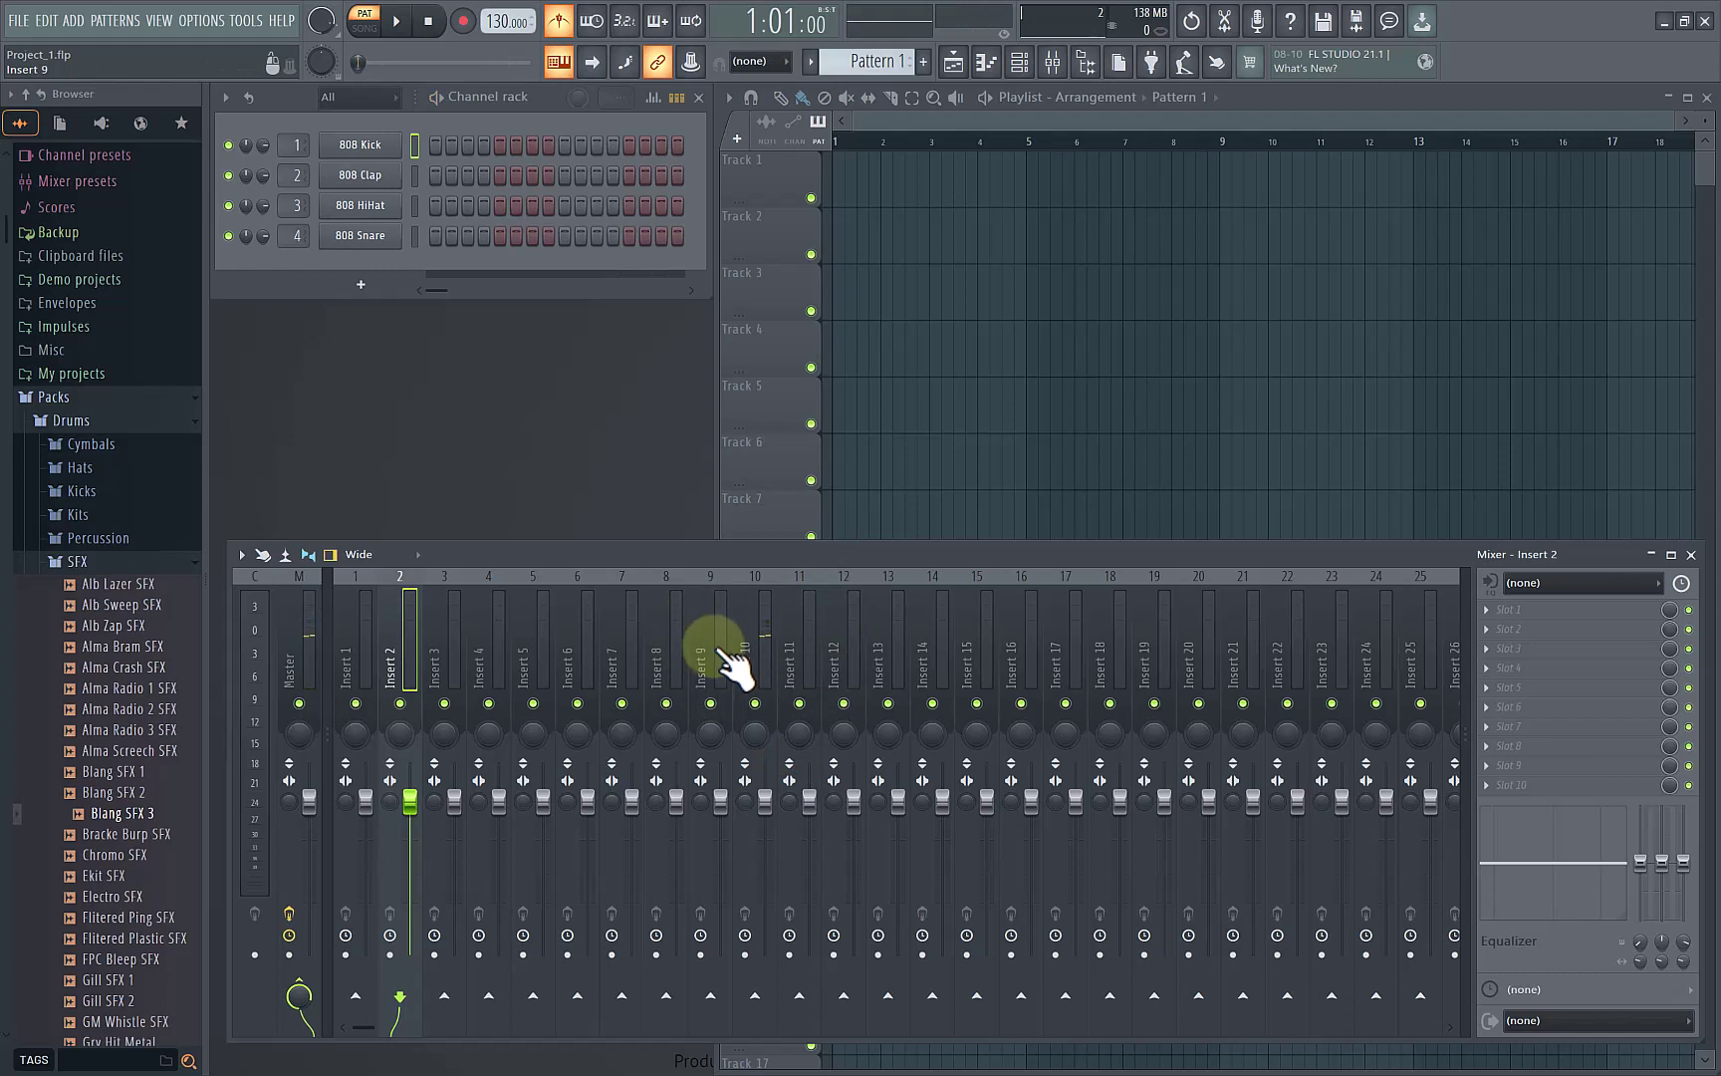
key("space")
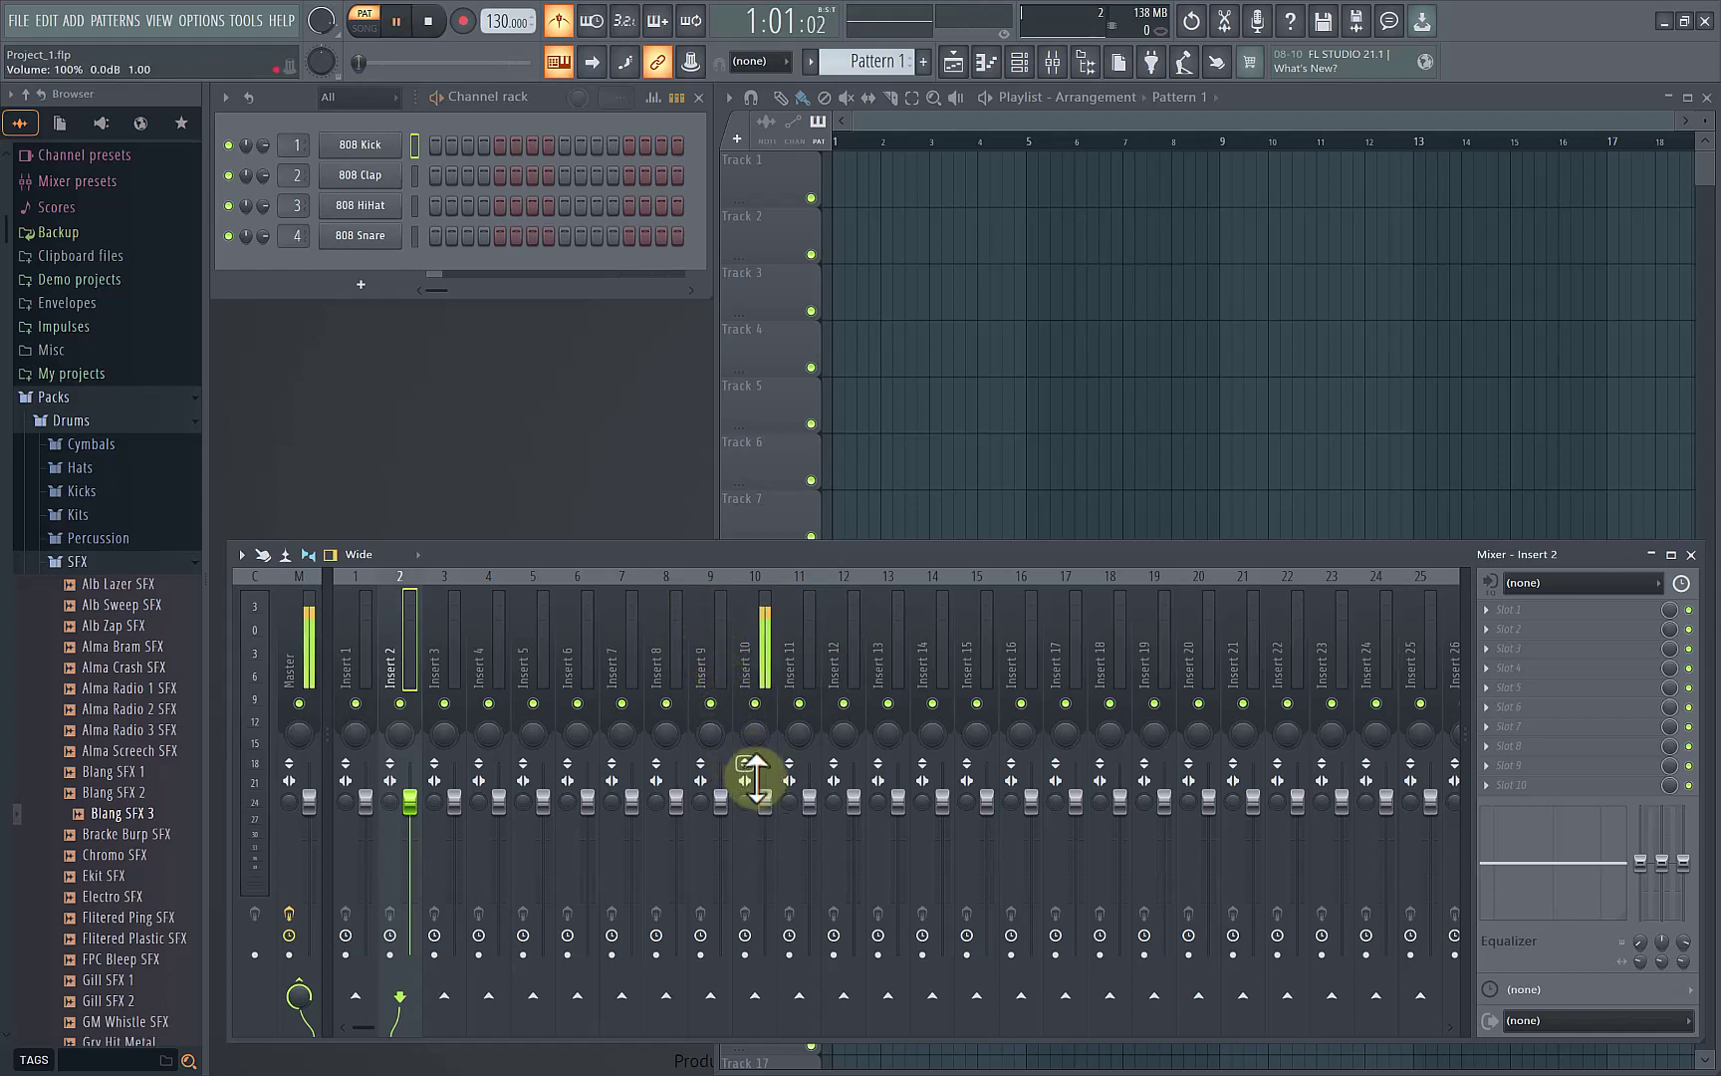
left_click(755, 703)
left_click(755, 704)
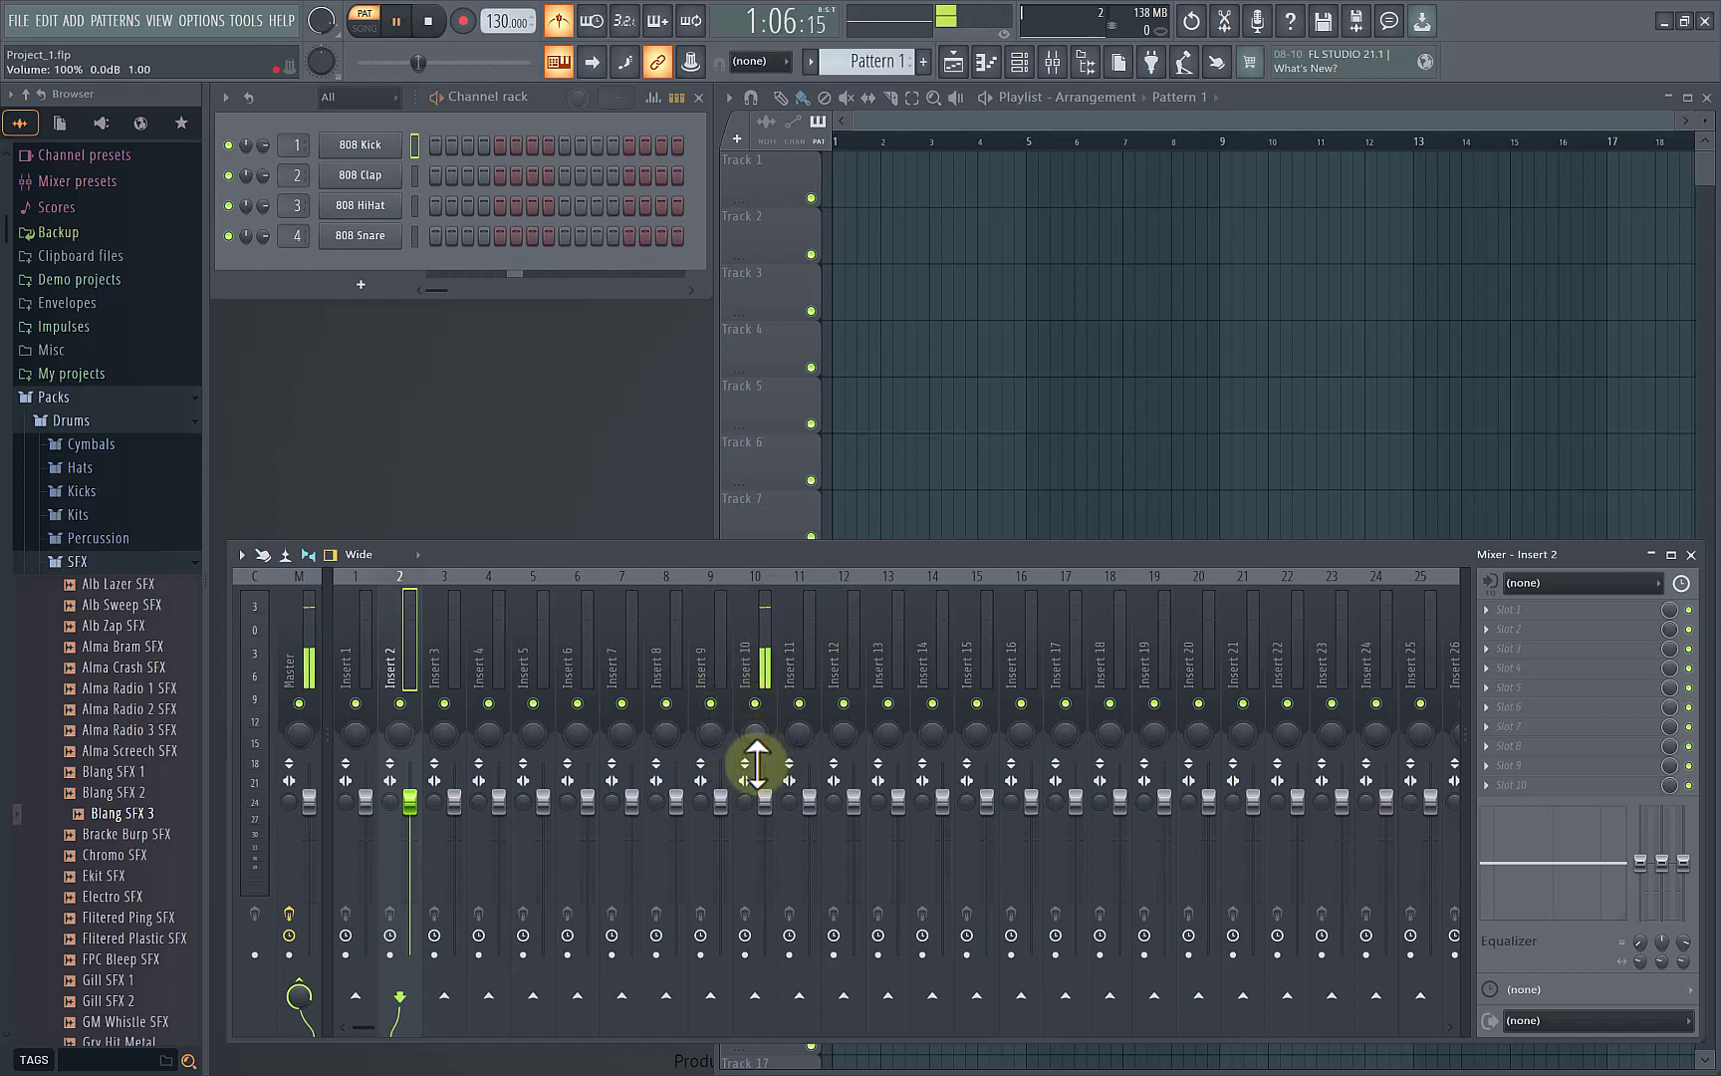
mouse_move(765, 802)
left_mouse_down()
mouse_move(764, 948)
mouse_move(765, 802)
left_mouse_up()
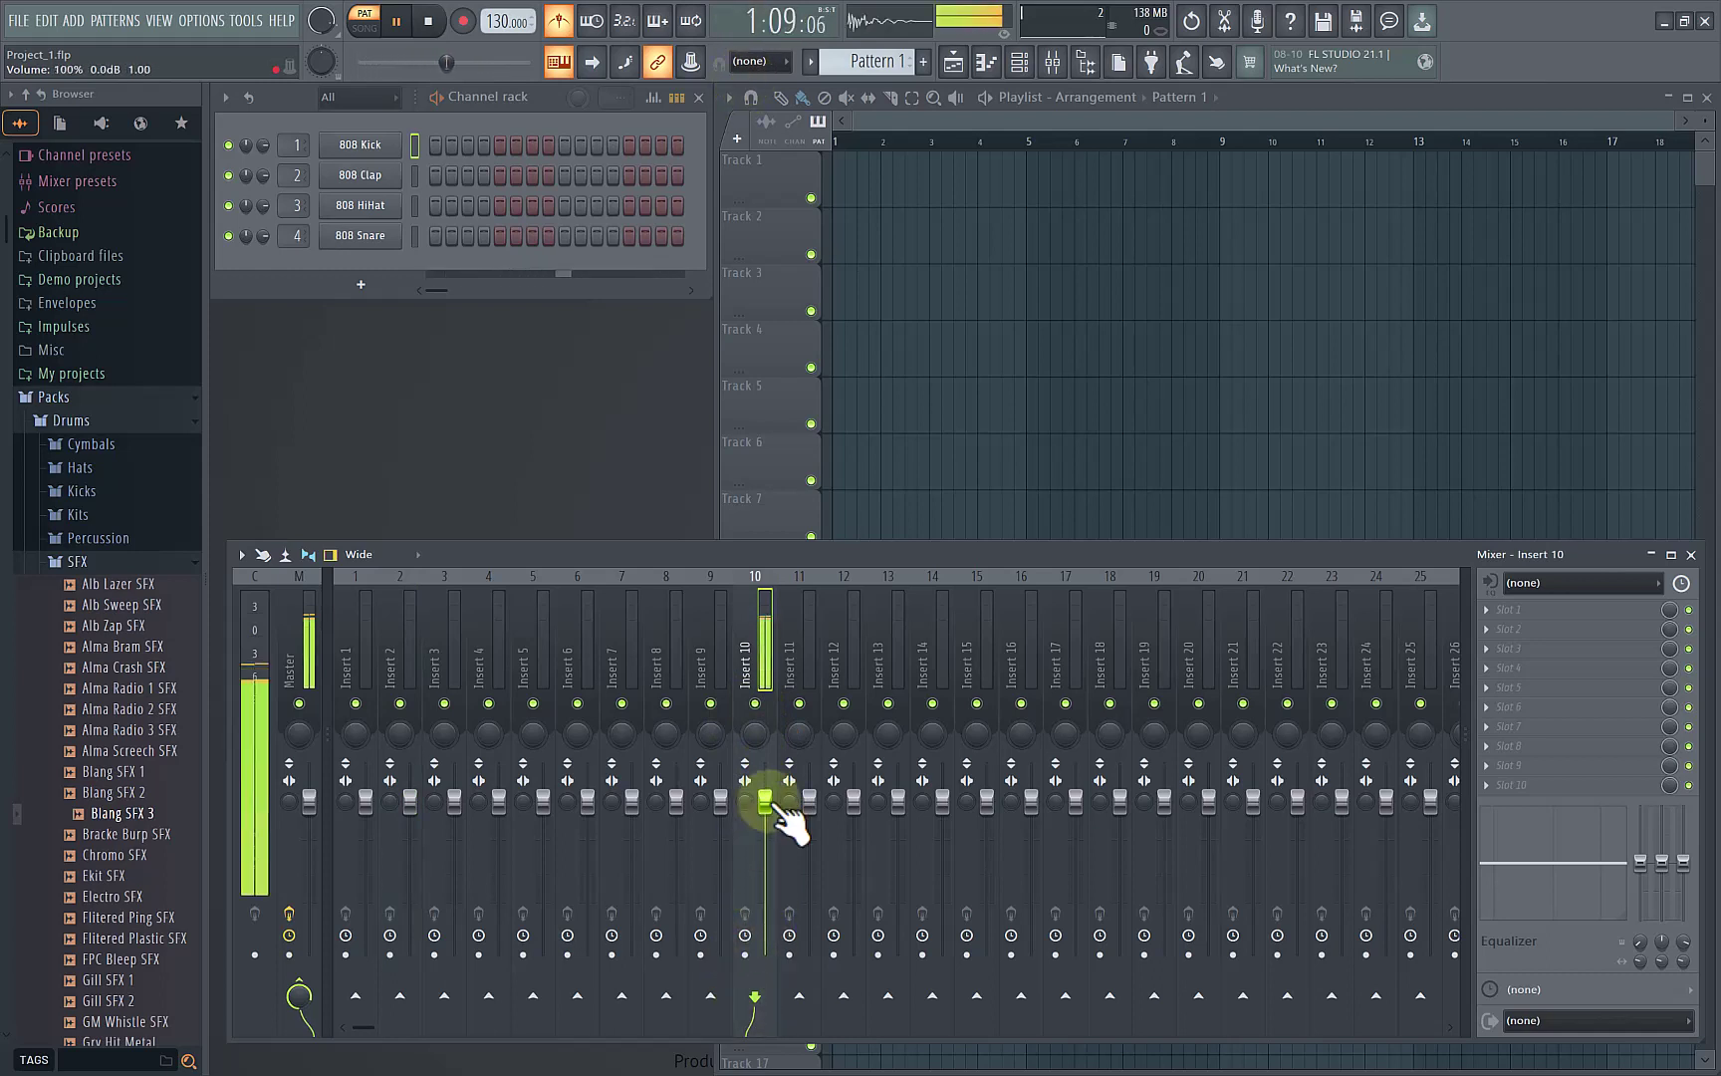
Step: Stop the playback and widen the browser so its category names are fully readable
key("space")
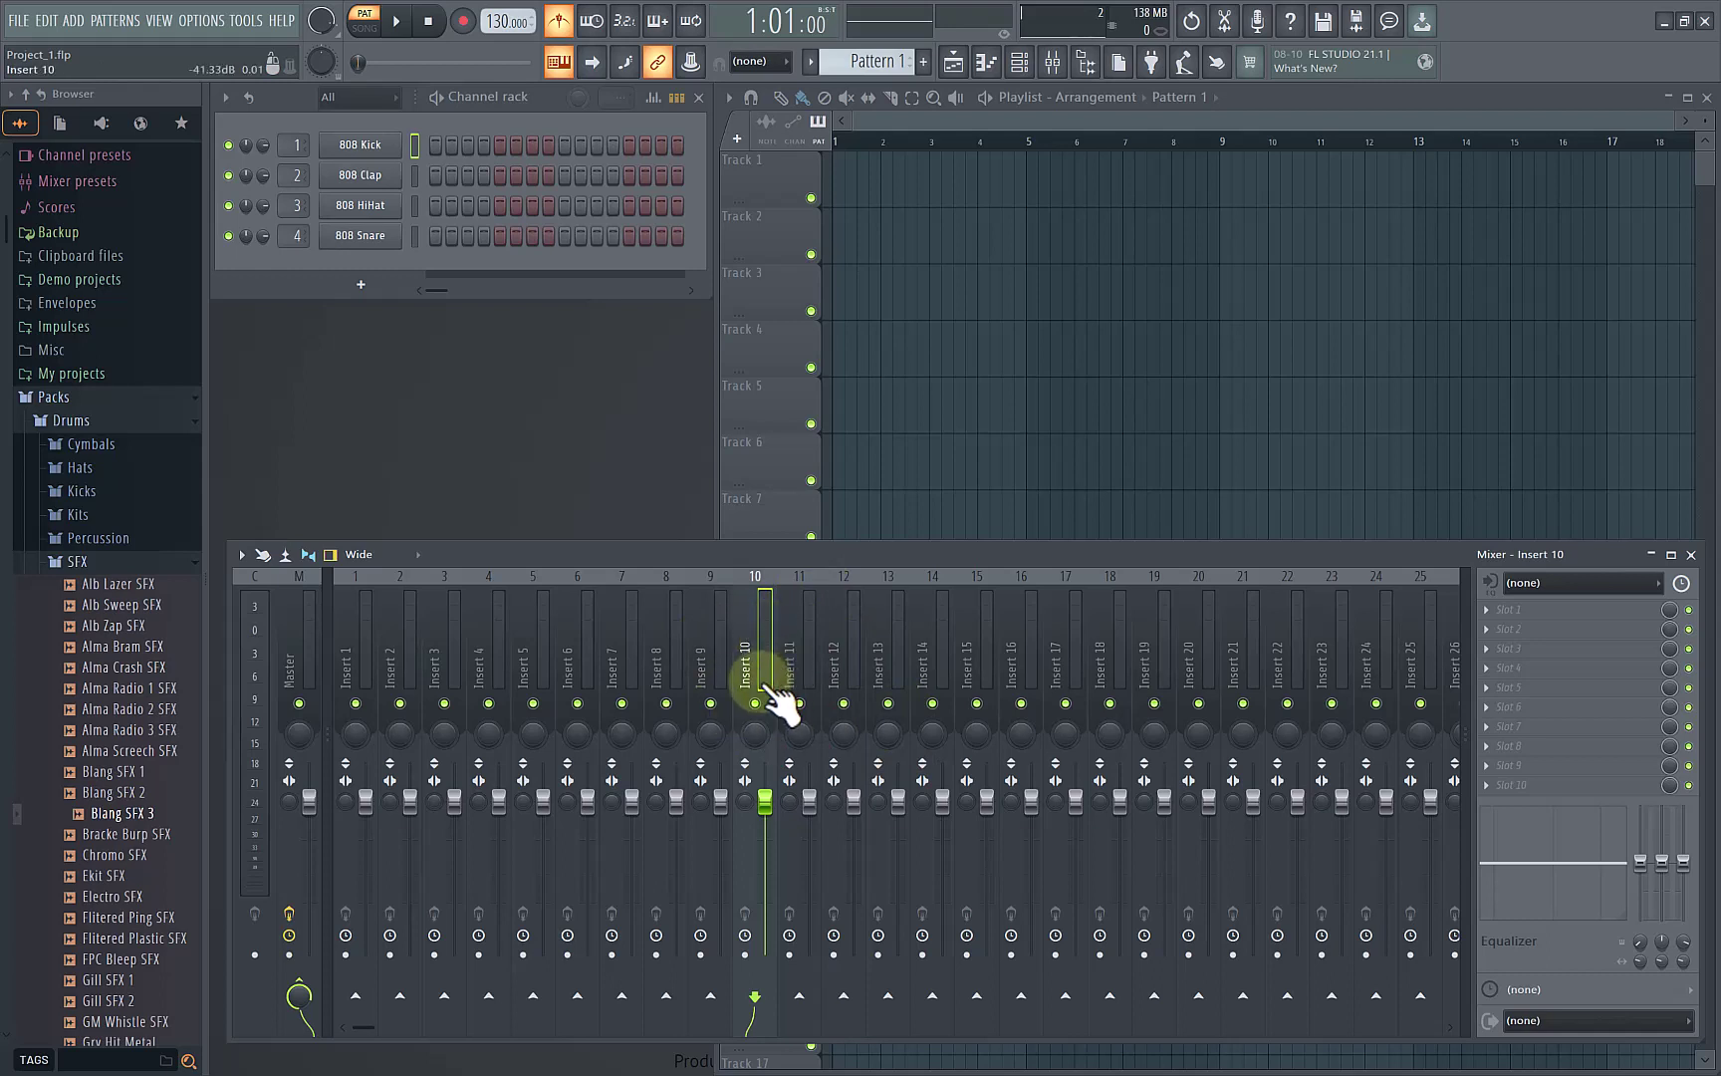
left_click_drag(767, 688, 460, 403)
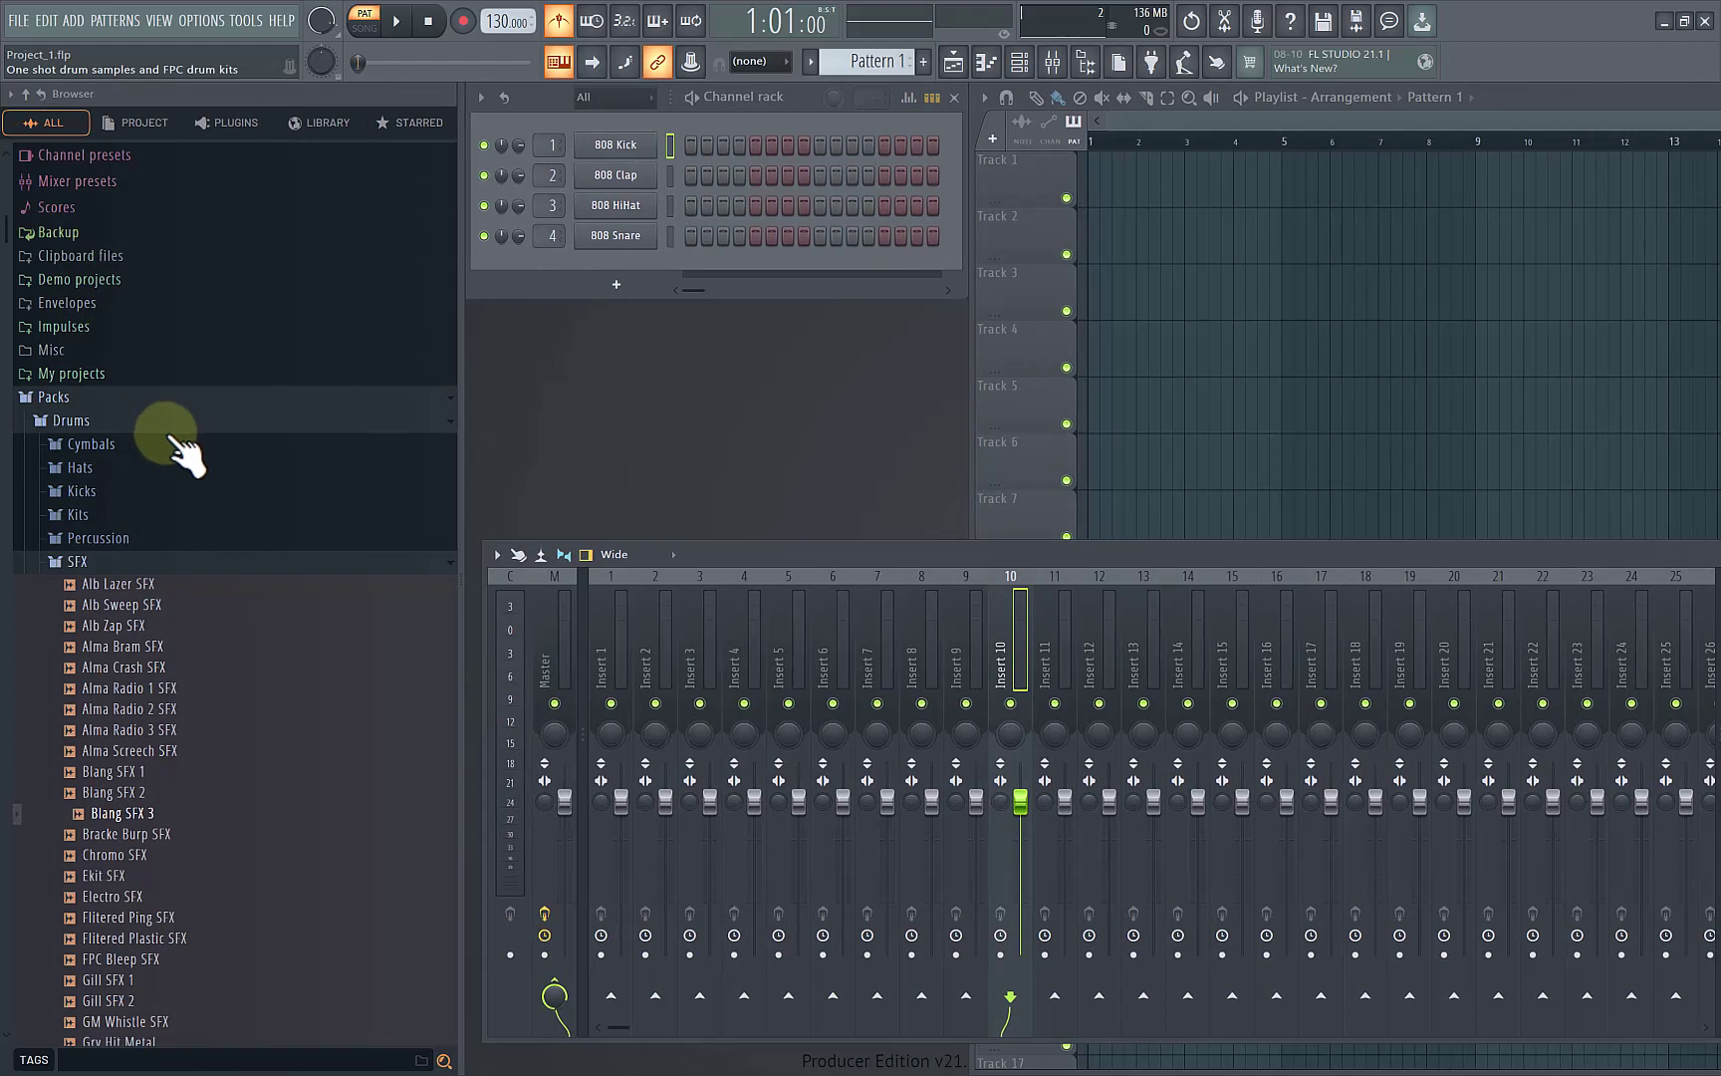
Step: Collapse the SFX folder, open the Kicks folder of the Drums pack, and preview FPC 2 Kick, FPC 3 Kick, FPC 5 Kick and Grv Kick 06
left_click(125, 561)
left_click(128, 491)
left_click(134, 387)
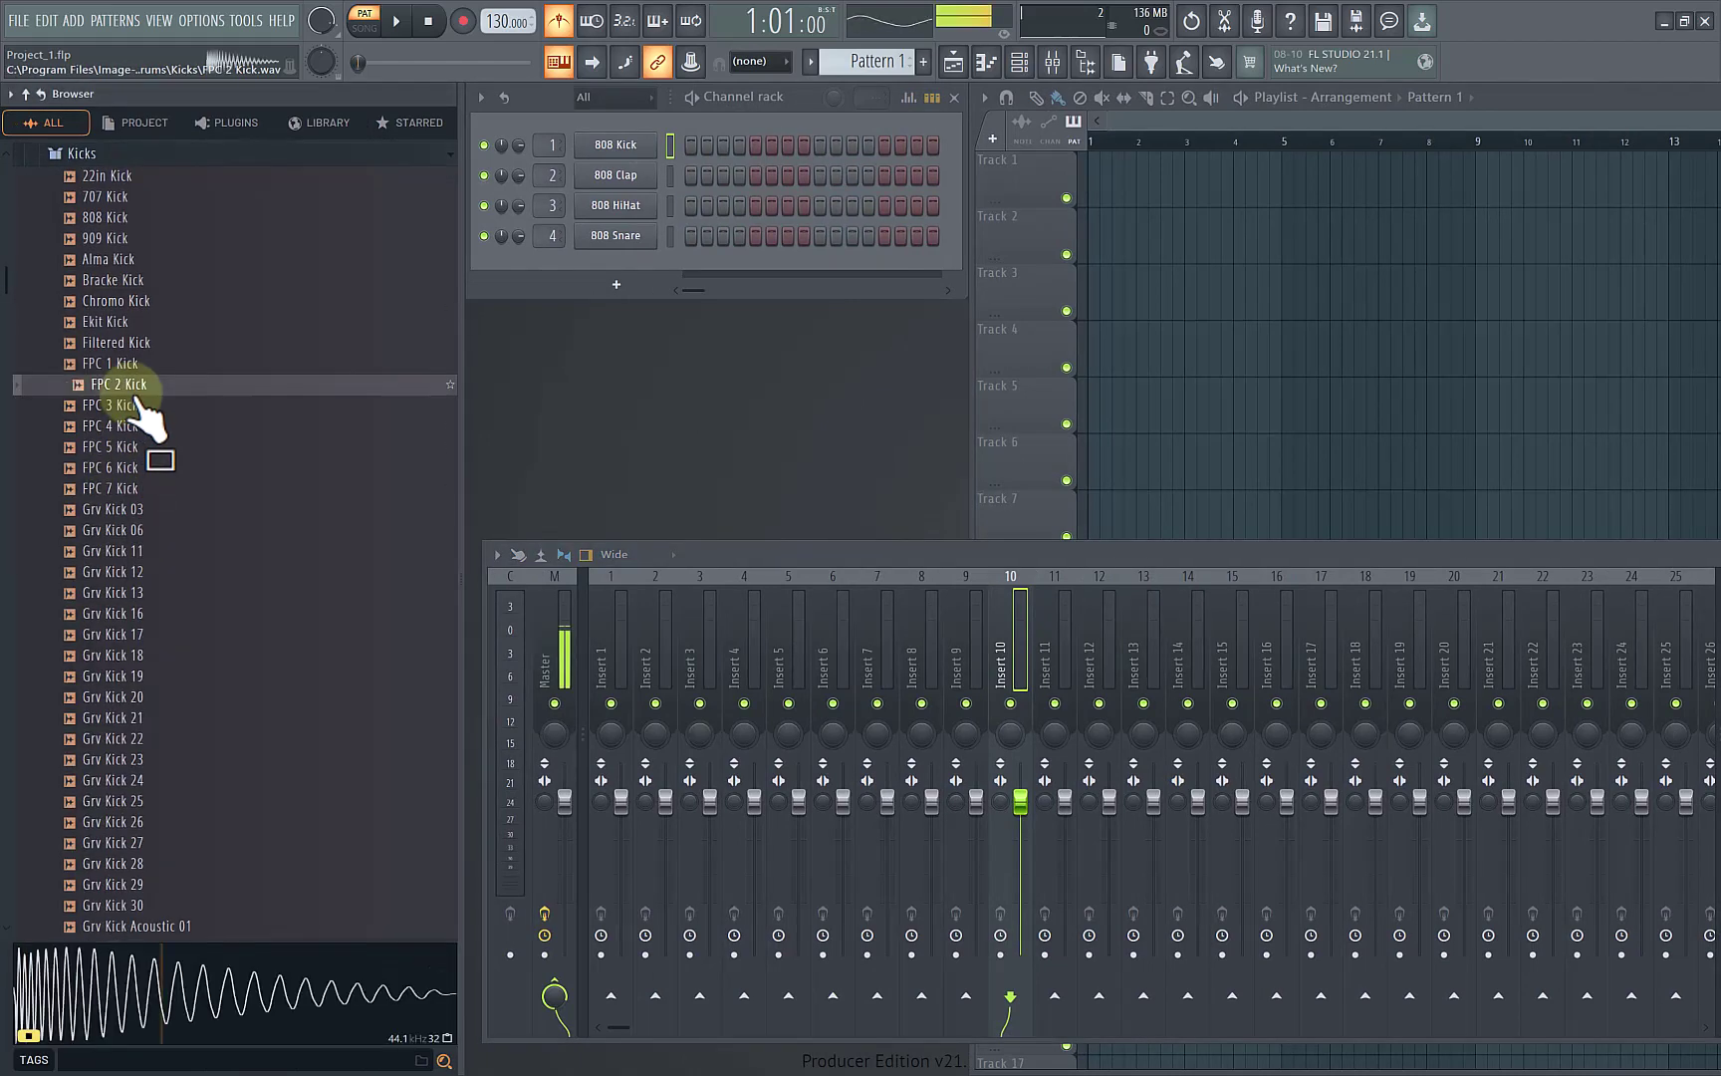
left_click(147, 1008)
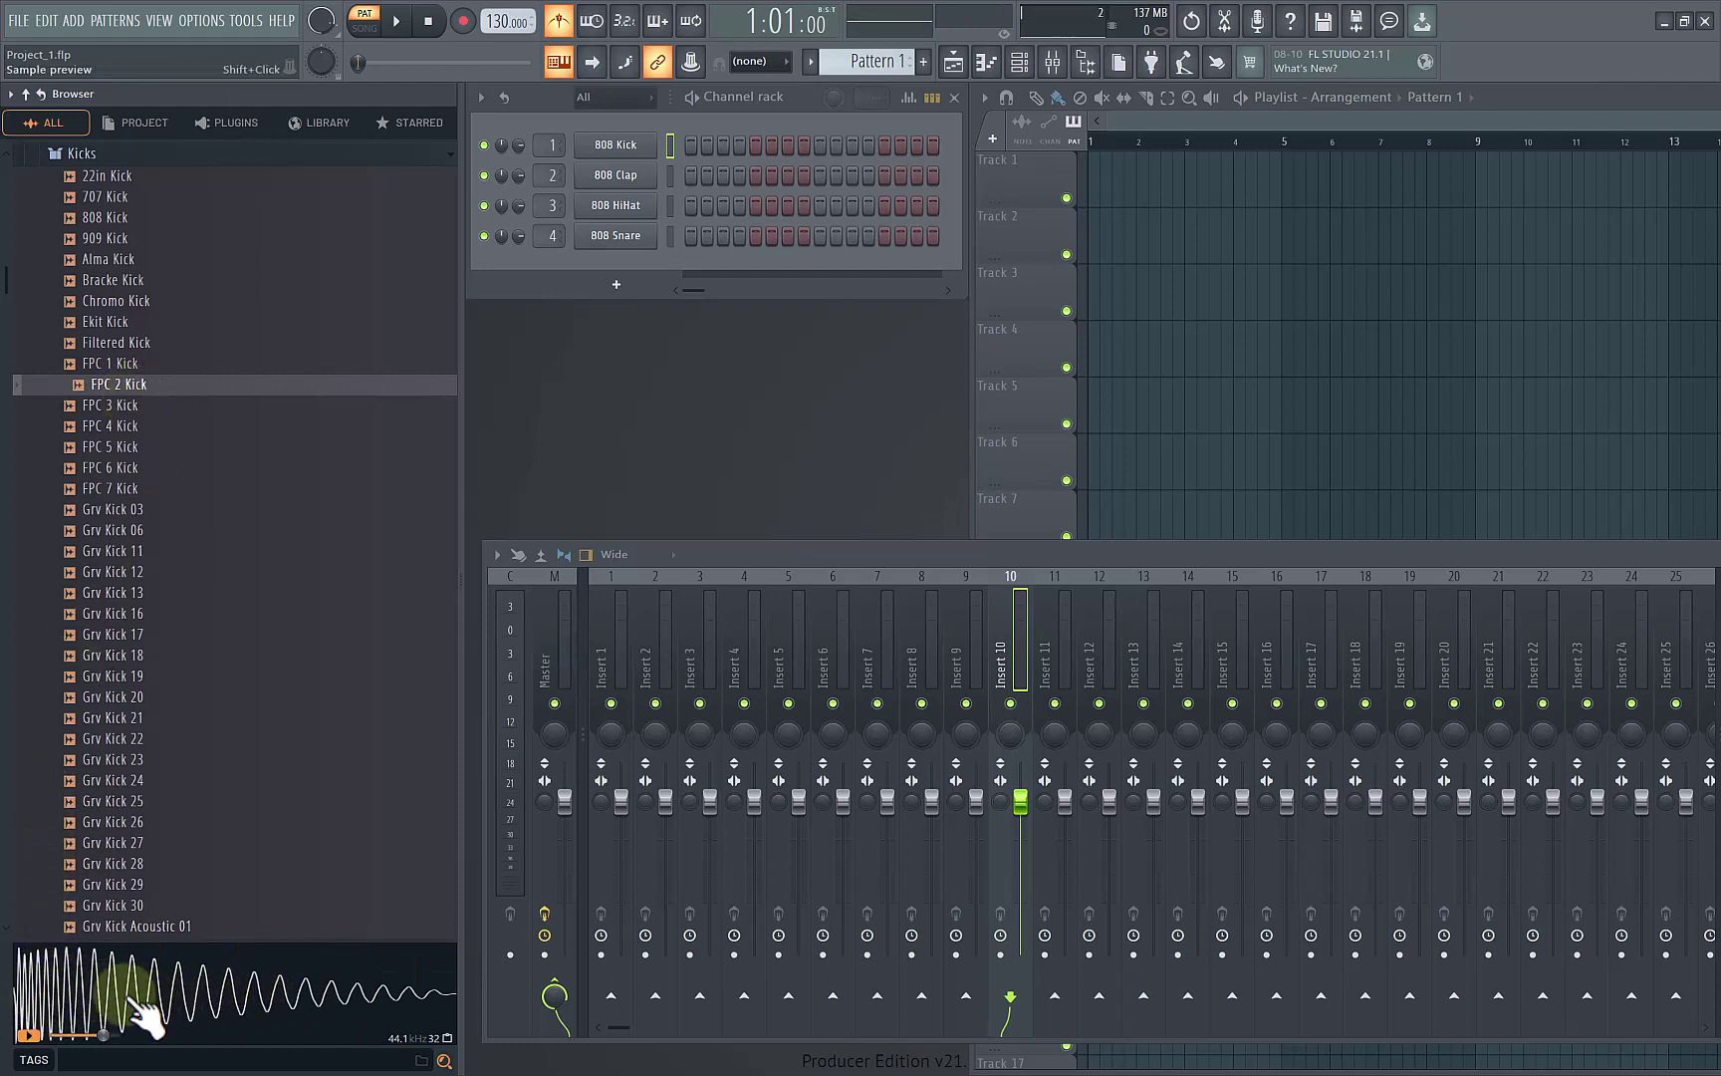
left_click(138, 404)
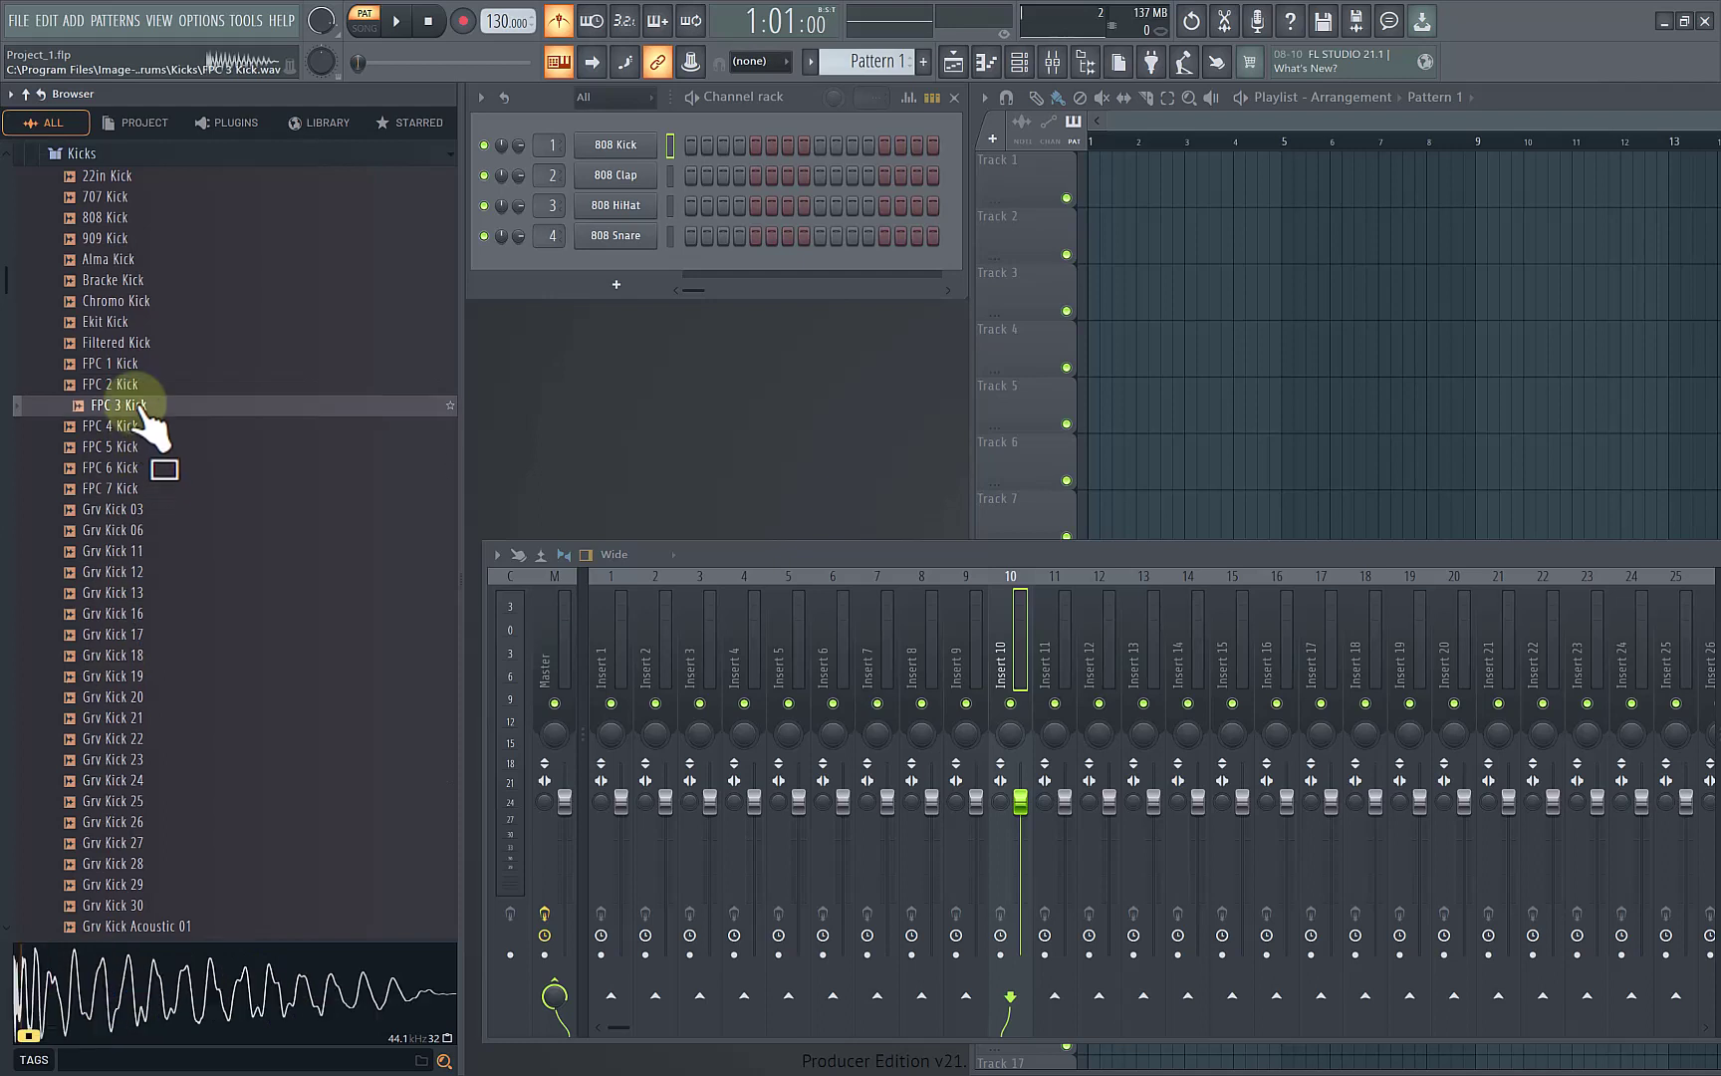
left_click(119, 447)
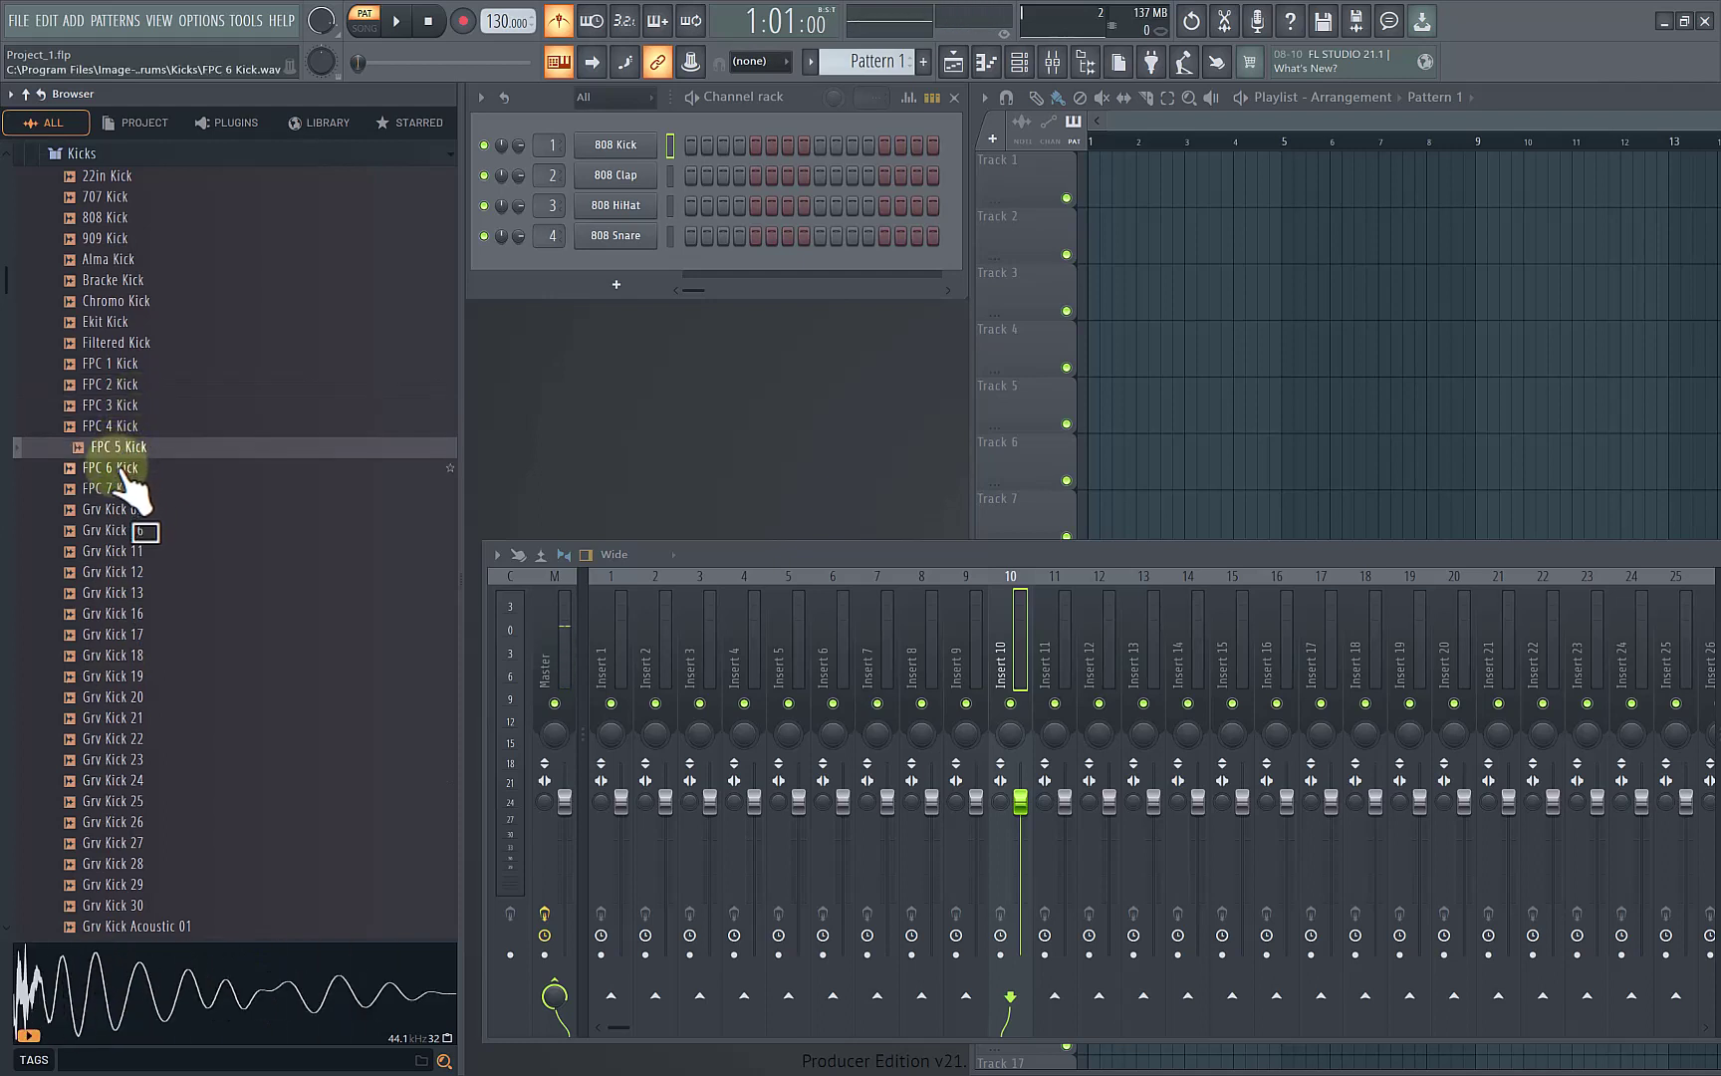
left_click(117, 530)
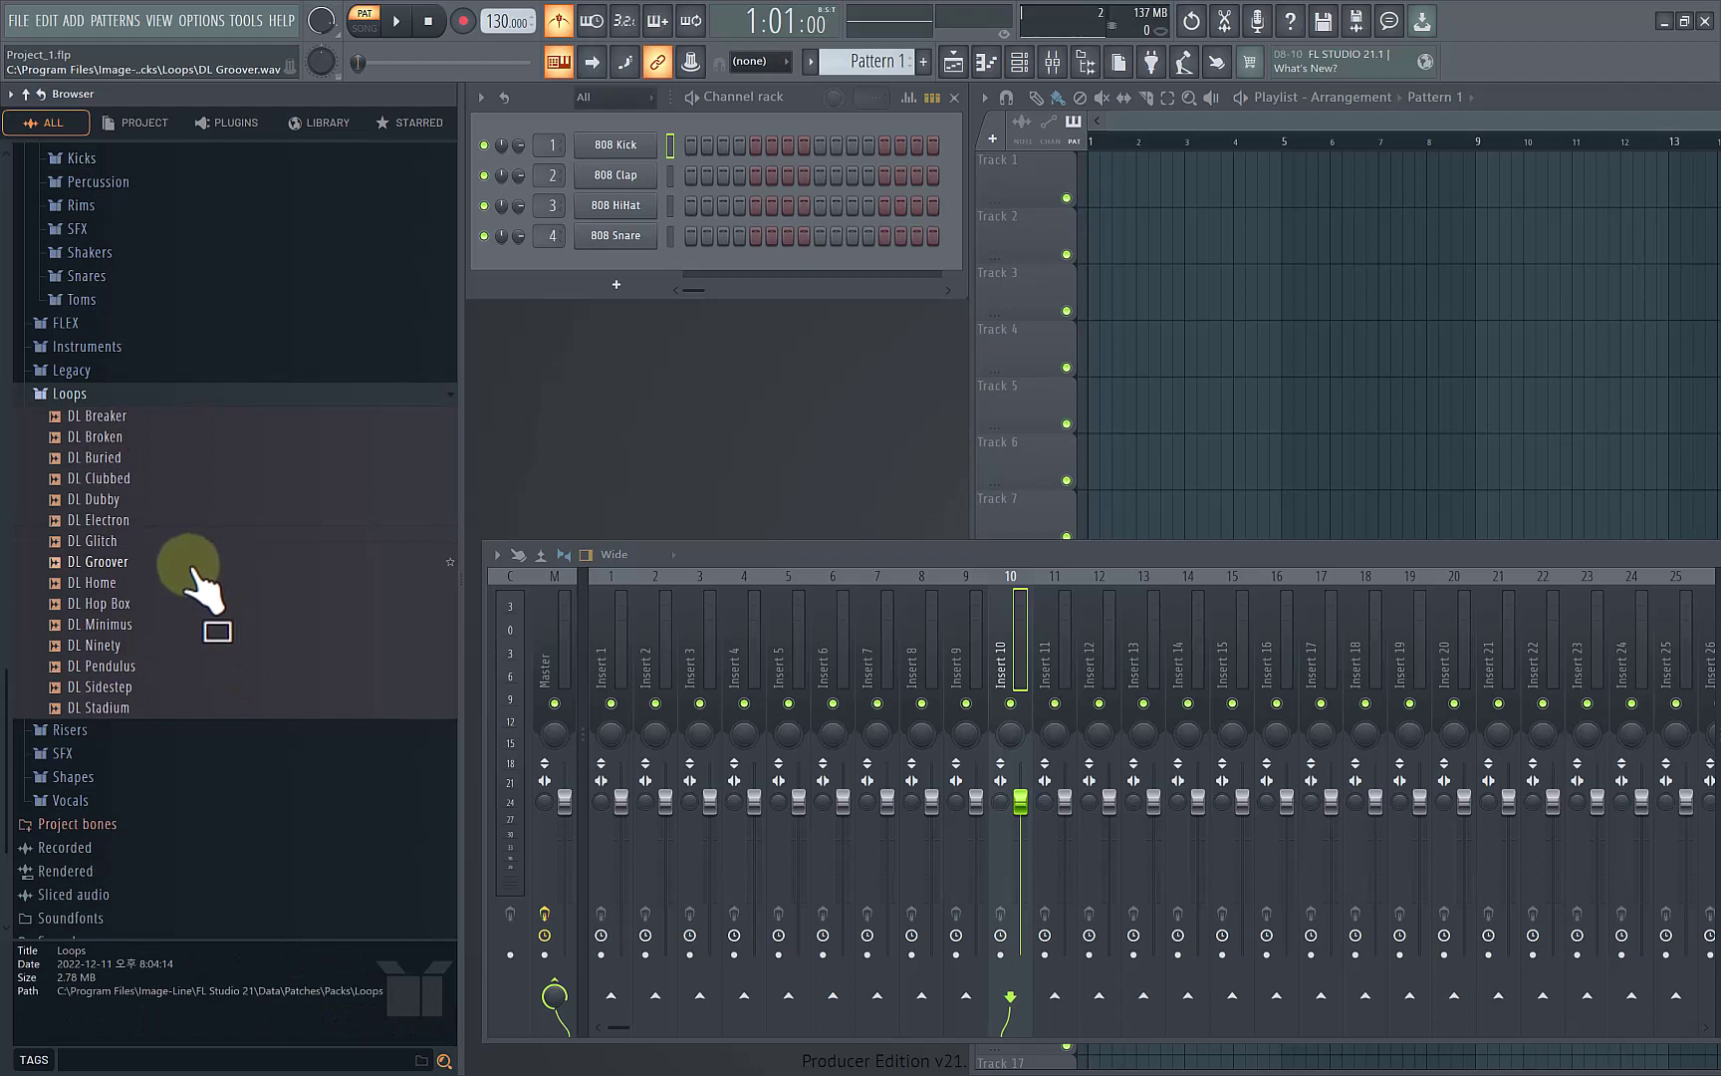
Step: Audition the DL Breaker and DL Groover loops from the Loops folder, starting playback at several points of their waveform previews
left_click(125, 416)
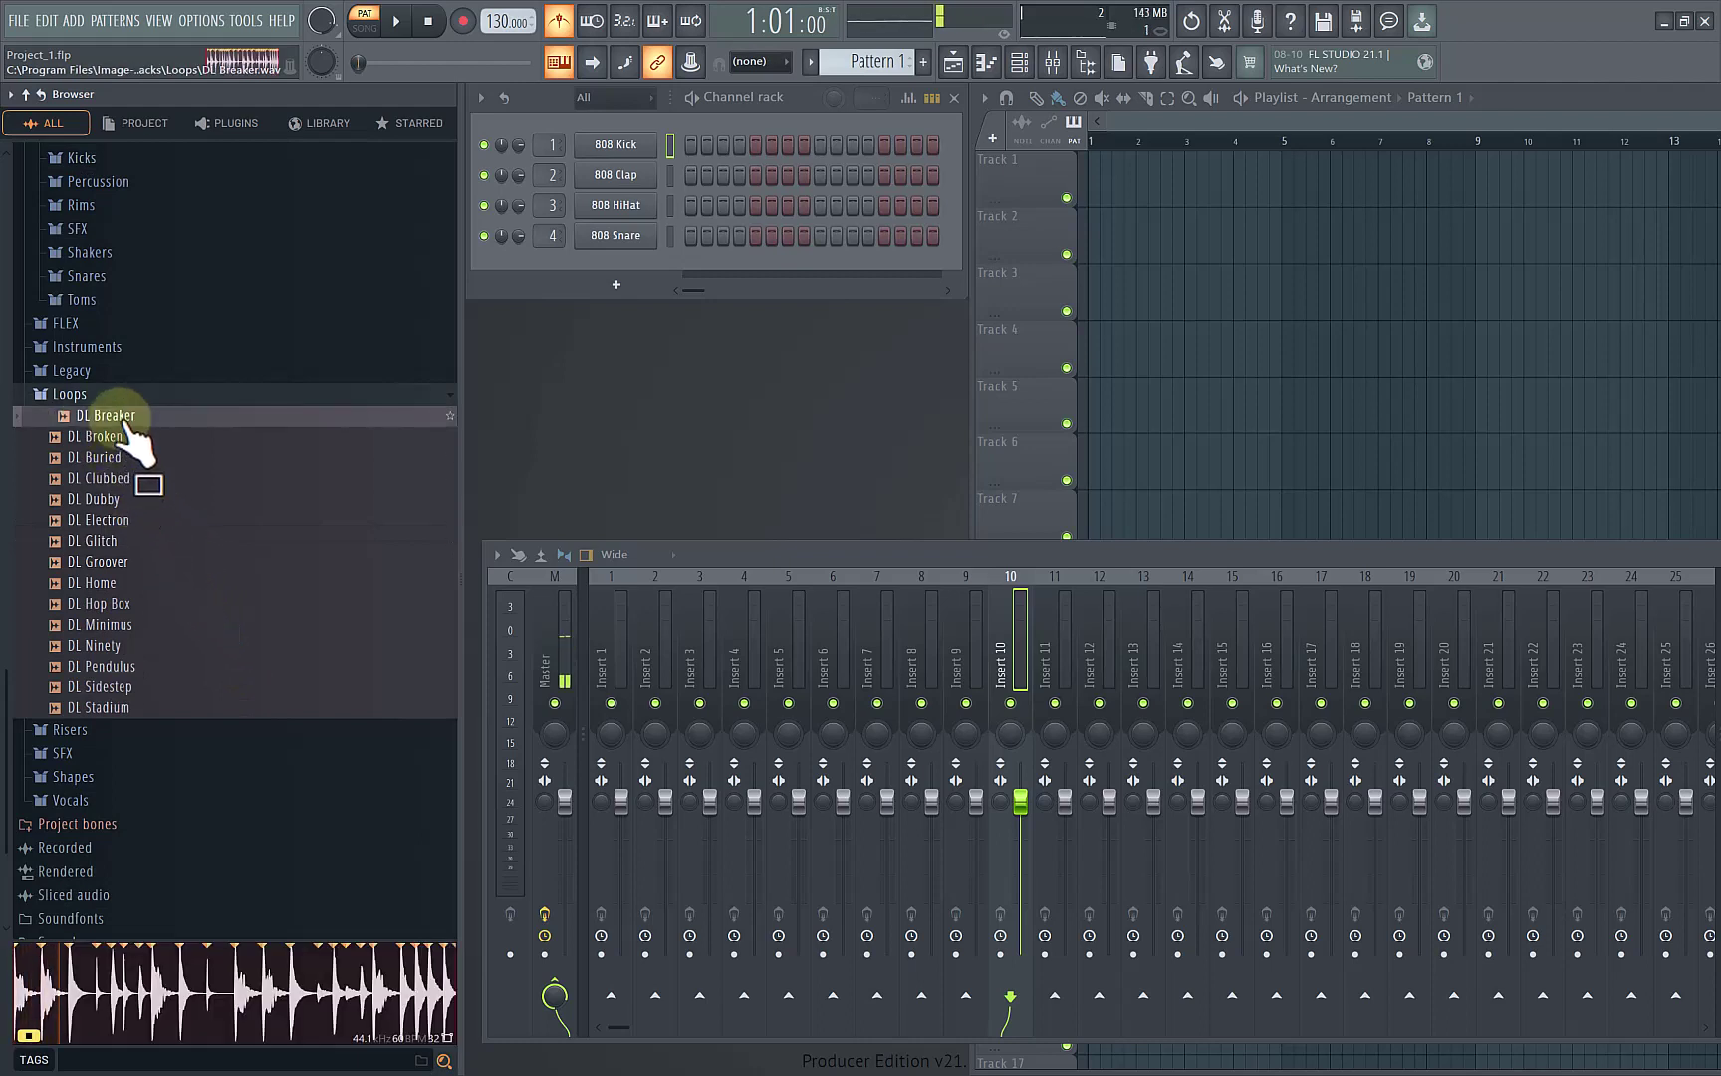
left_click_drag(127, 426, 119, 427)
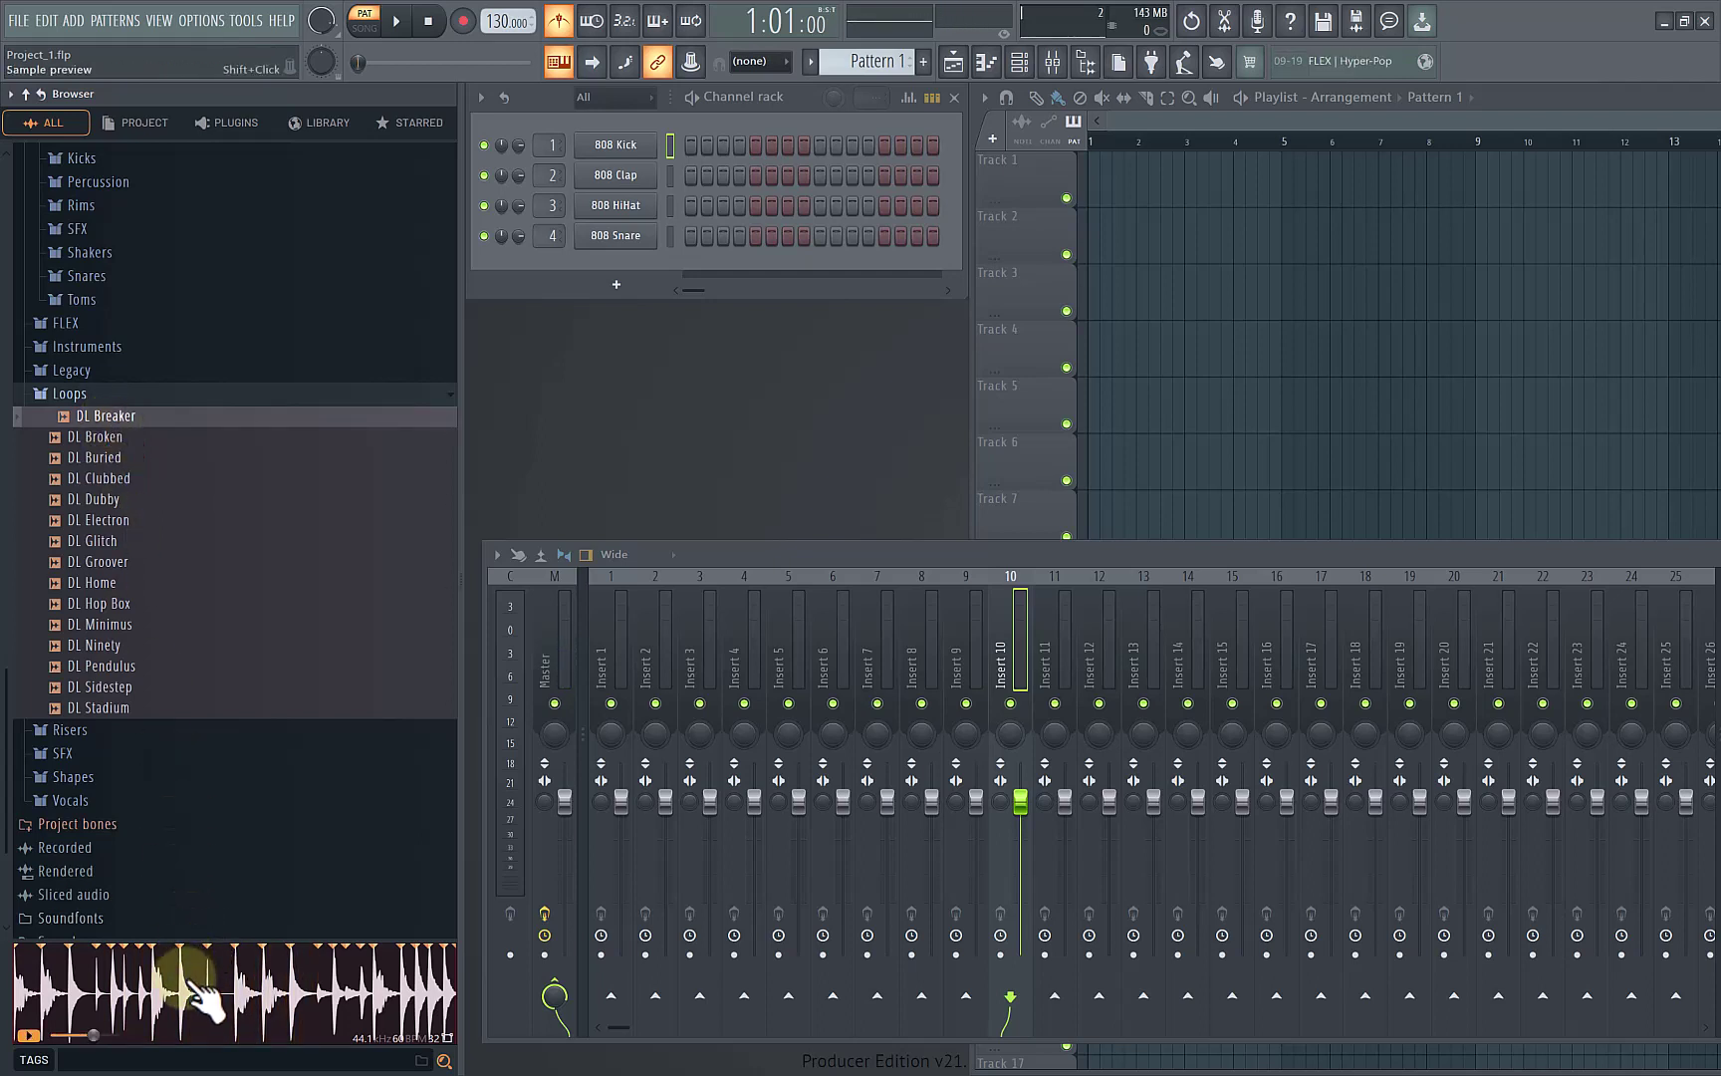
left_click(291, 999)
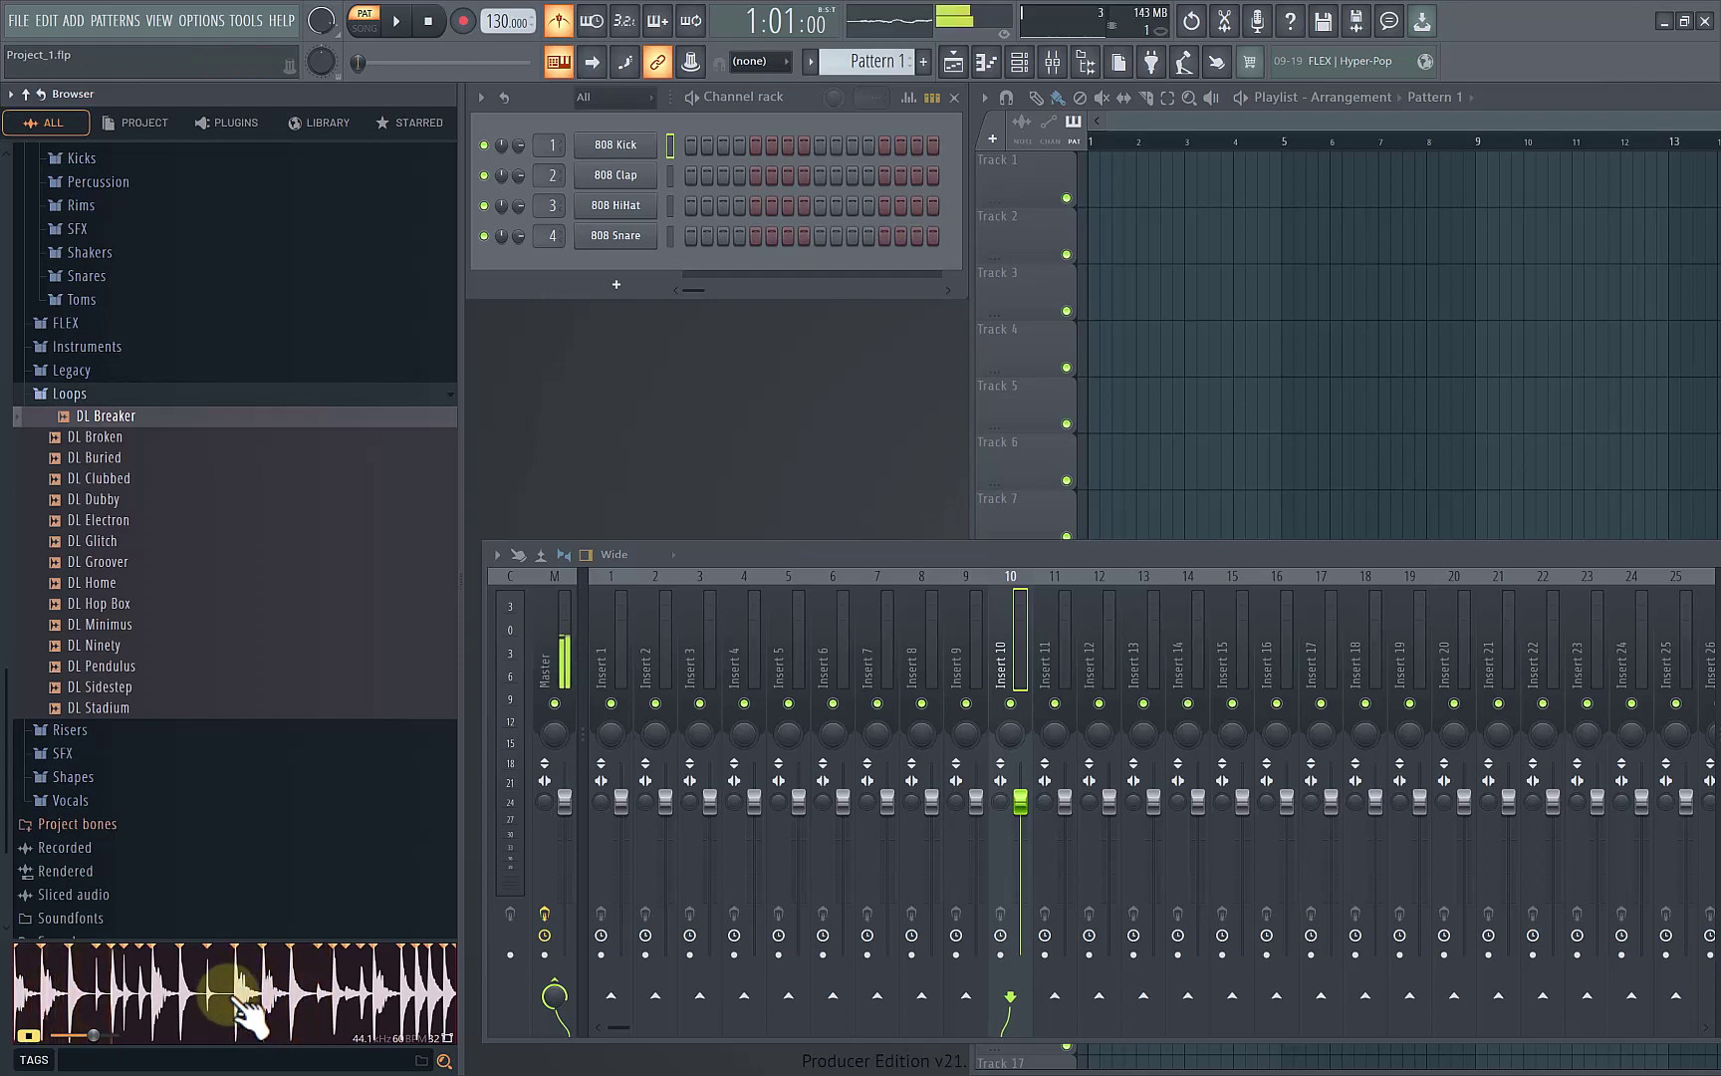
left_click(237, 994)
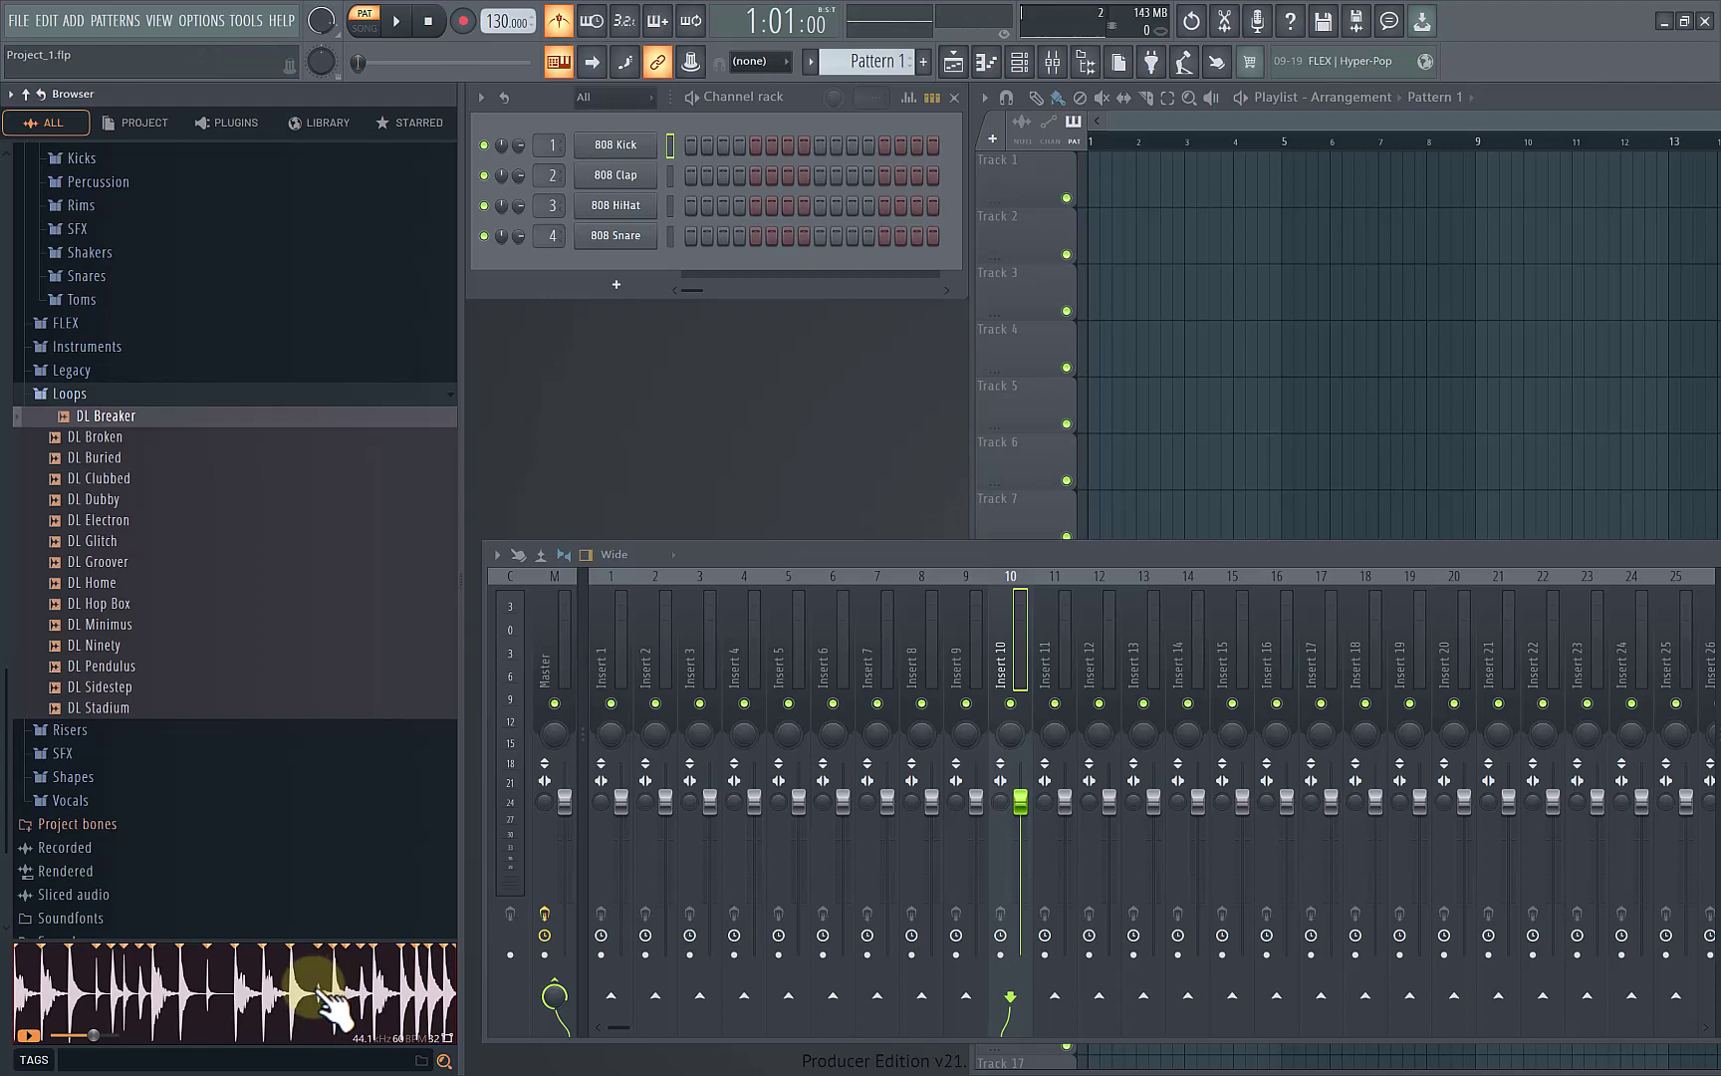
left_click(406, 991)
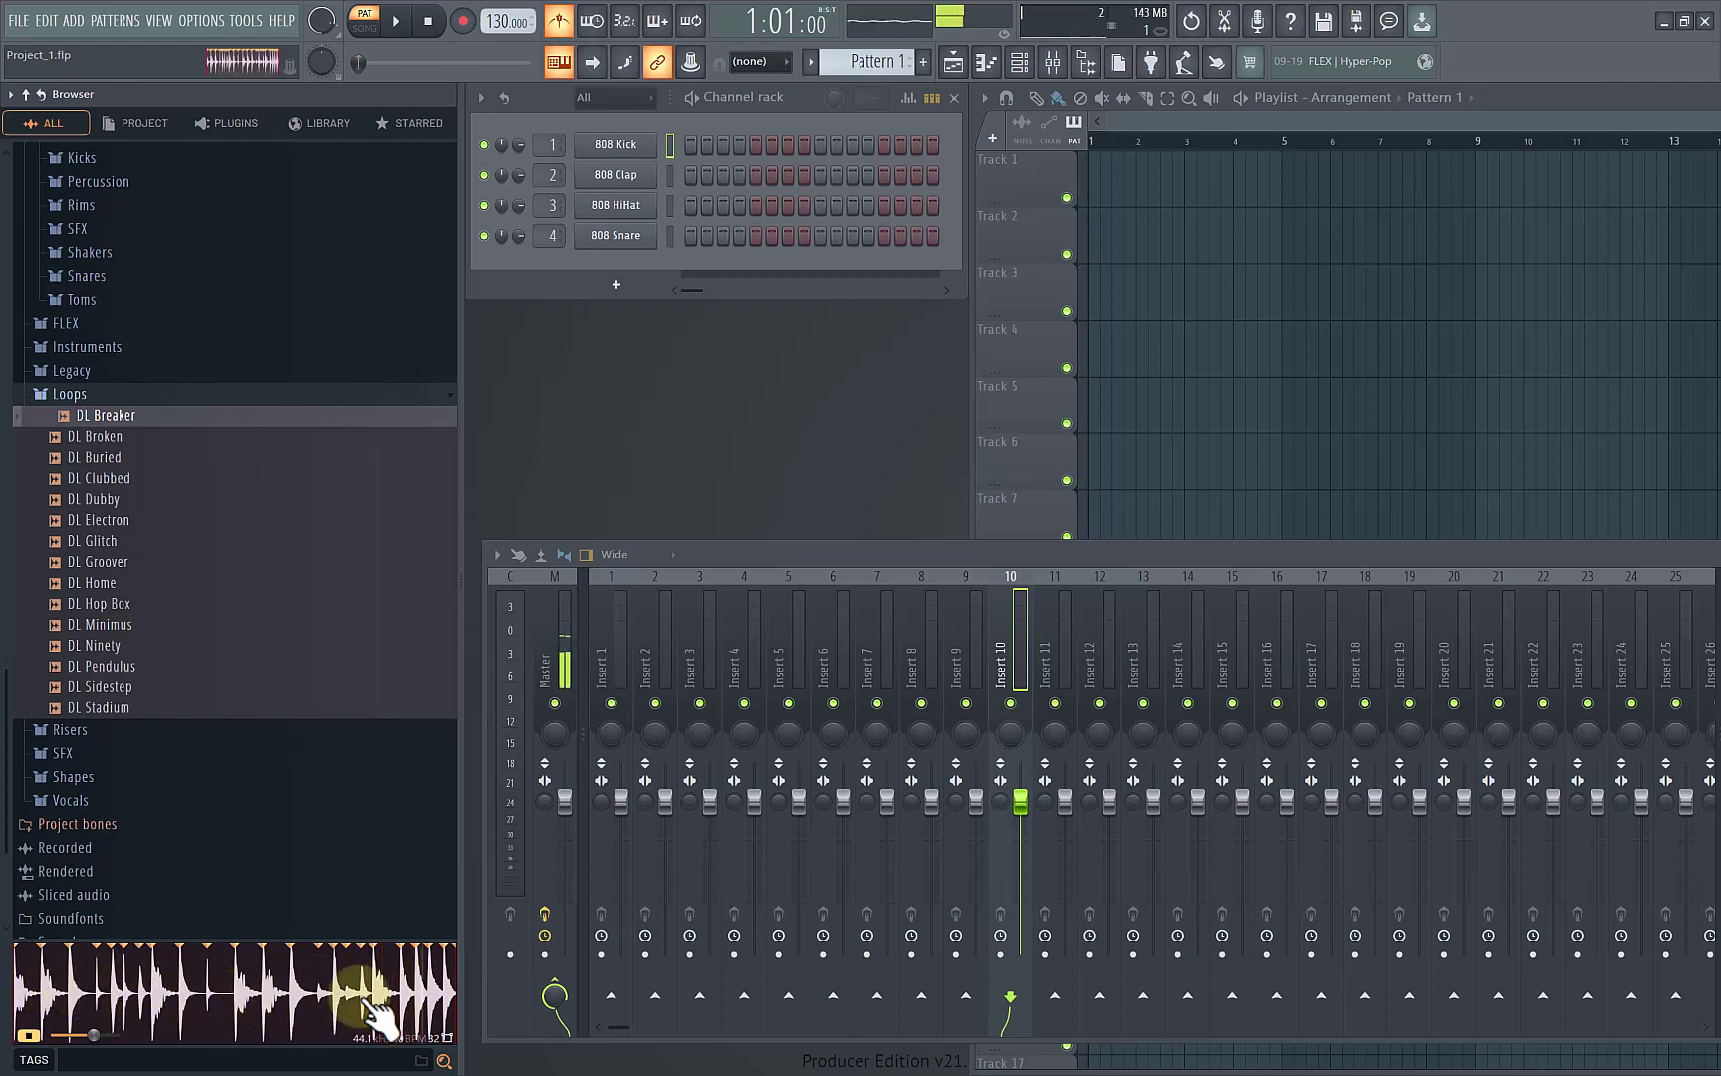
left_click(234, 562)
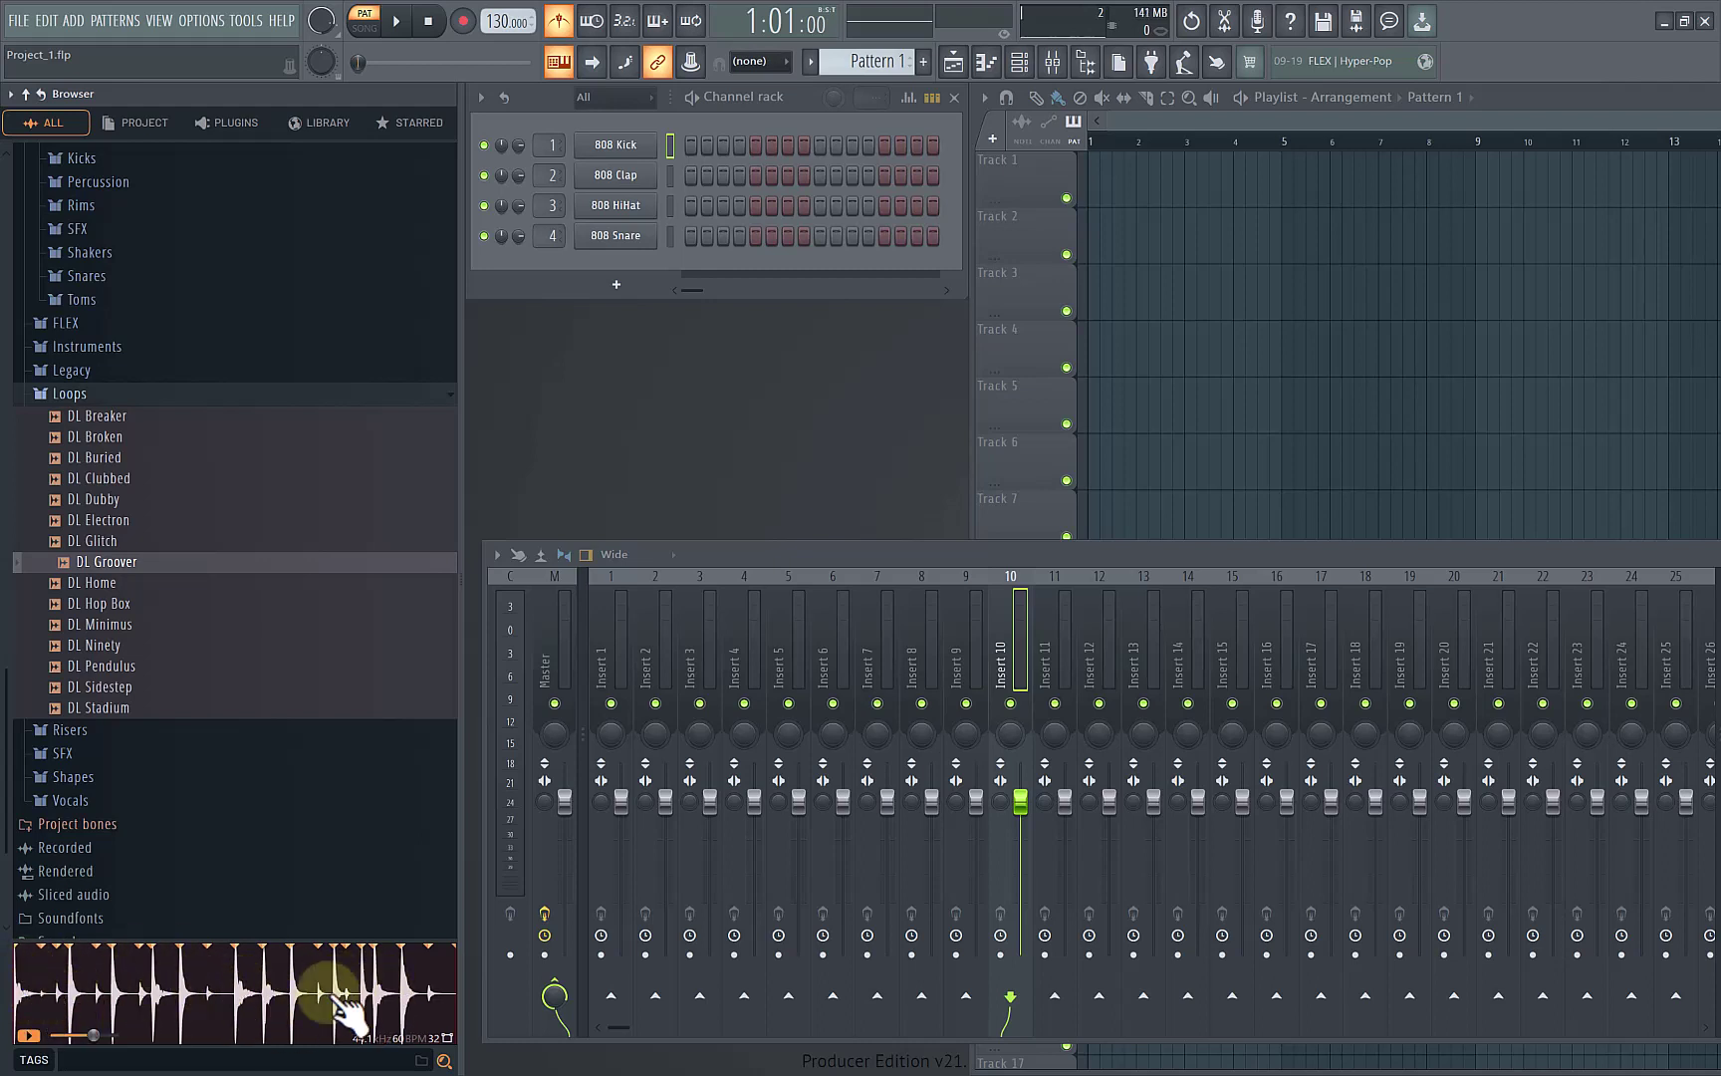
left_click_drag(397, 997, 282, 596)
Step: Search the browser for "kick" and preview samples from the matches, including 707 Kick, 909 Kick and 808 Kick
scroll(248, 720, "up", 4)
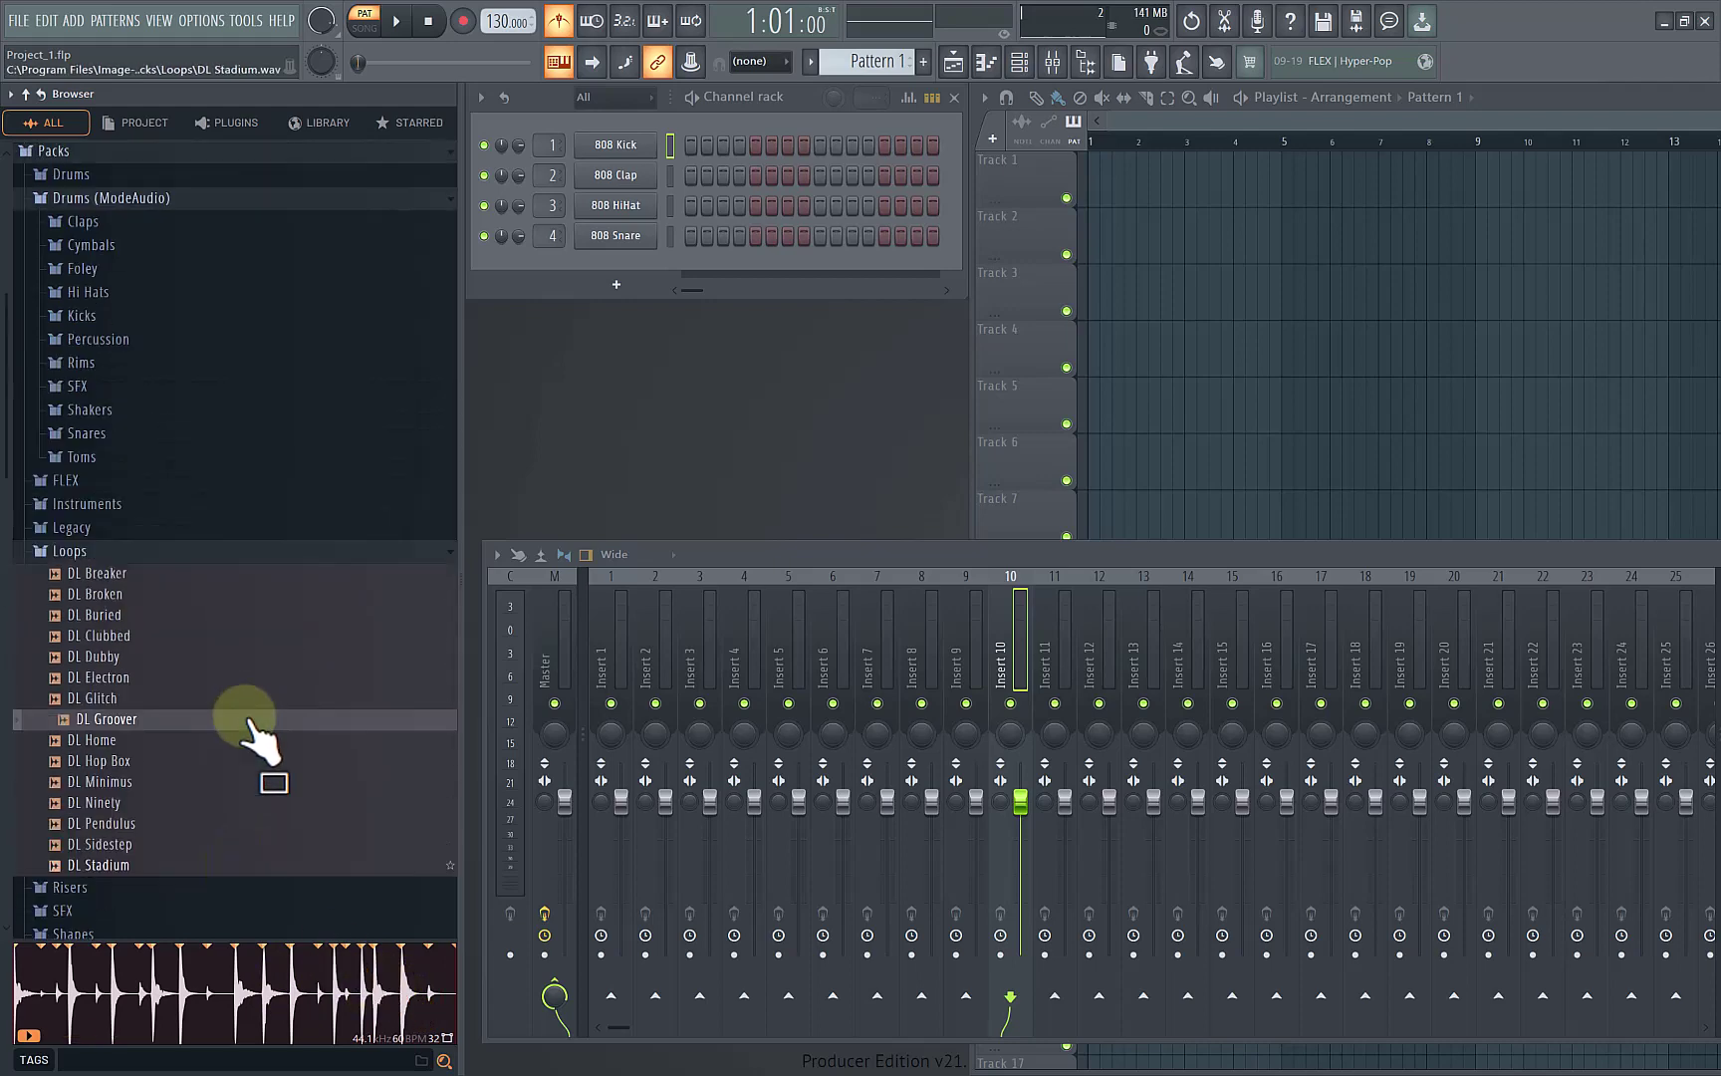
scroll(251, 700, "down", 1)
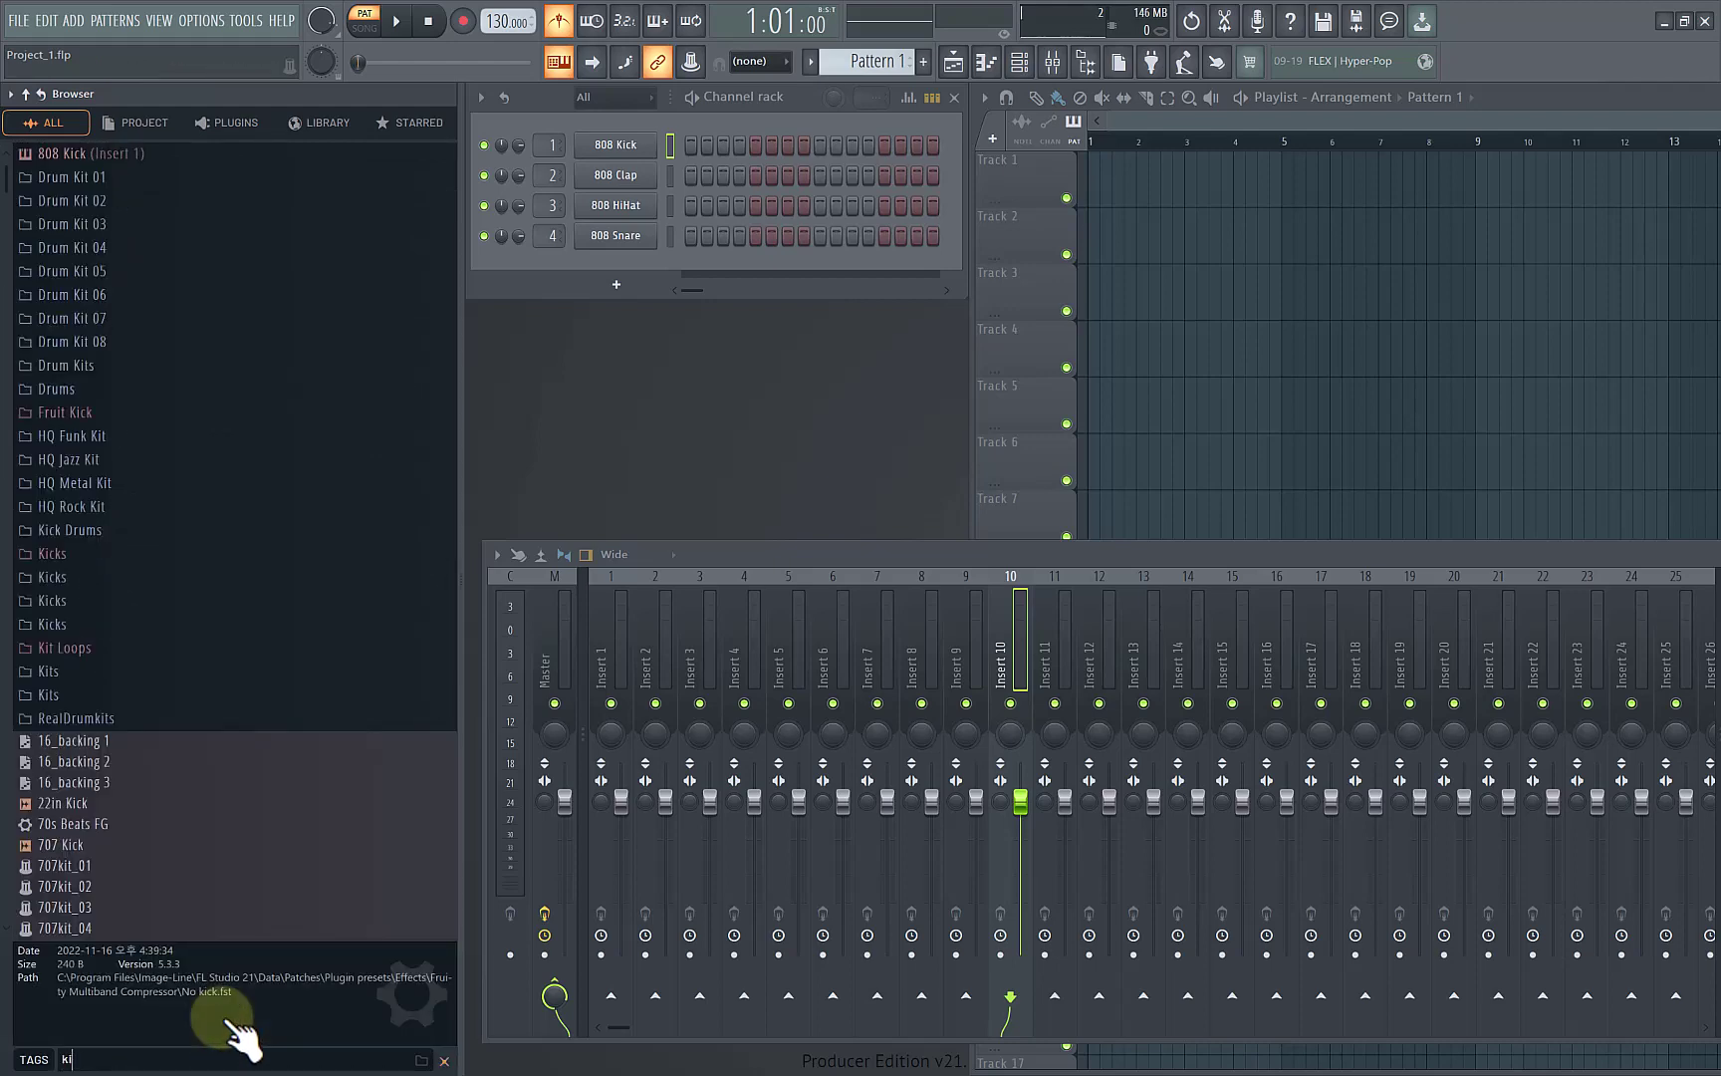
type("ck")
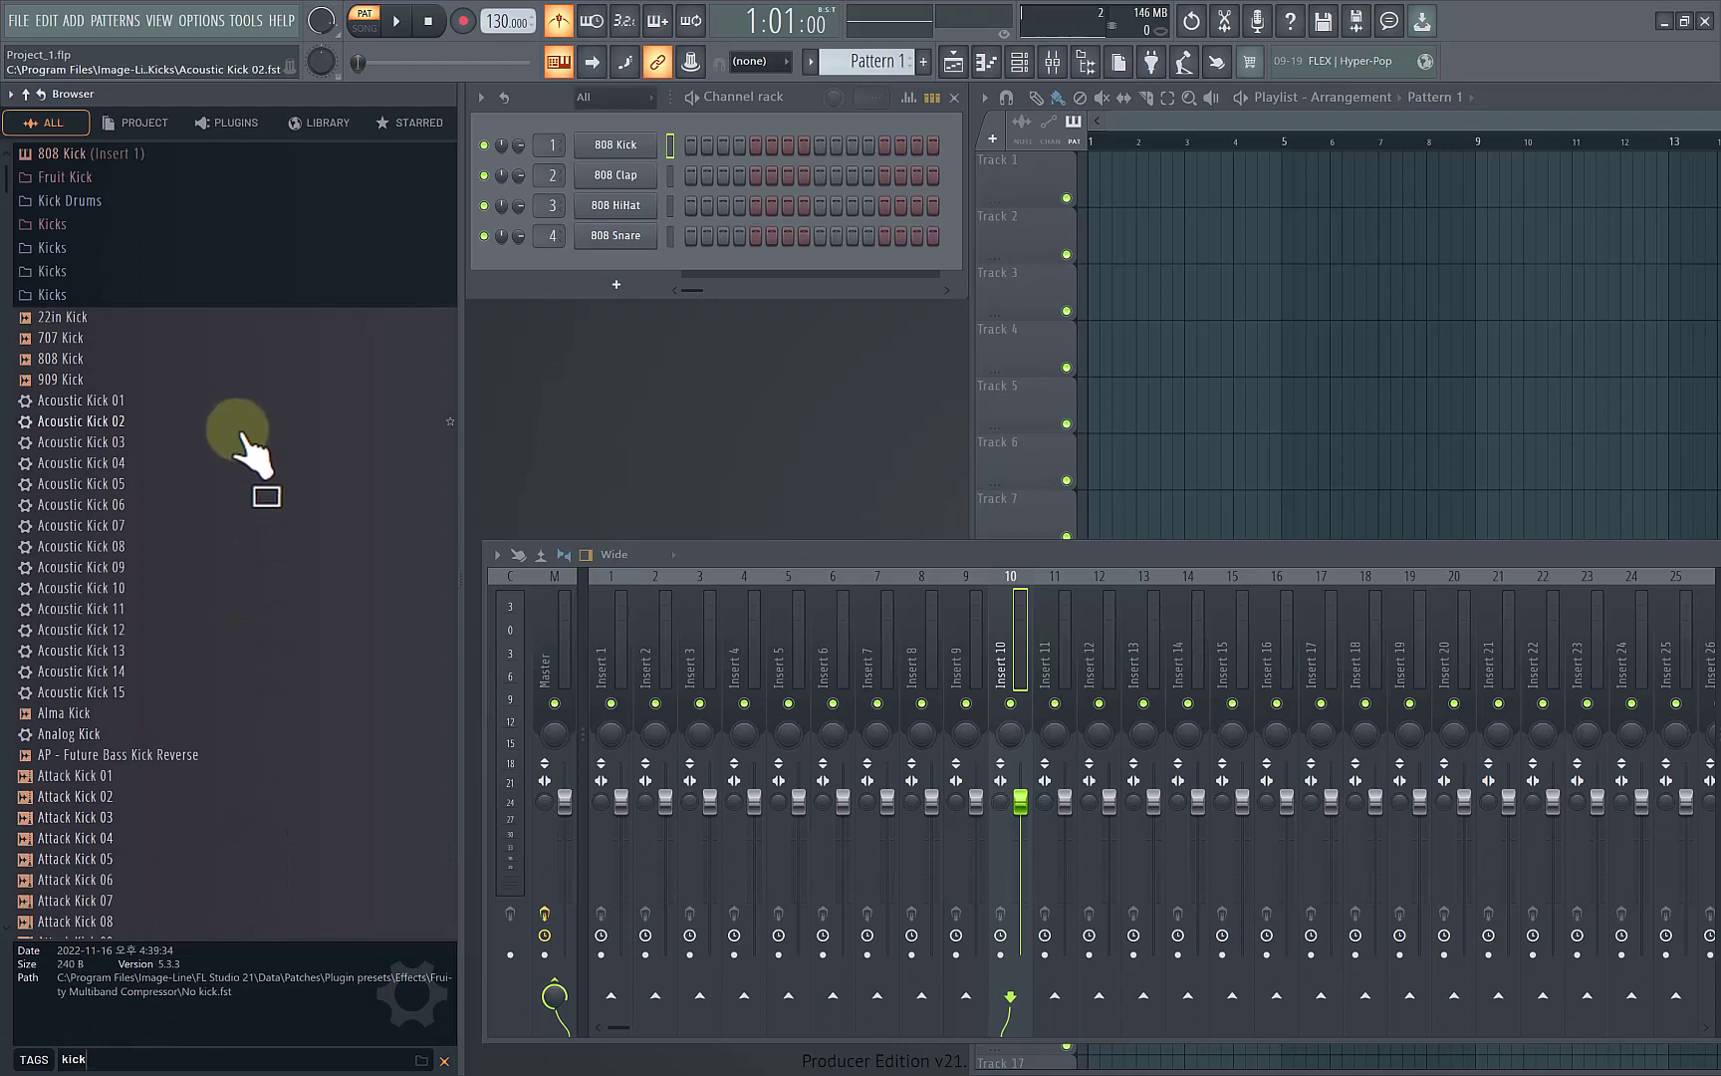
scroll(257, 423, "down", 3)
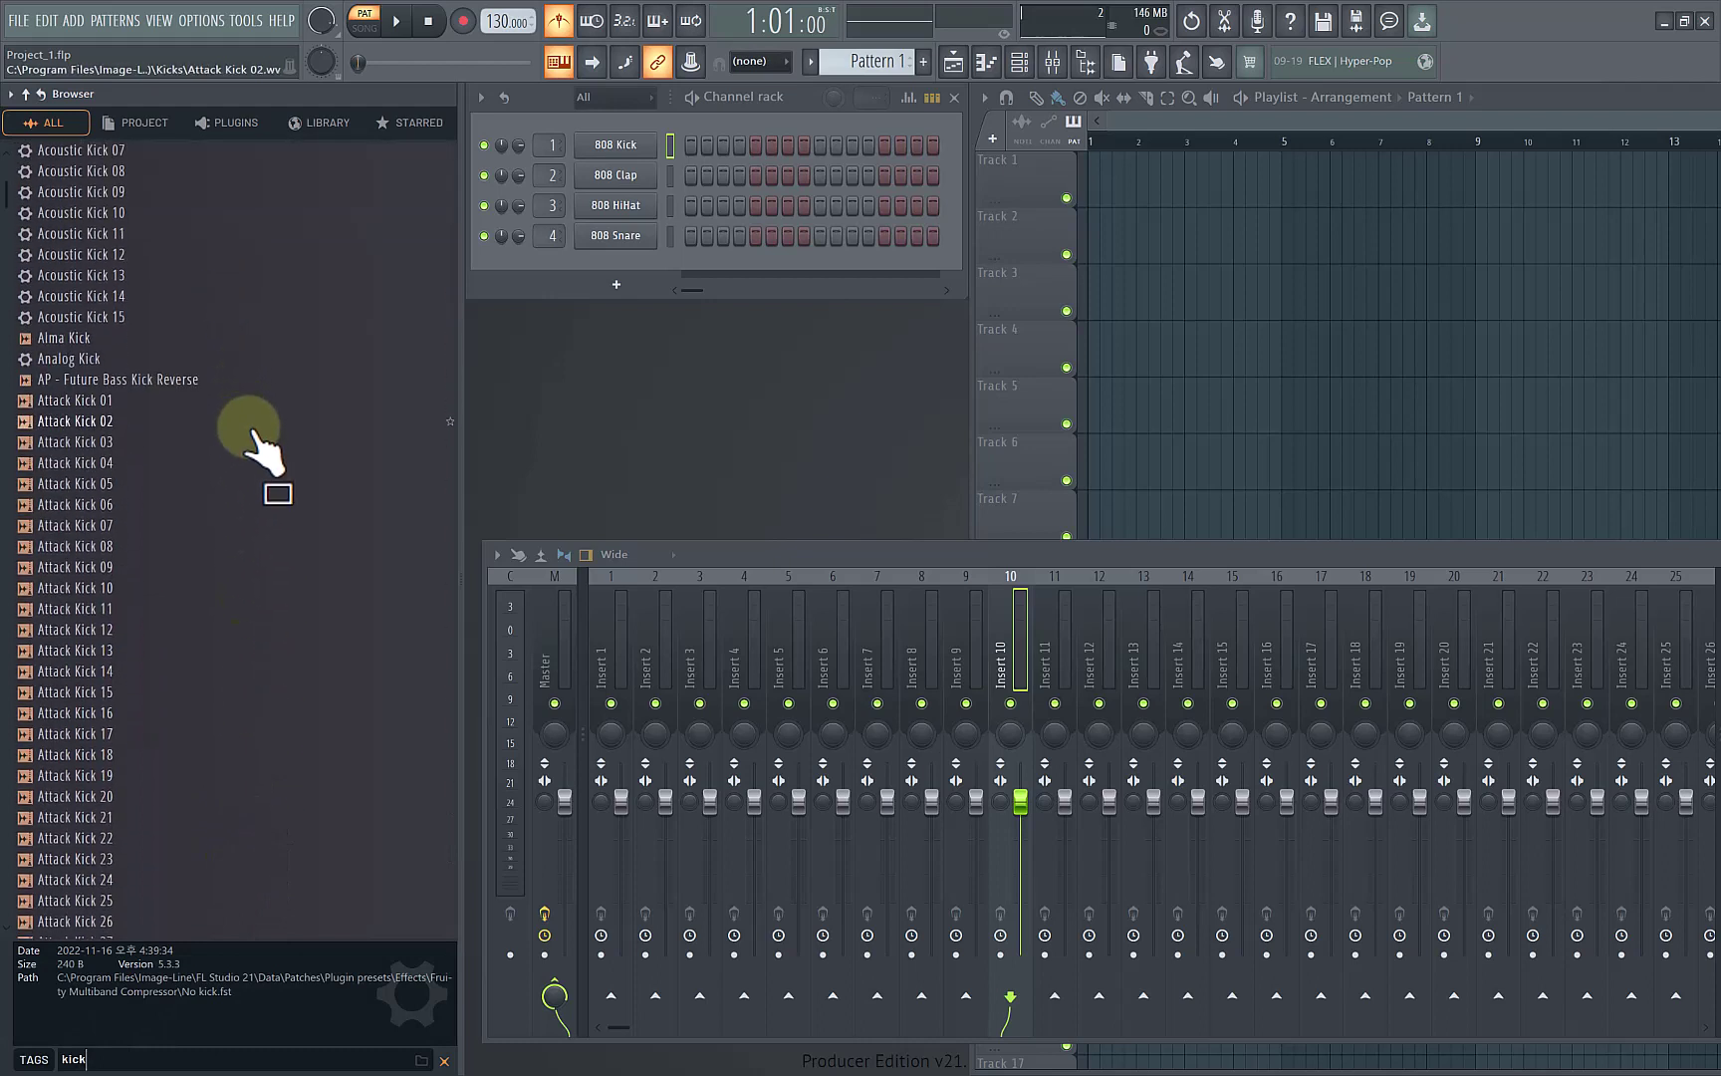
scroll(244, 409, "up", 6)
left_click(205, 339)
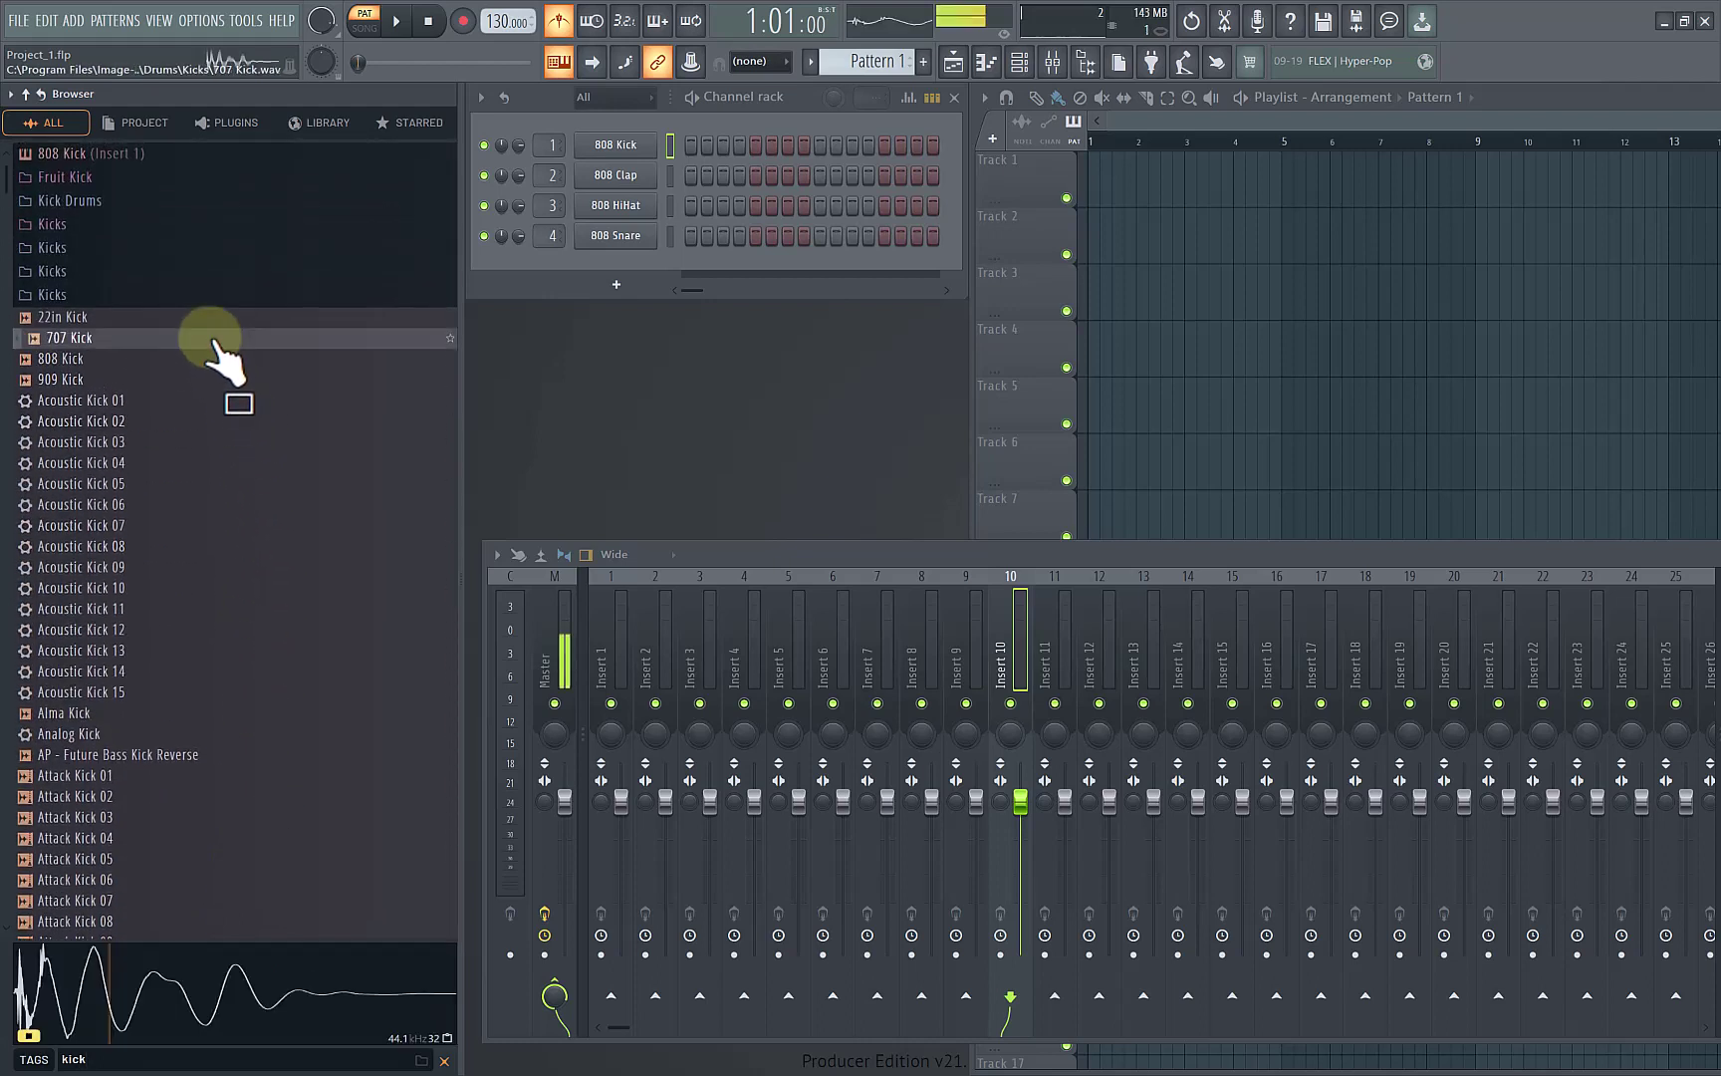
left_click(204, 379)
left_click(204, 443)
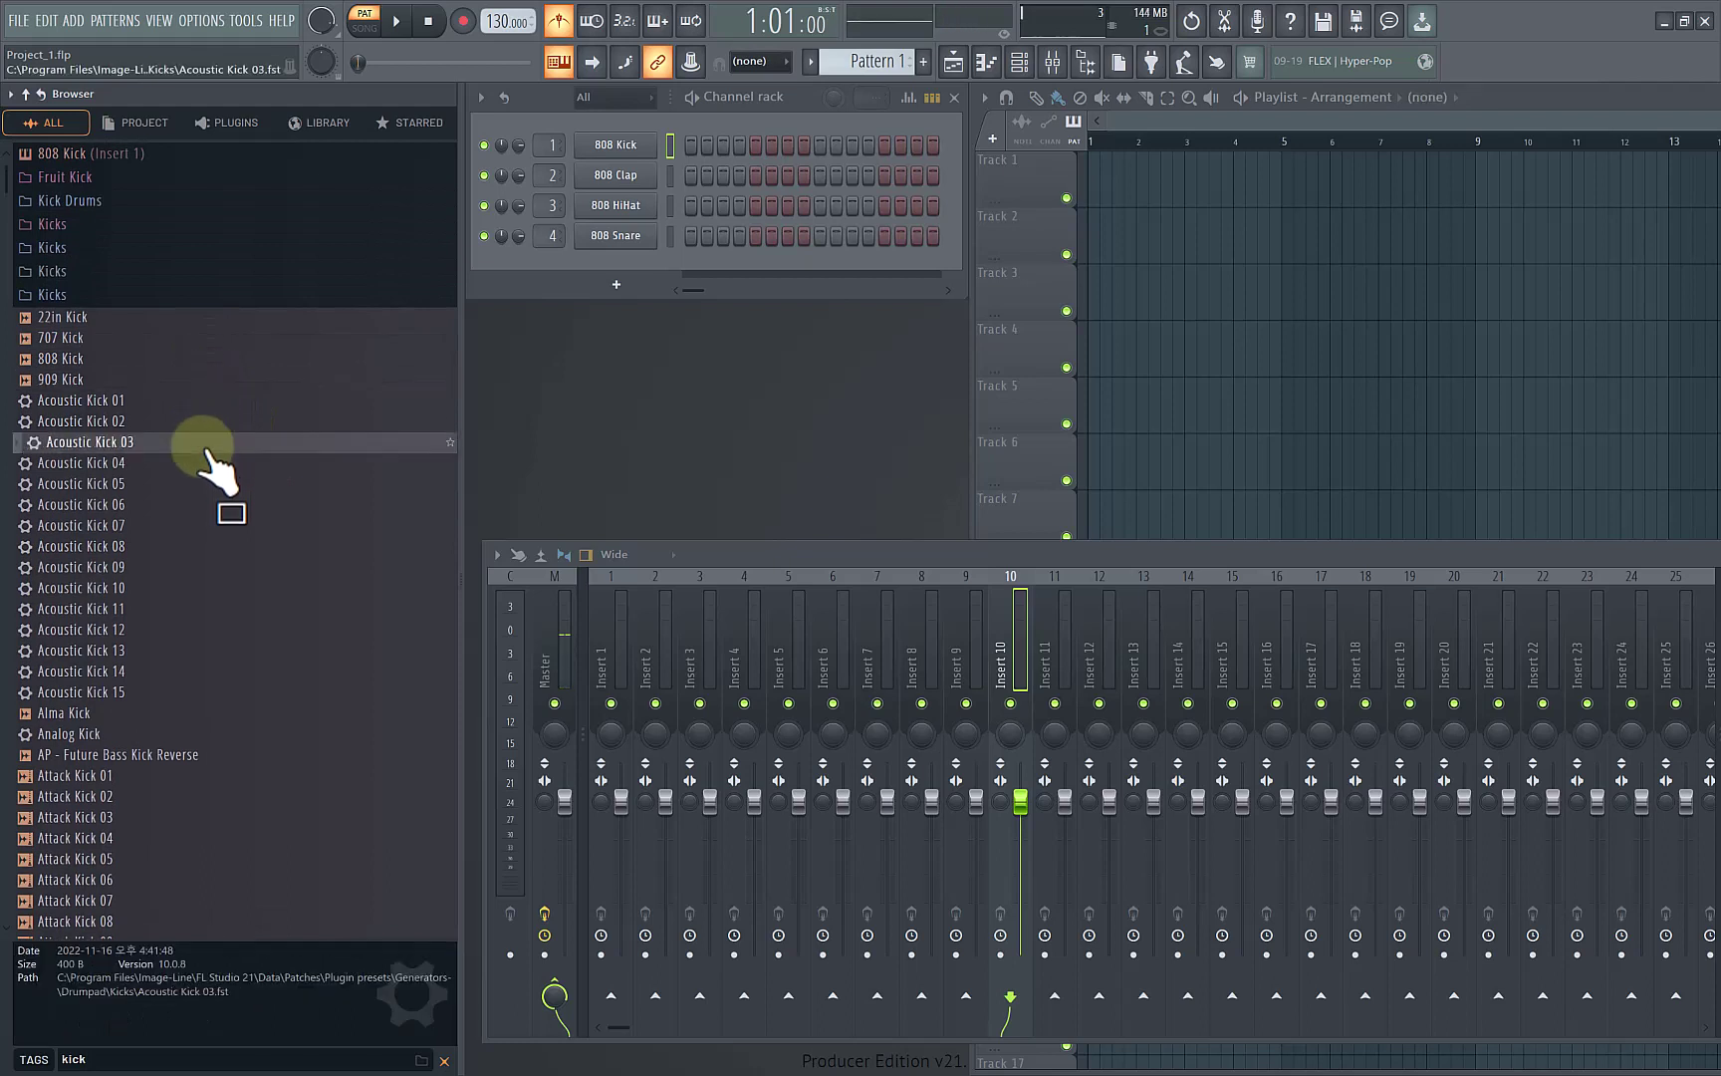
left_click(197, 337)
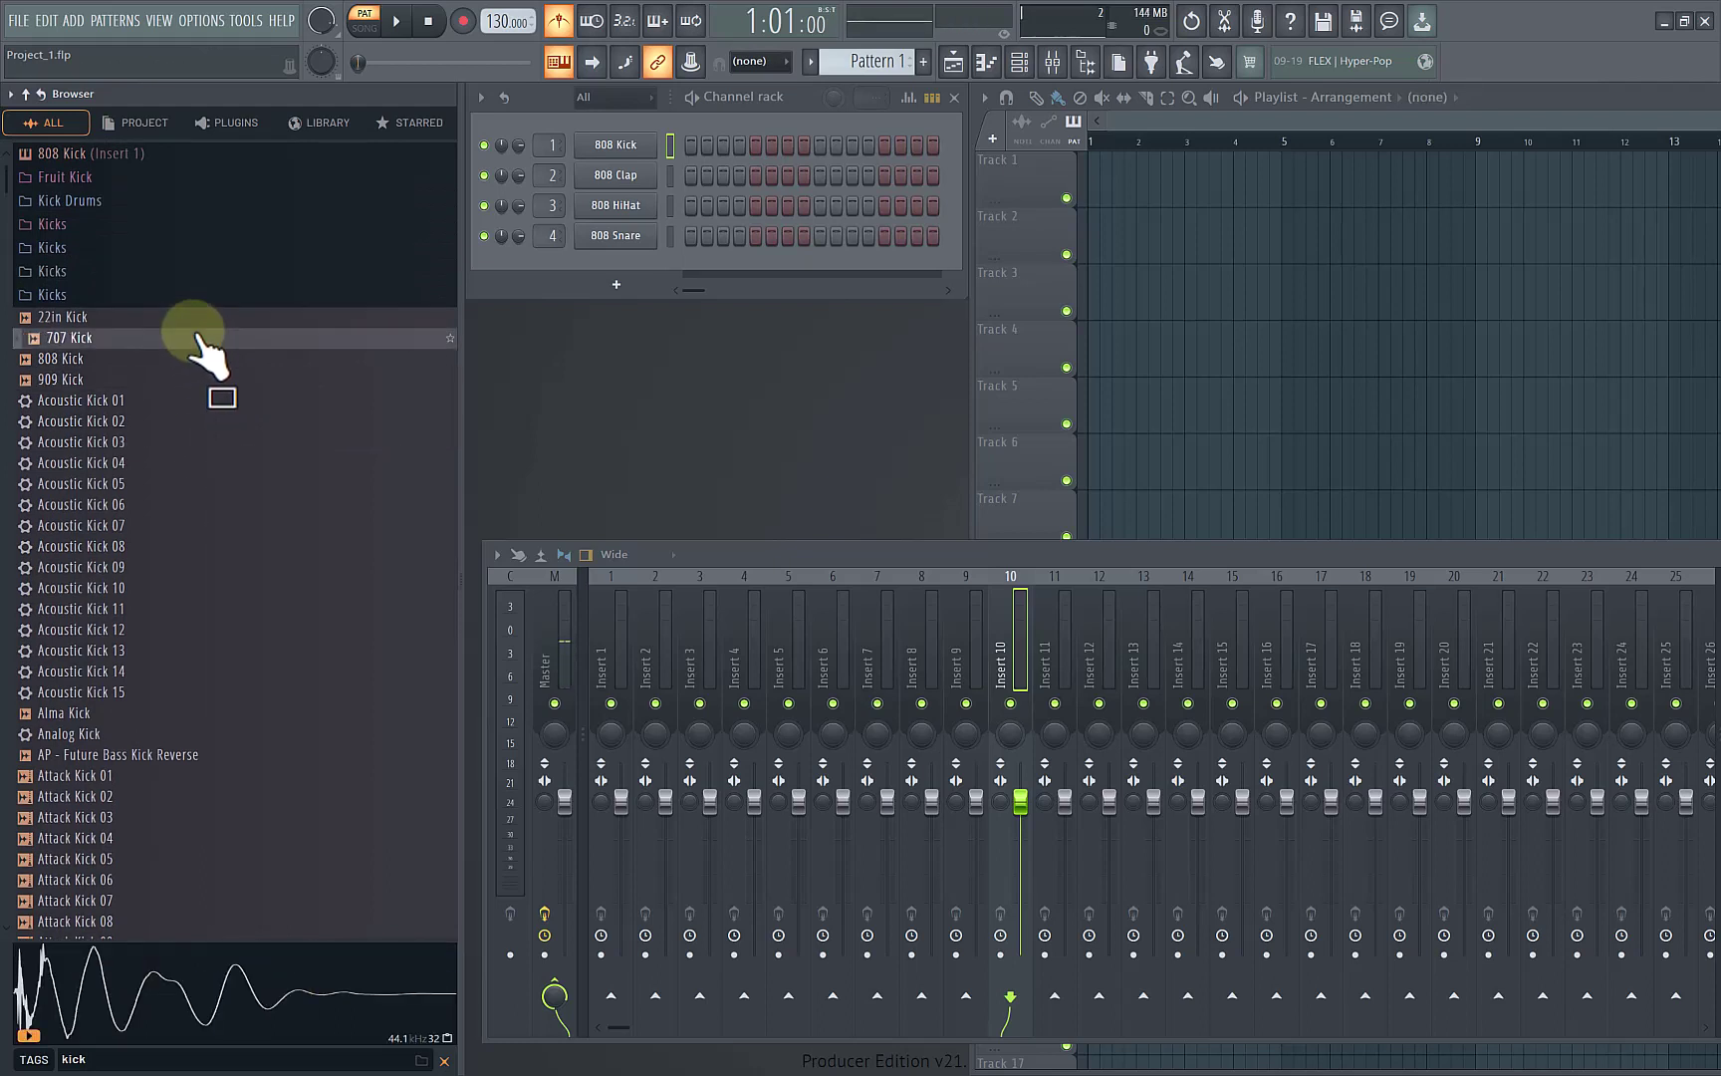
left_click(189, 361)
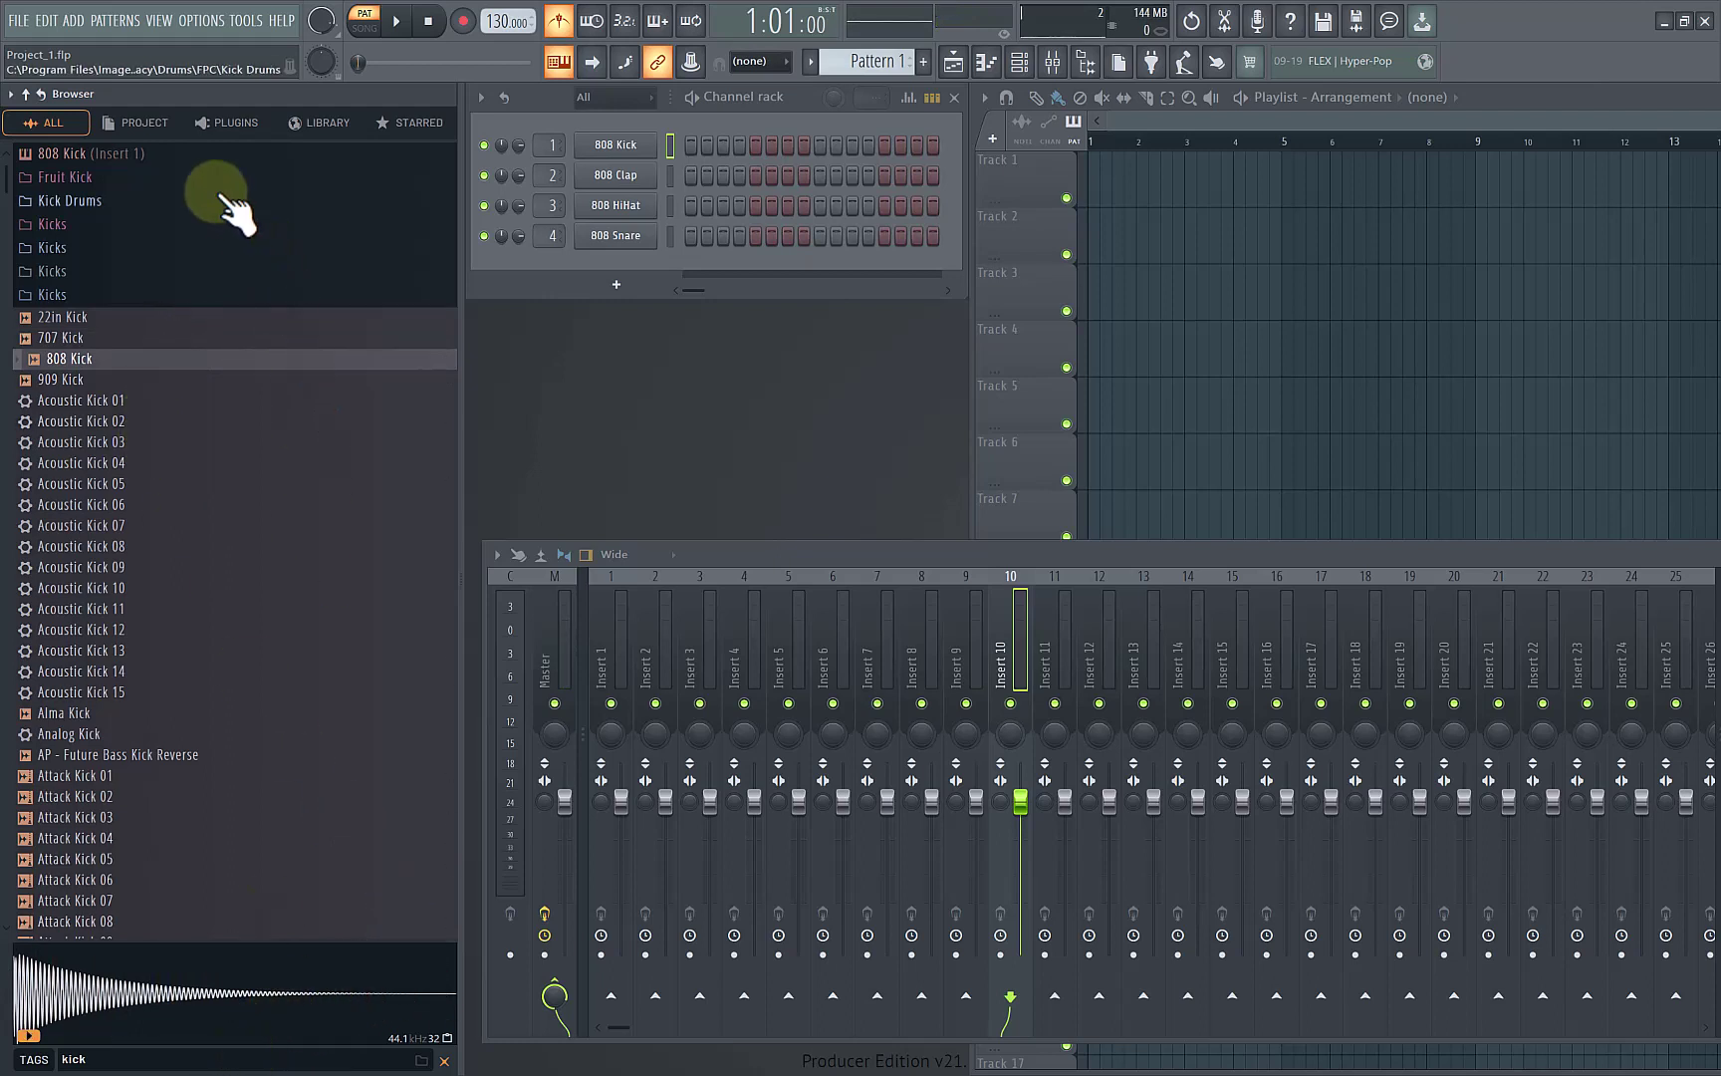
Step: Enable the browser option that places the search box on top
left_click(12, 95)
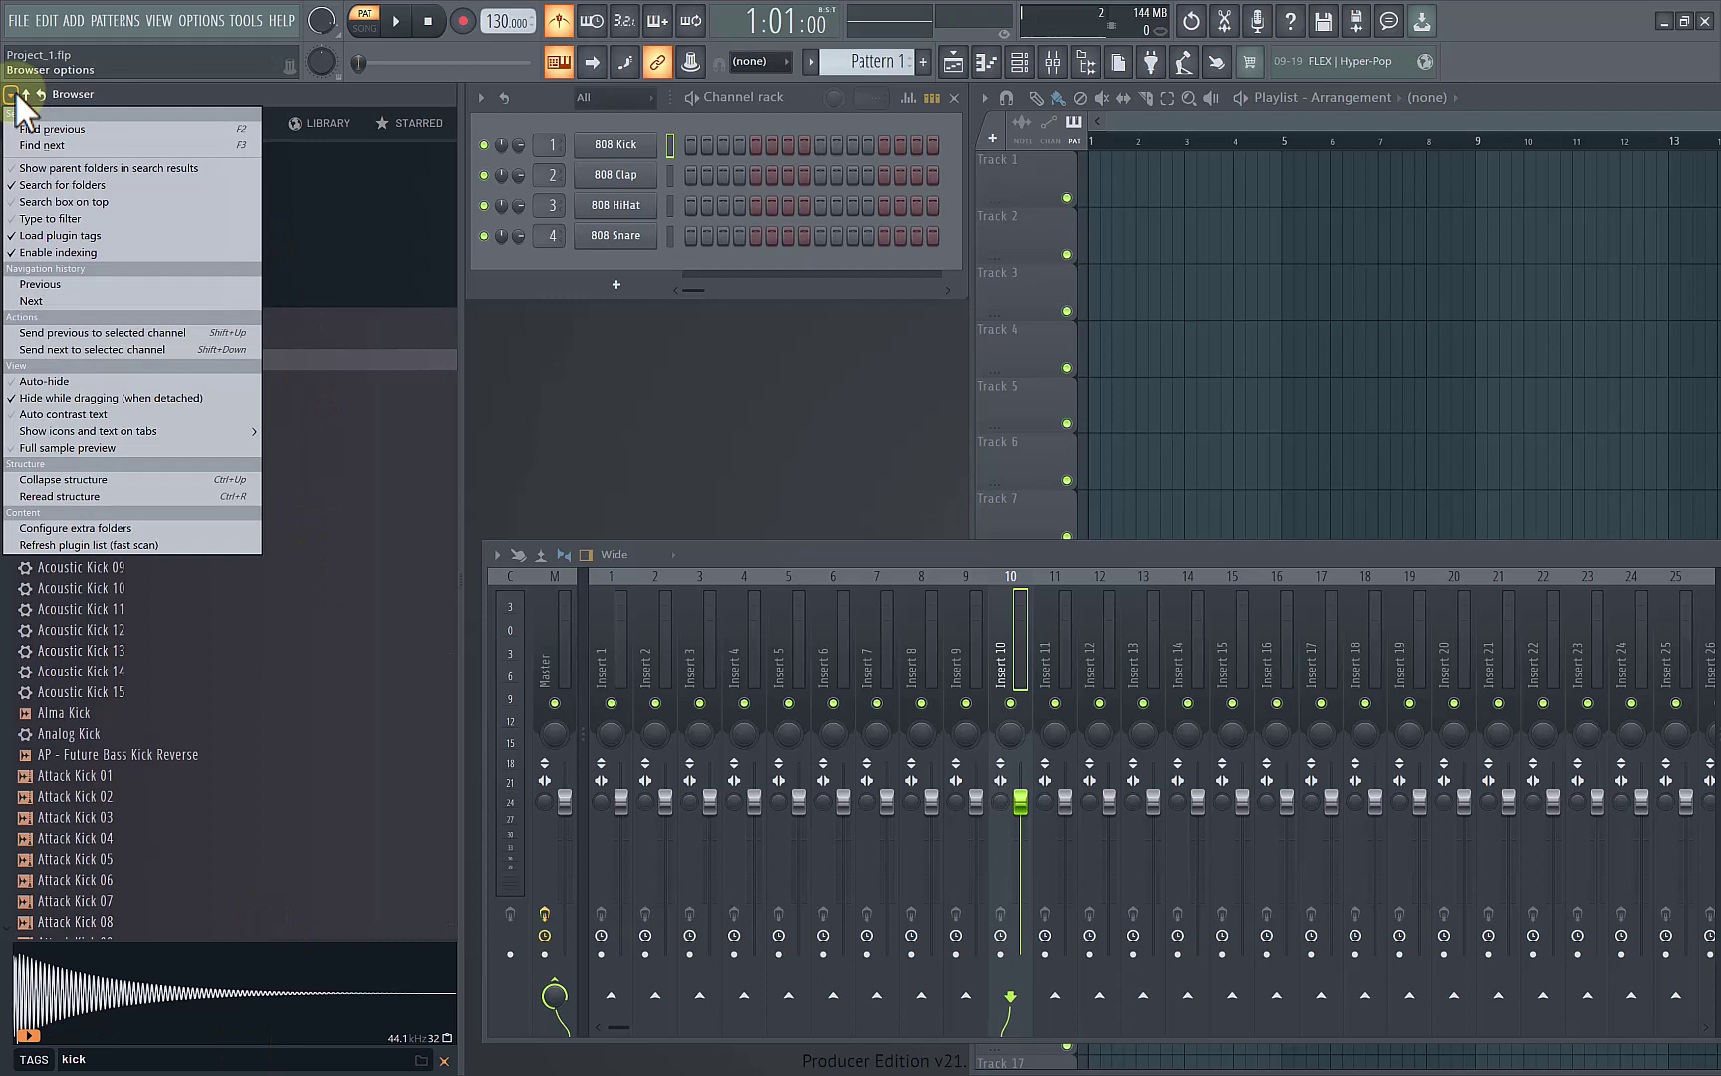
left_click(148, 201)
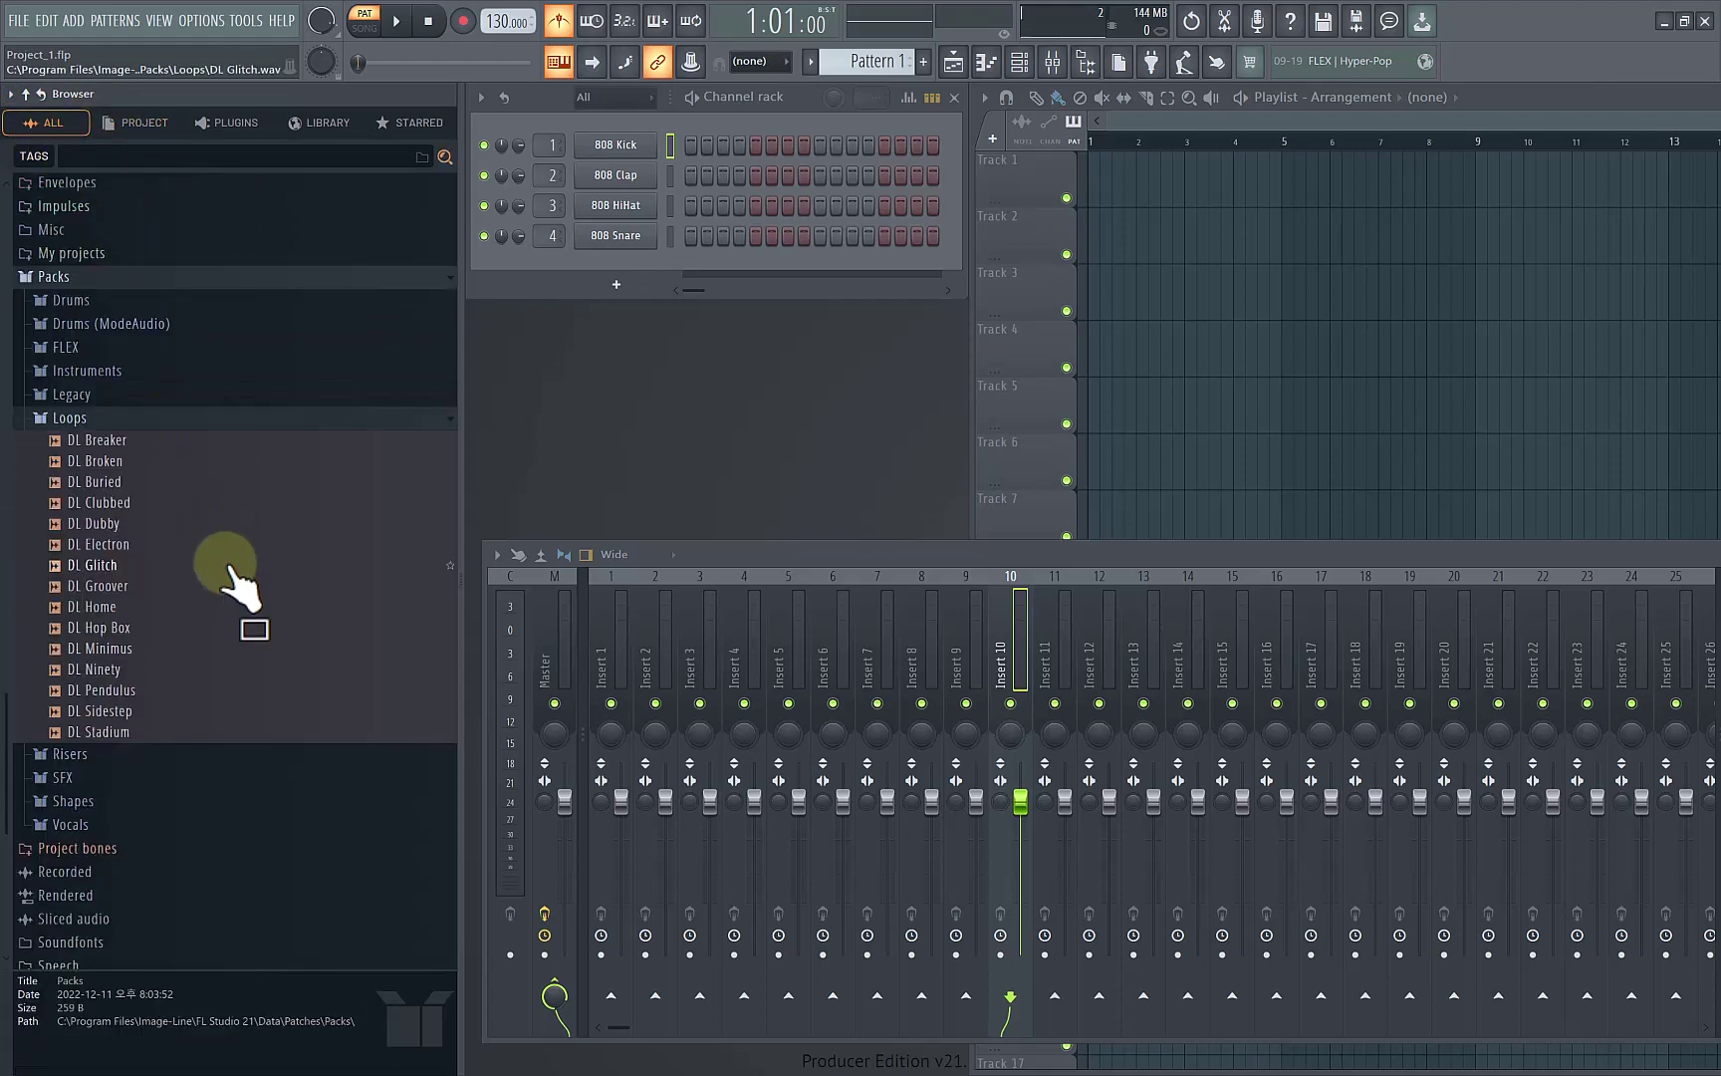
Step: Expand Drums (ModeAudio), search for "kick" across the whole browser and again within that folder only, clearing each search
left_click(119, 324)
left_click(253, 157)
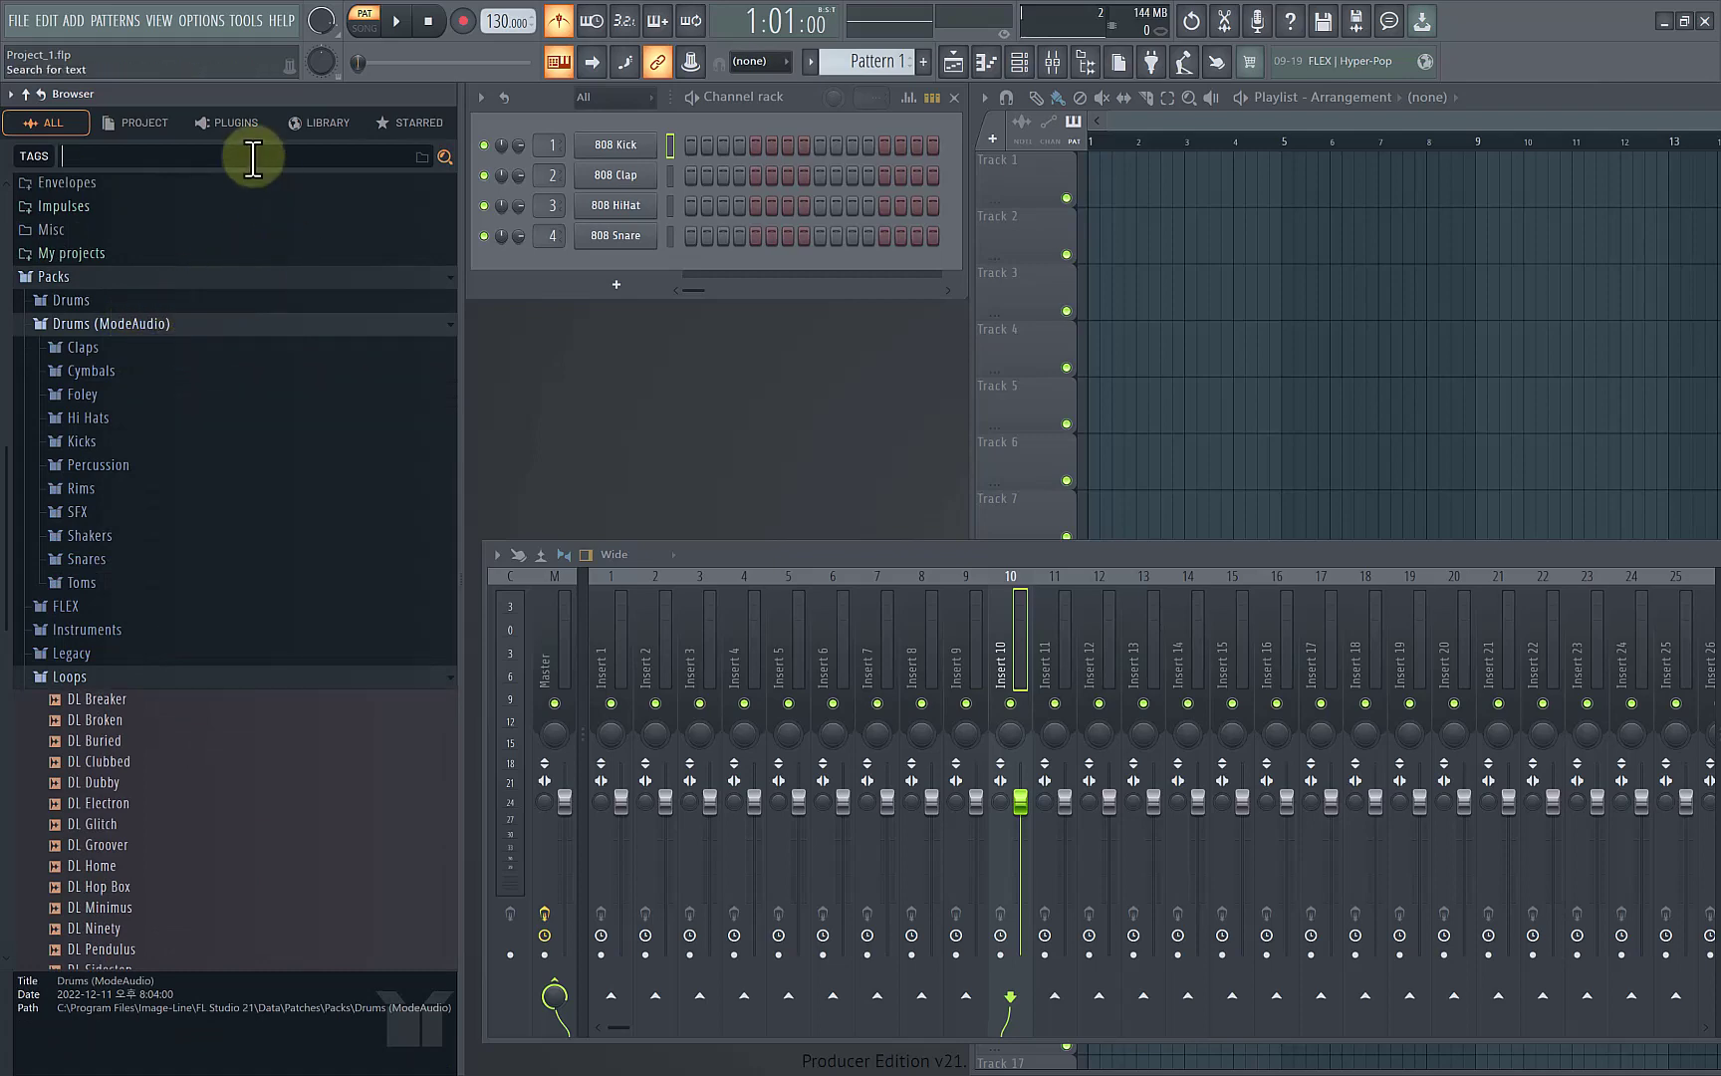
type("kick")
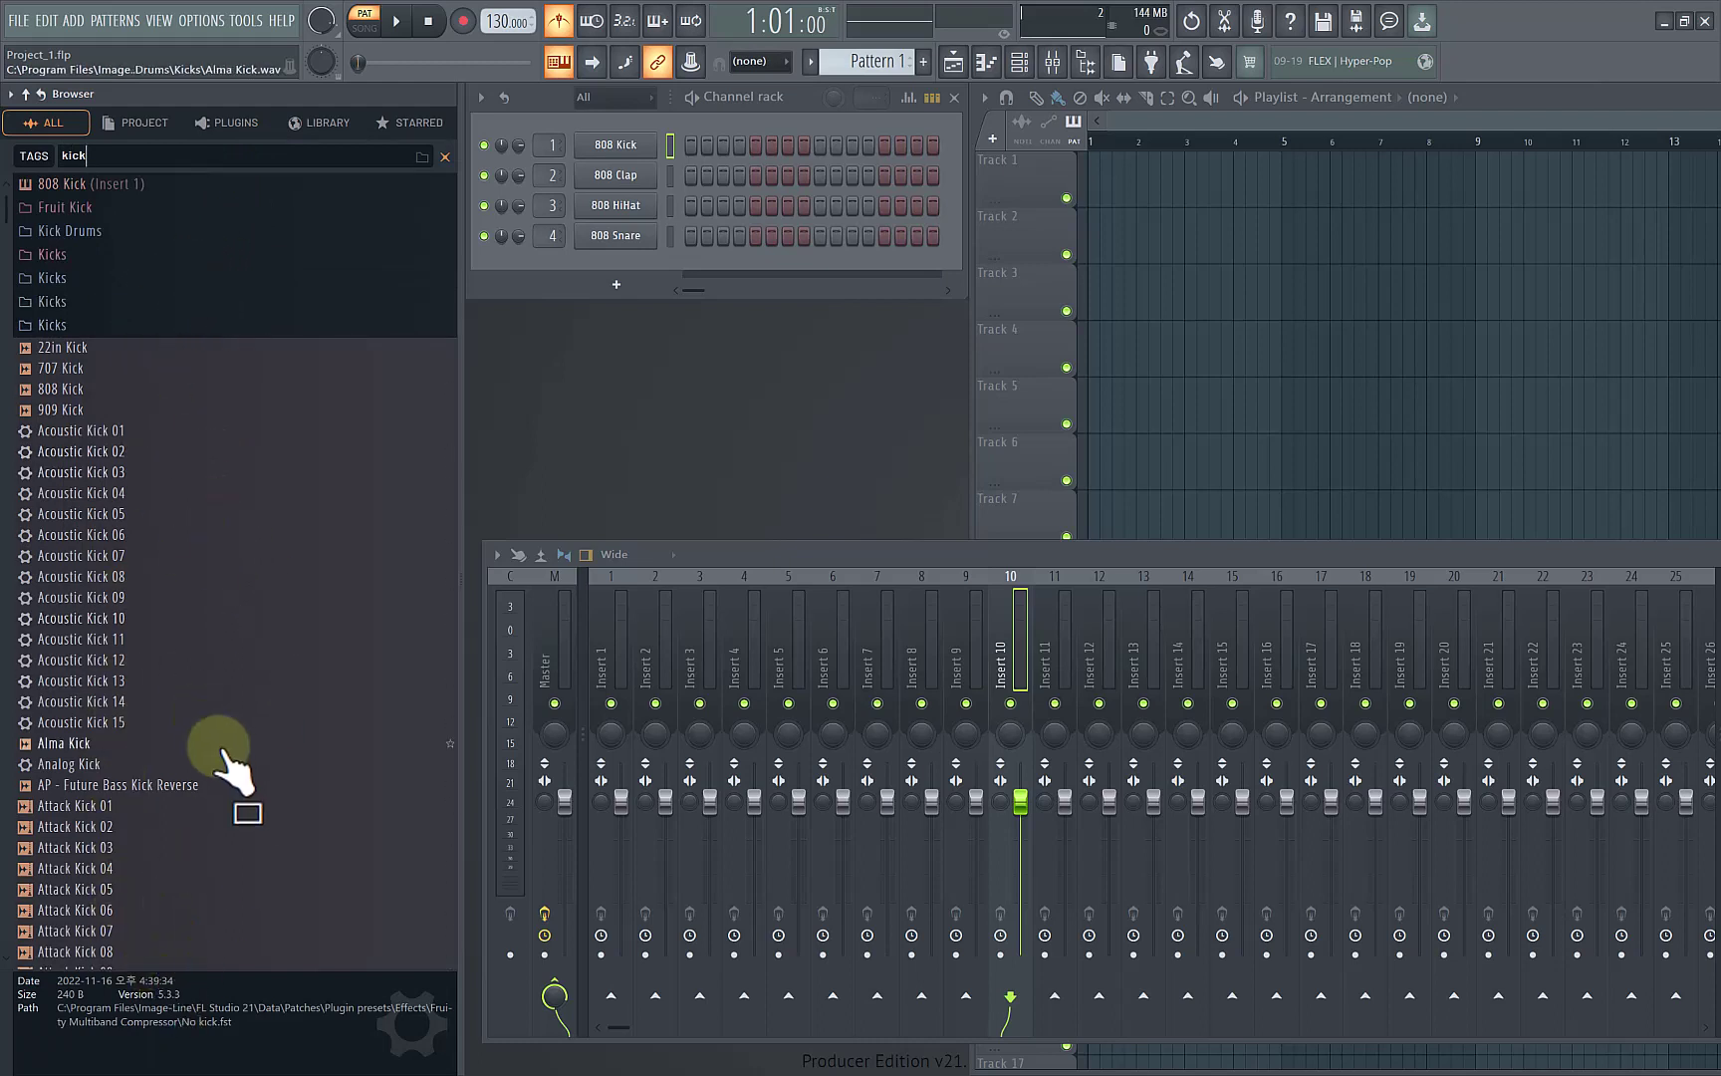
left_click(445, 156)
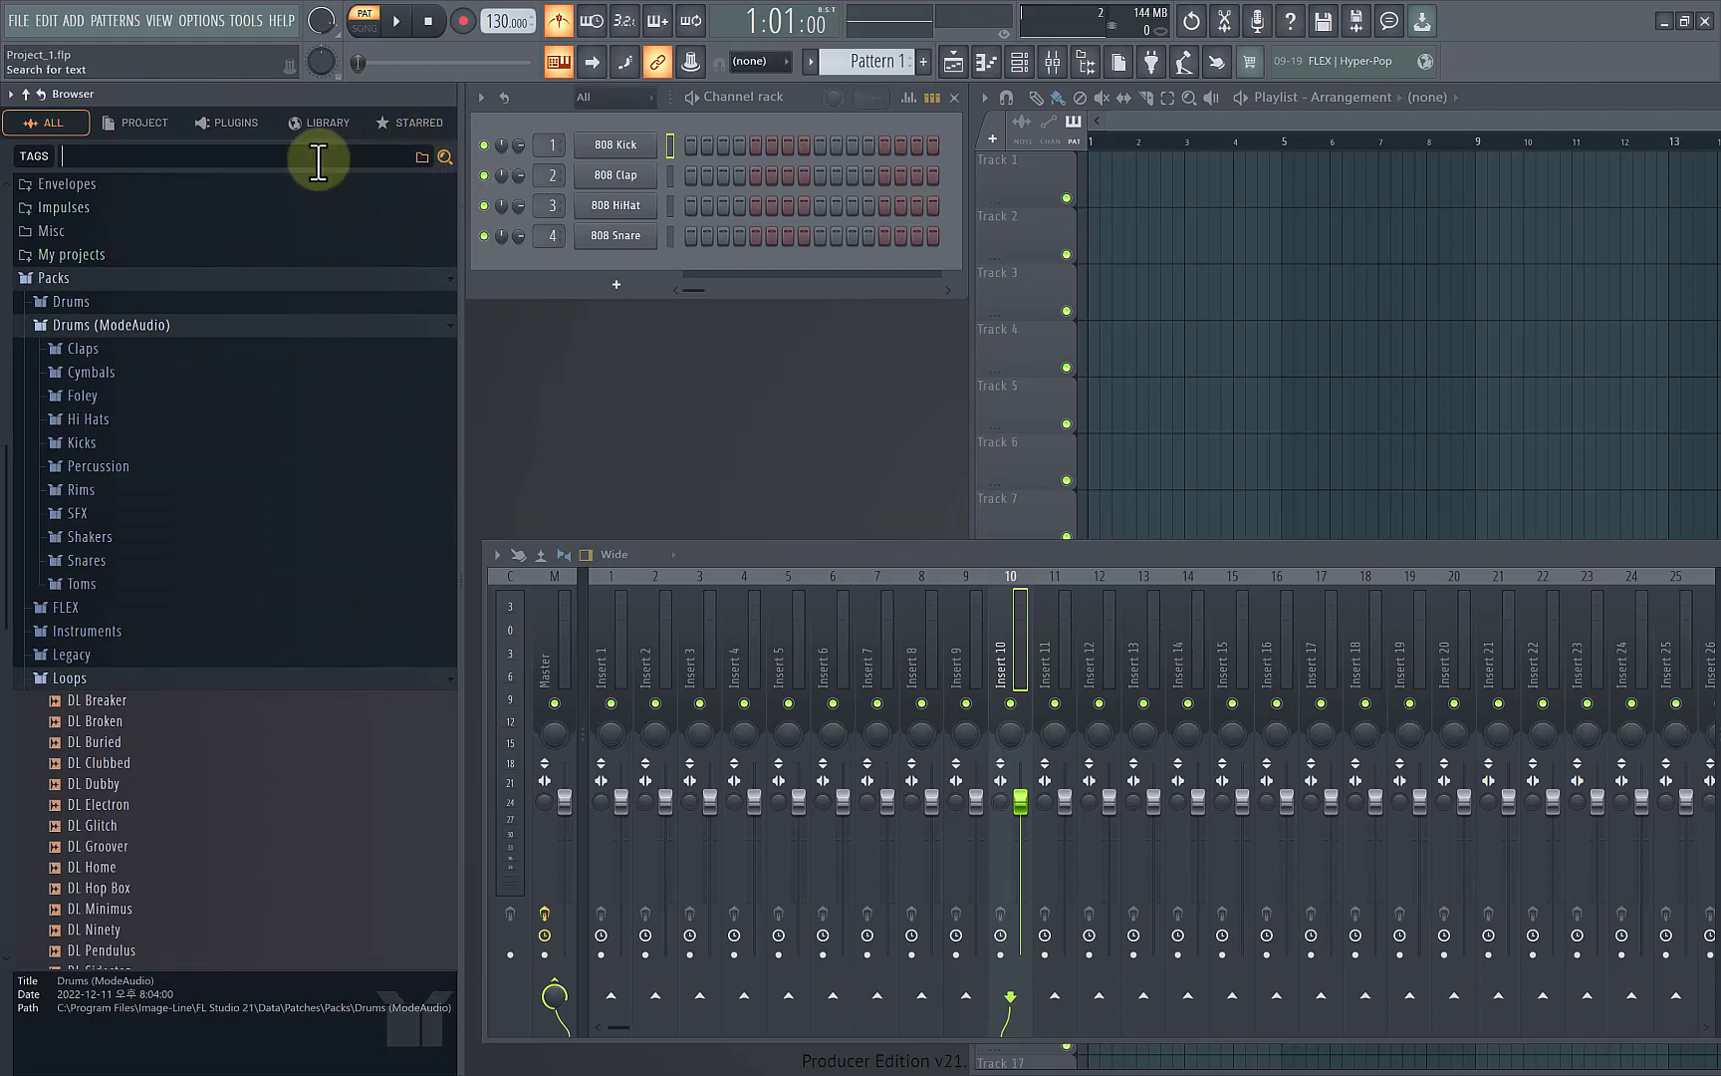
type("kick")
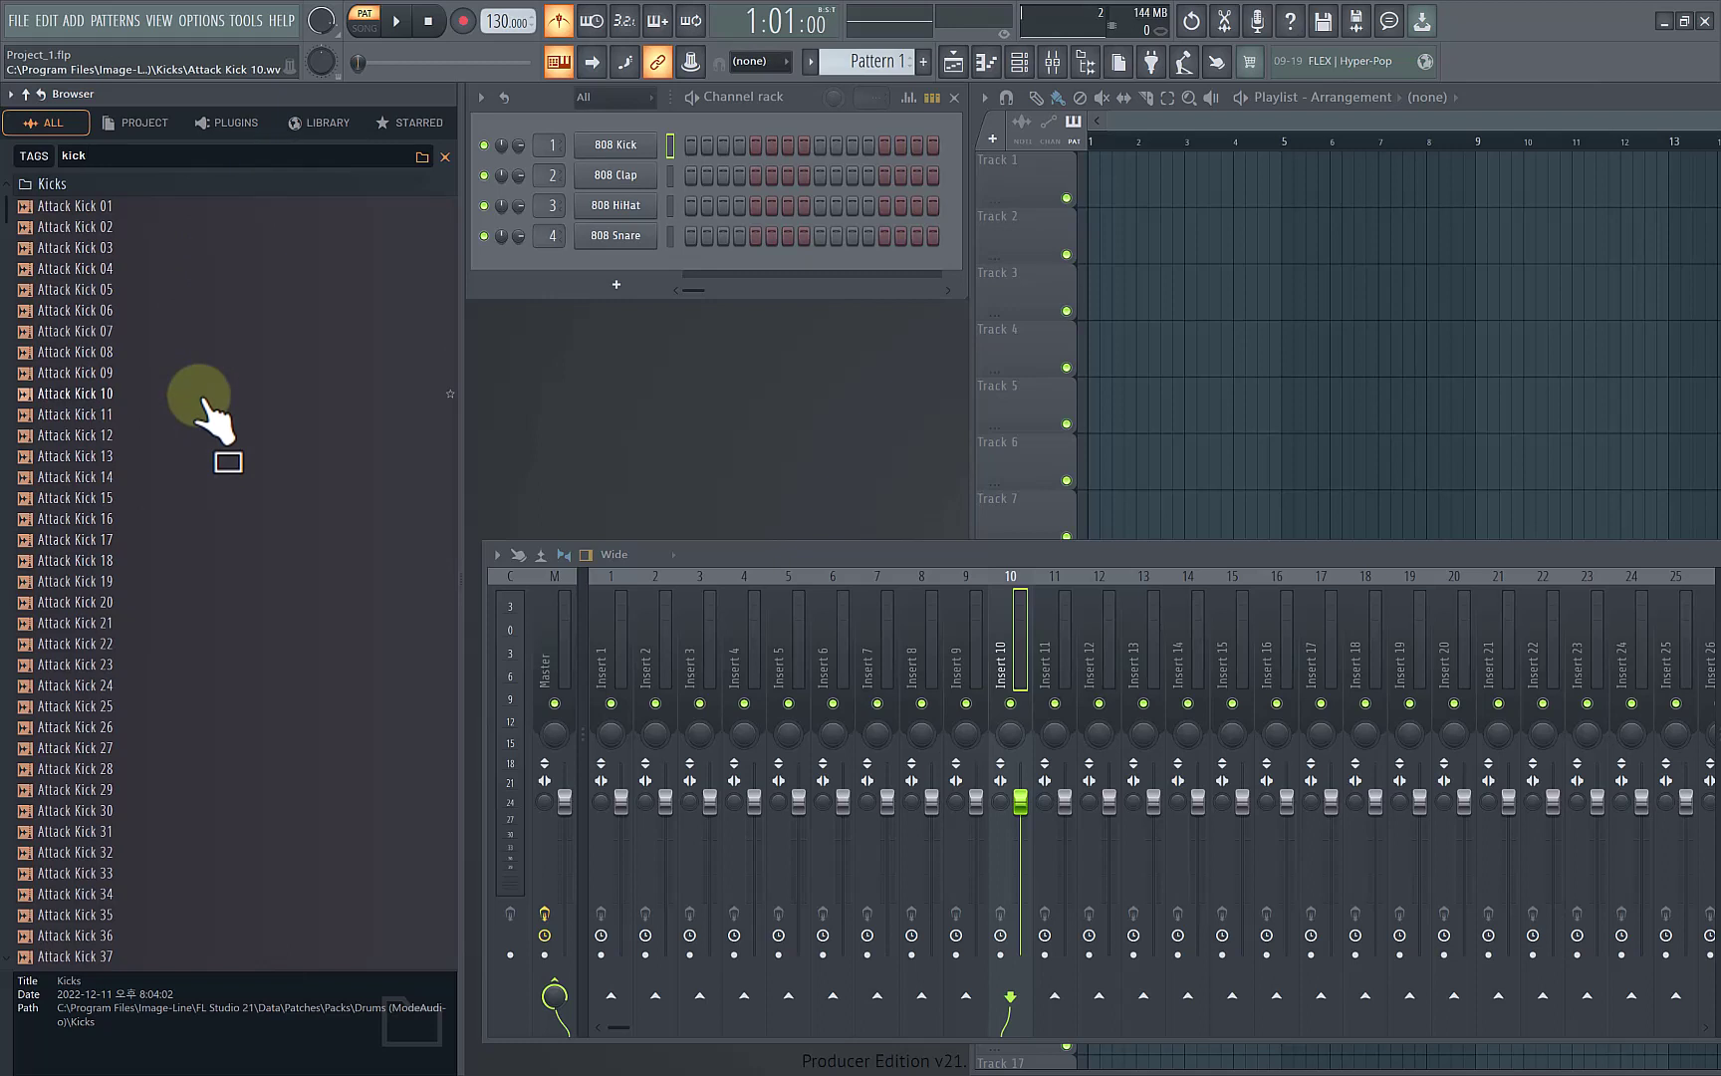
left_click(445, 156)
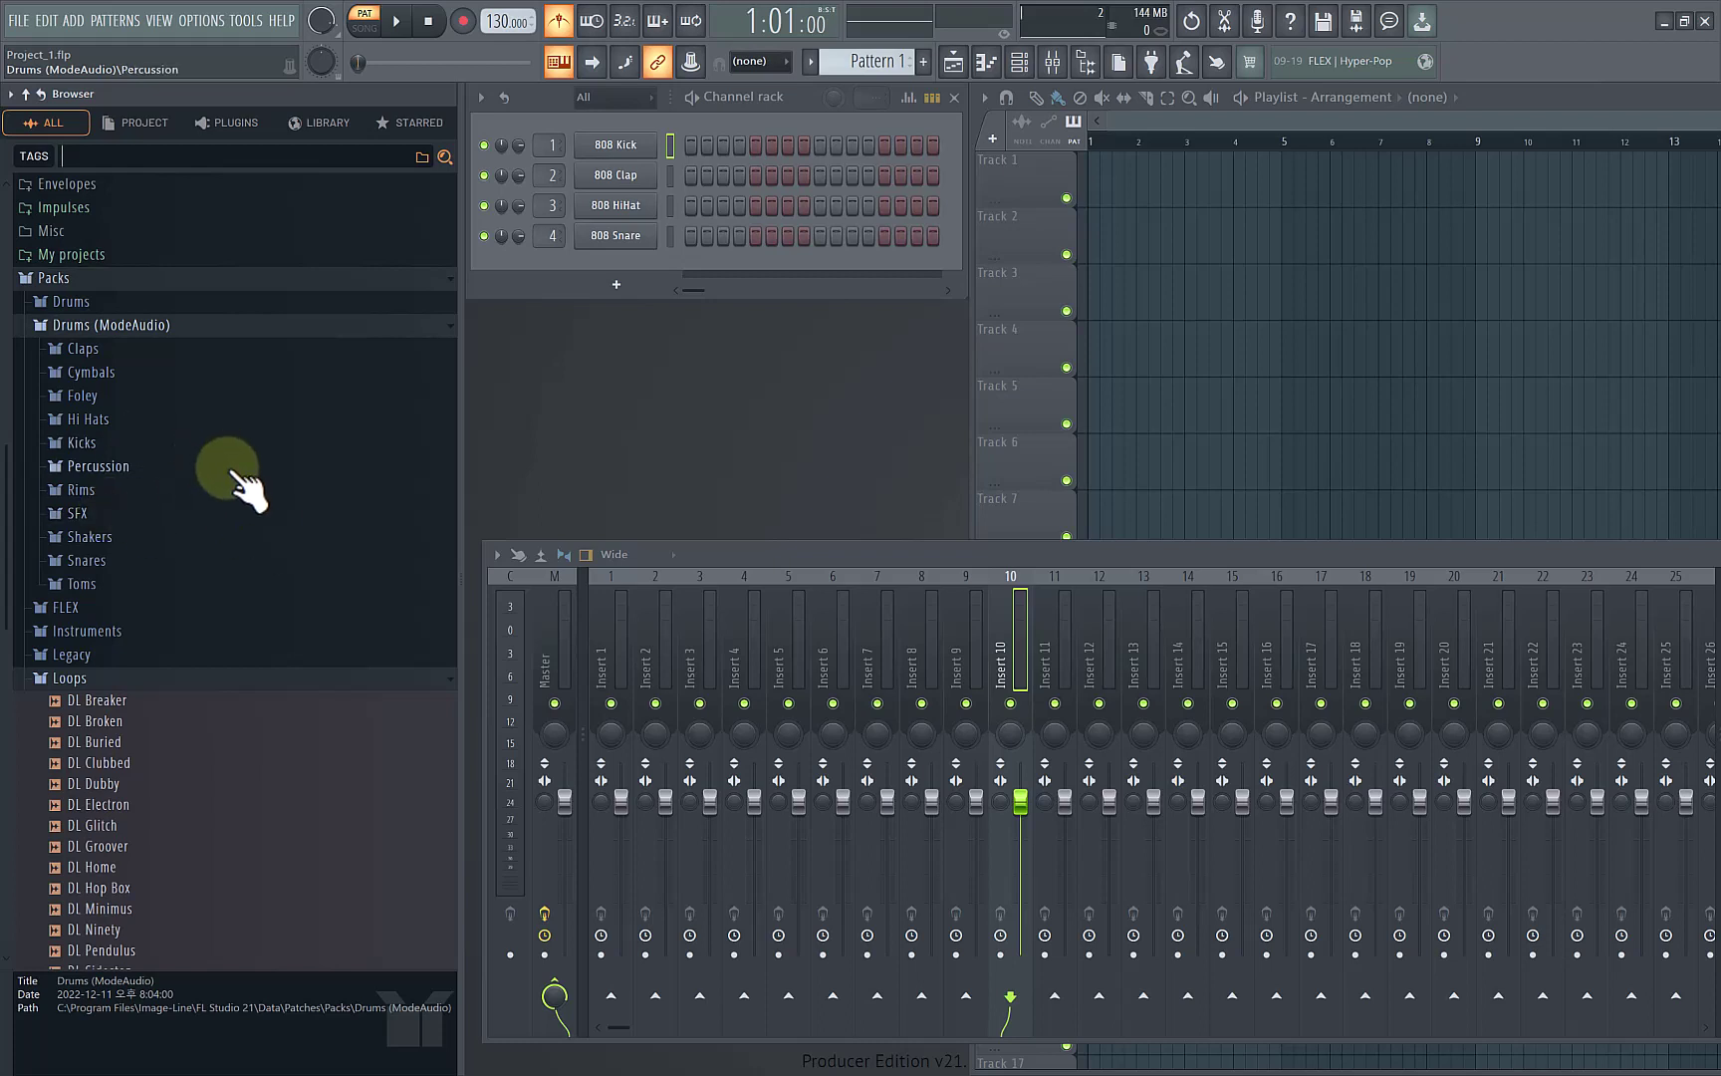
Step: Star Attack Kick 11 and Attack Kick 21 in the Drums (ModeAudio) Kicks folder, and check the list of starred items
left_click(182, 442)
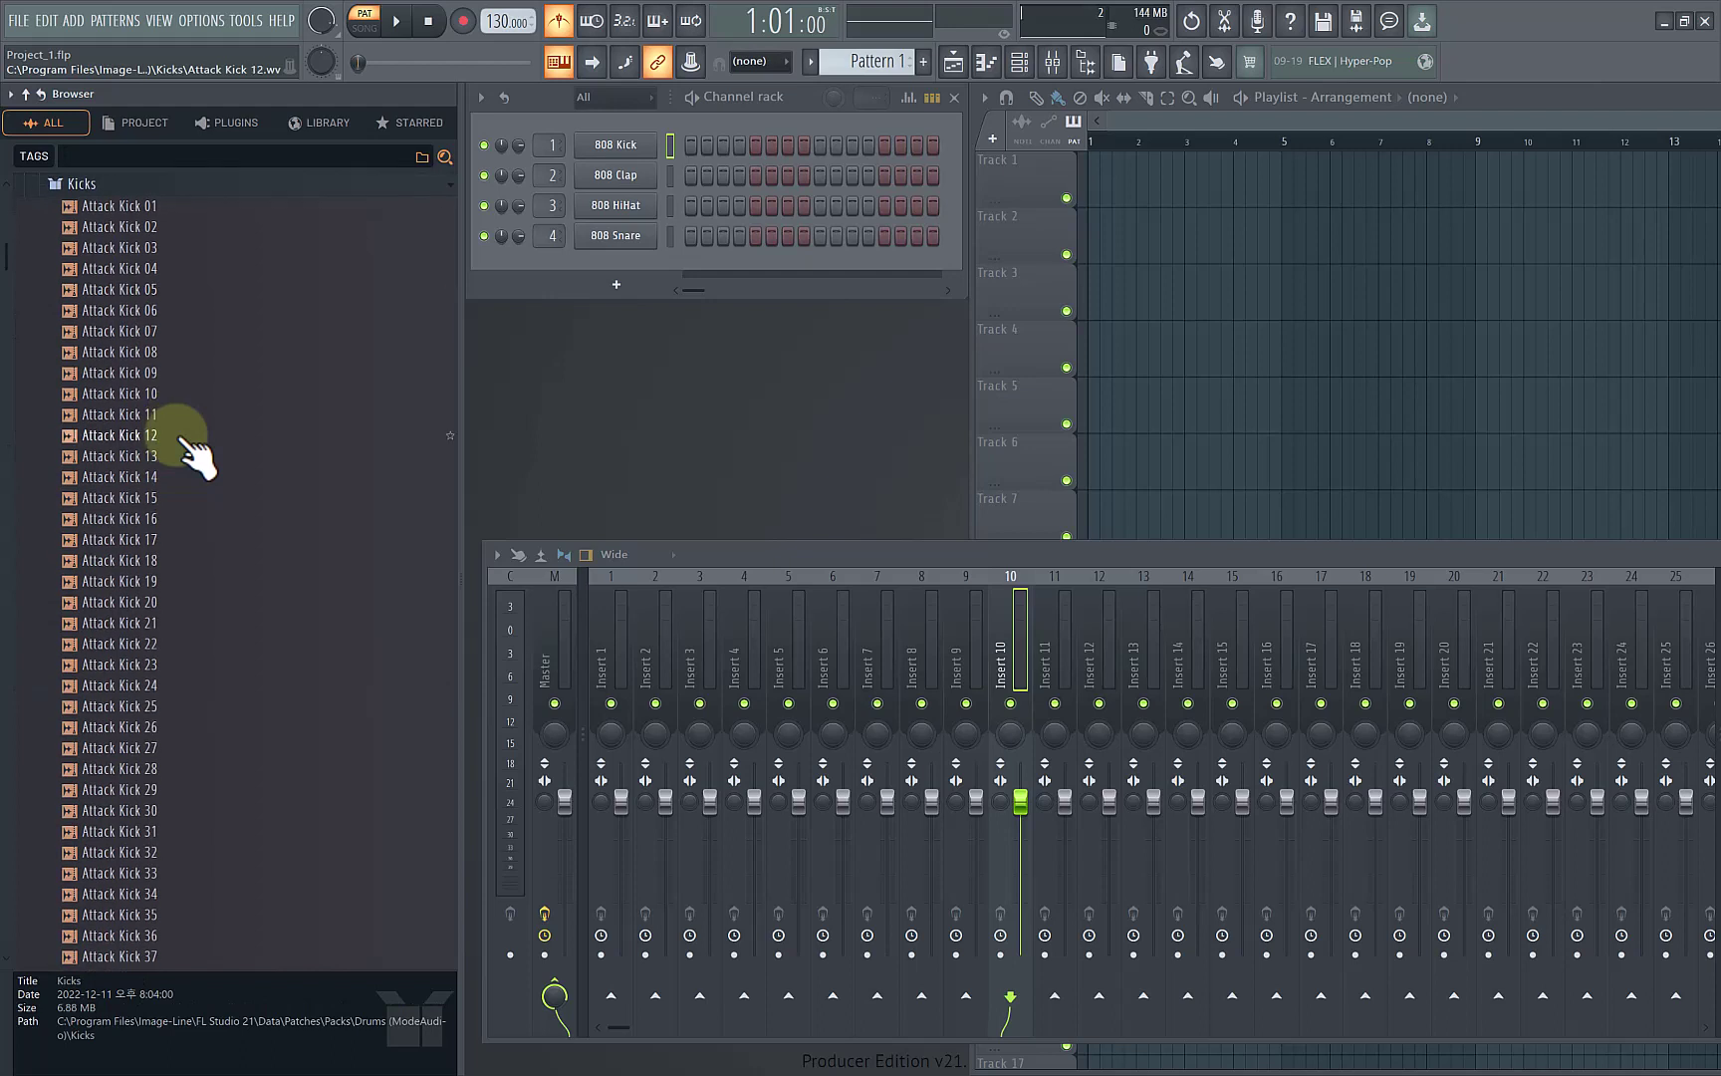
left_click_drag(179, 439, 453, 412)
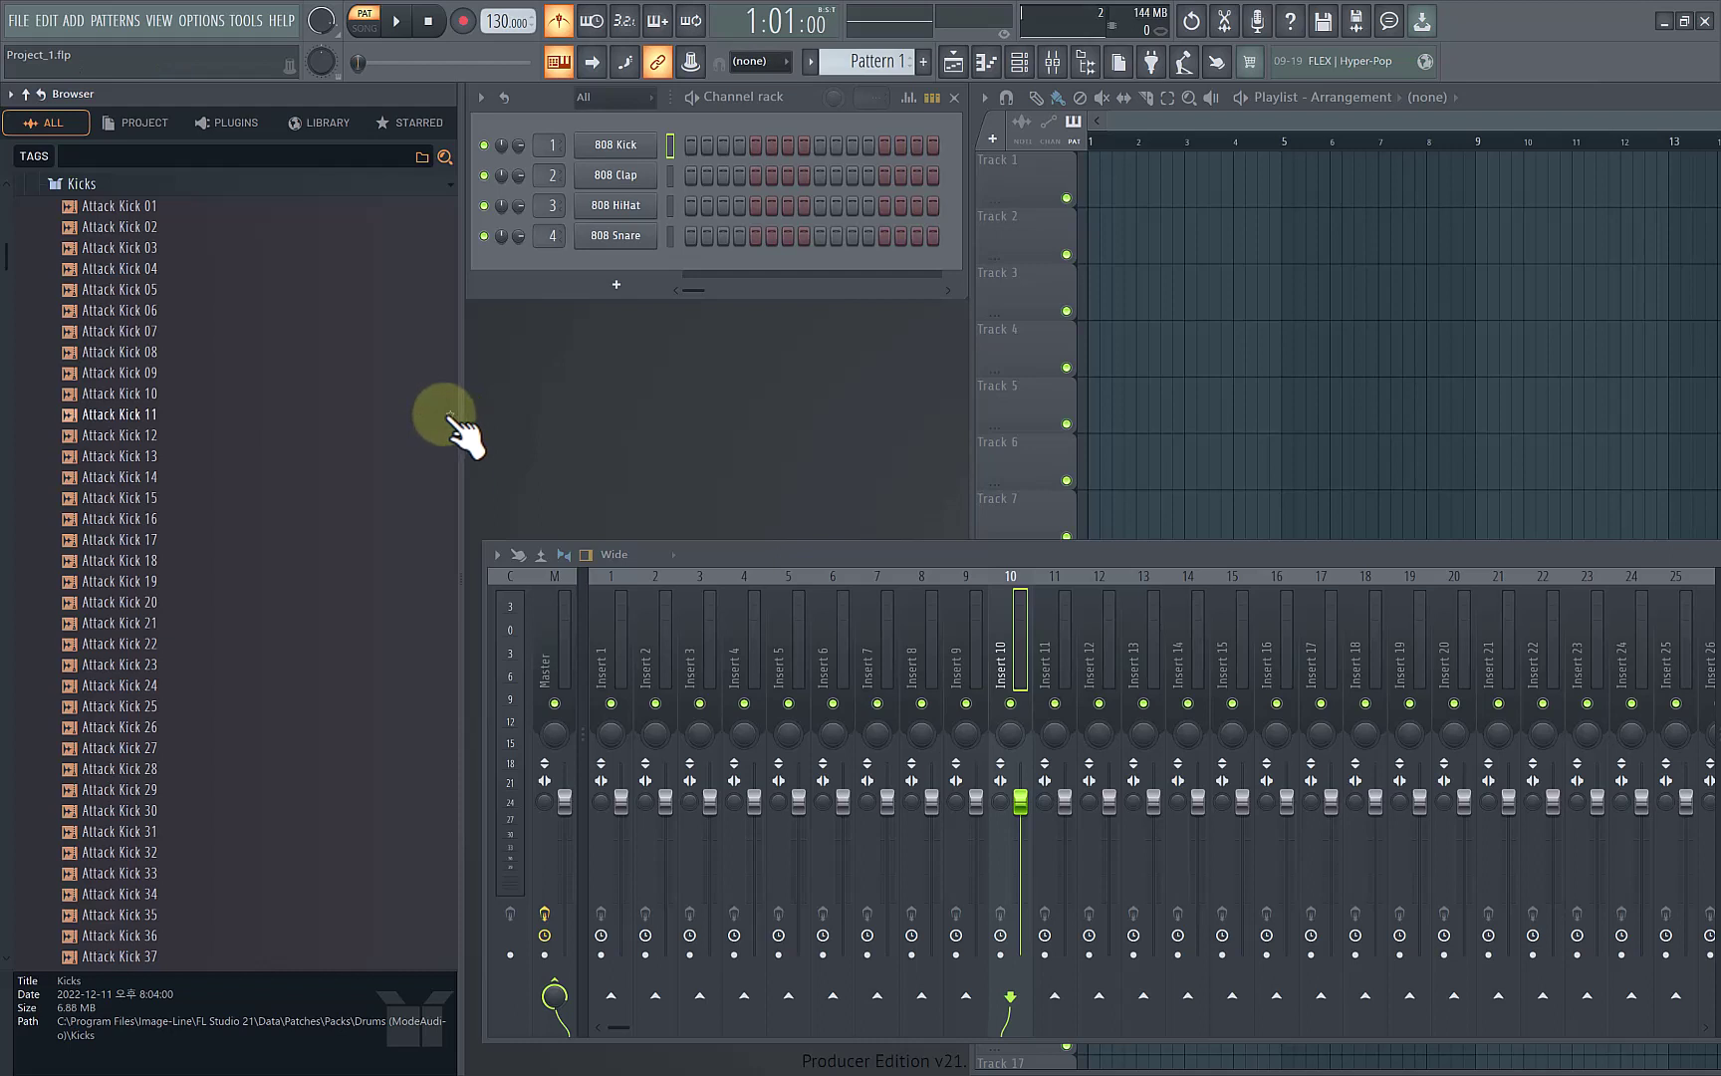
left_click(452, 414)
left_click_drag(453, 415, 129, 624)
left_click(126, 623)
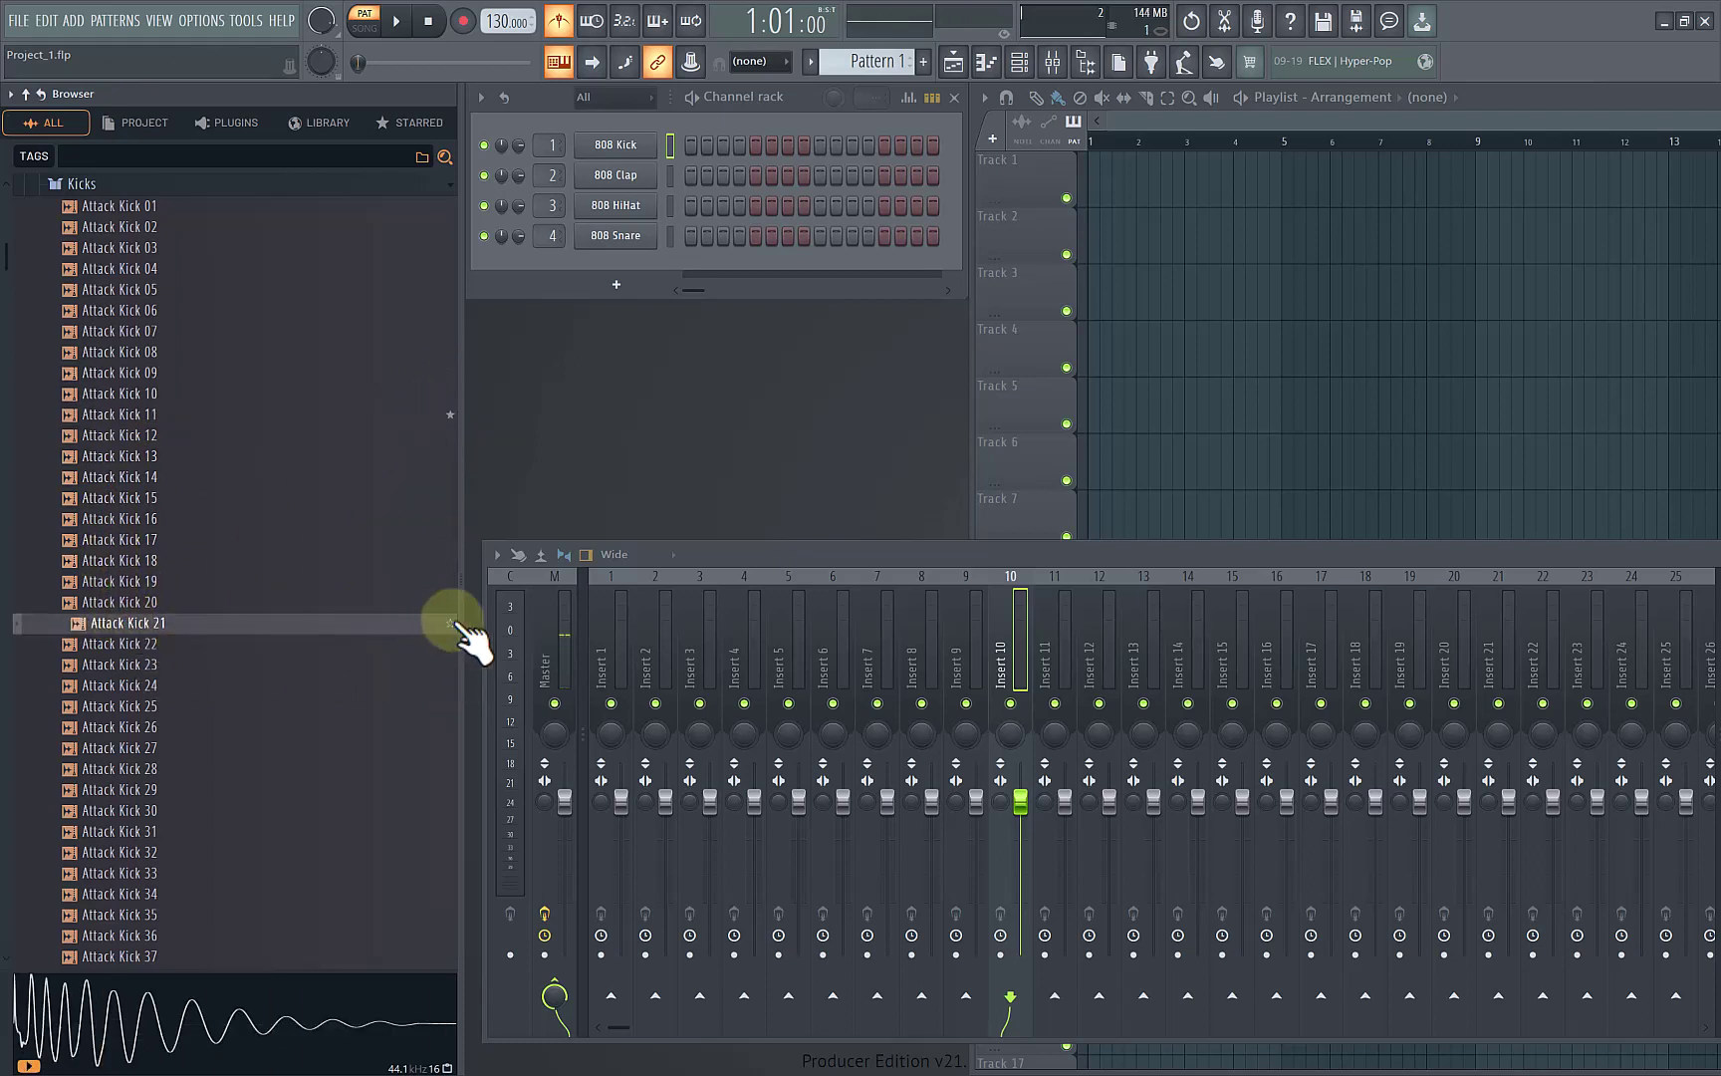
left_click_drag(454, 626, 99, 140)
left_click(407, 125)
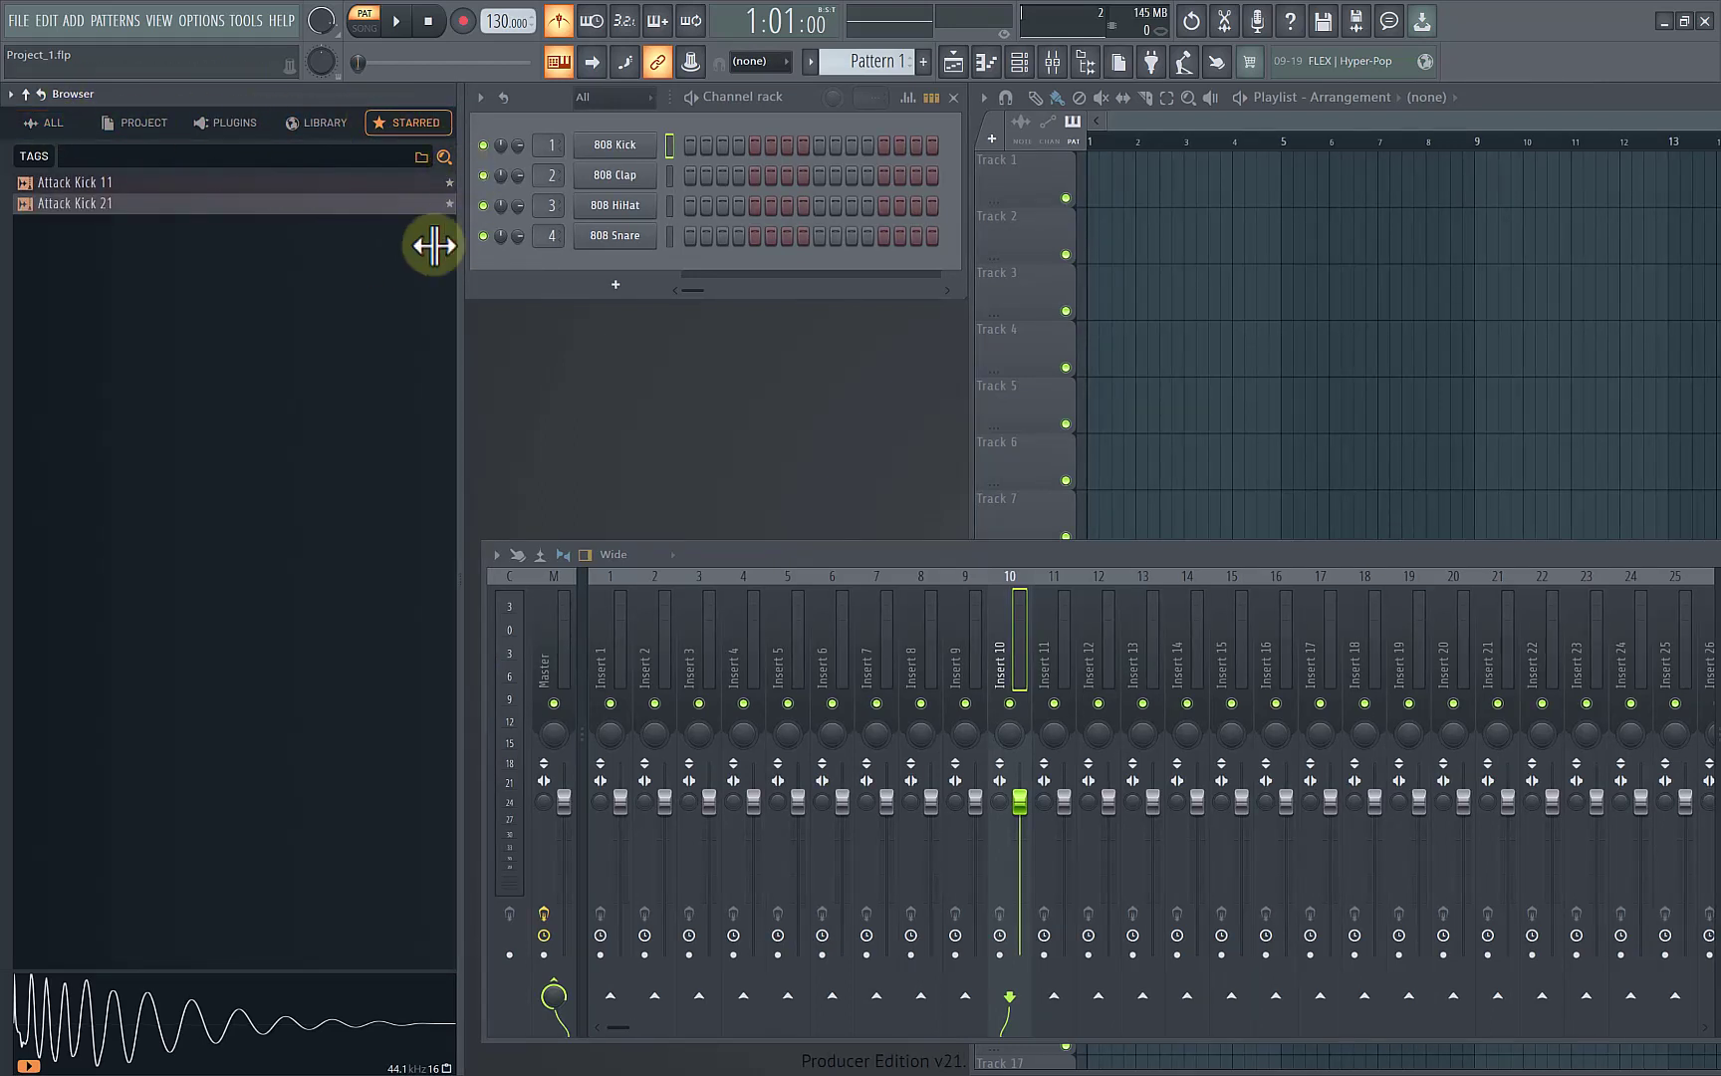
left_click(51, 124)
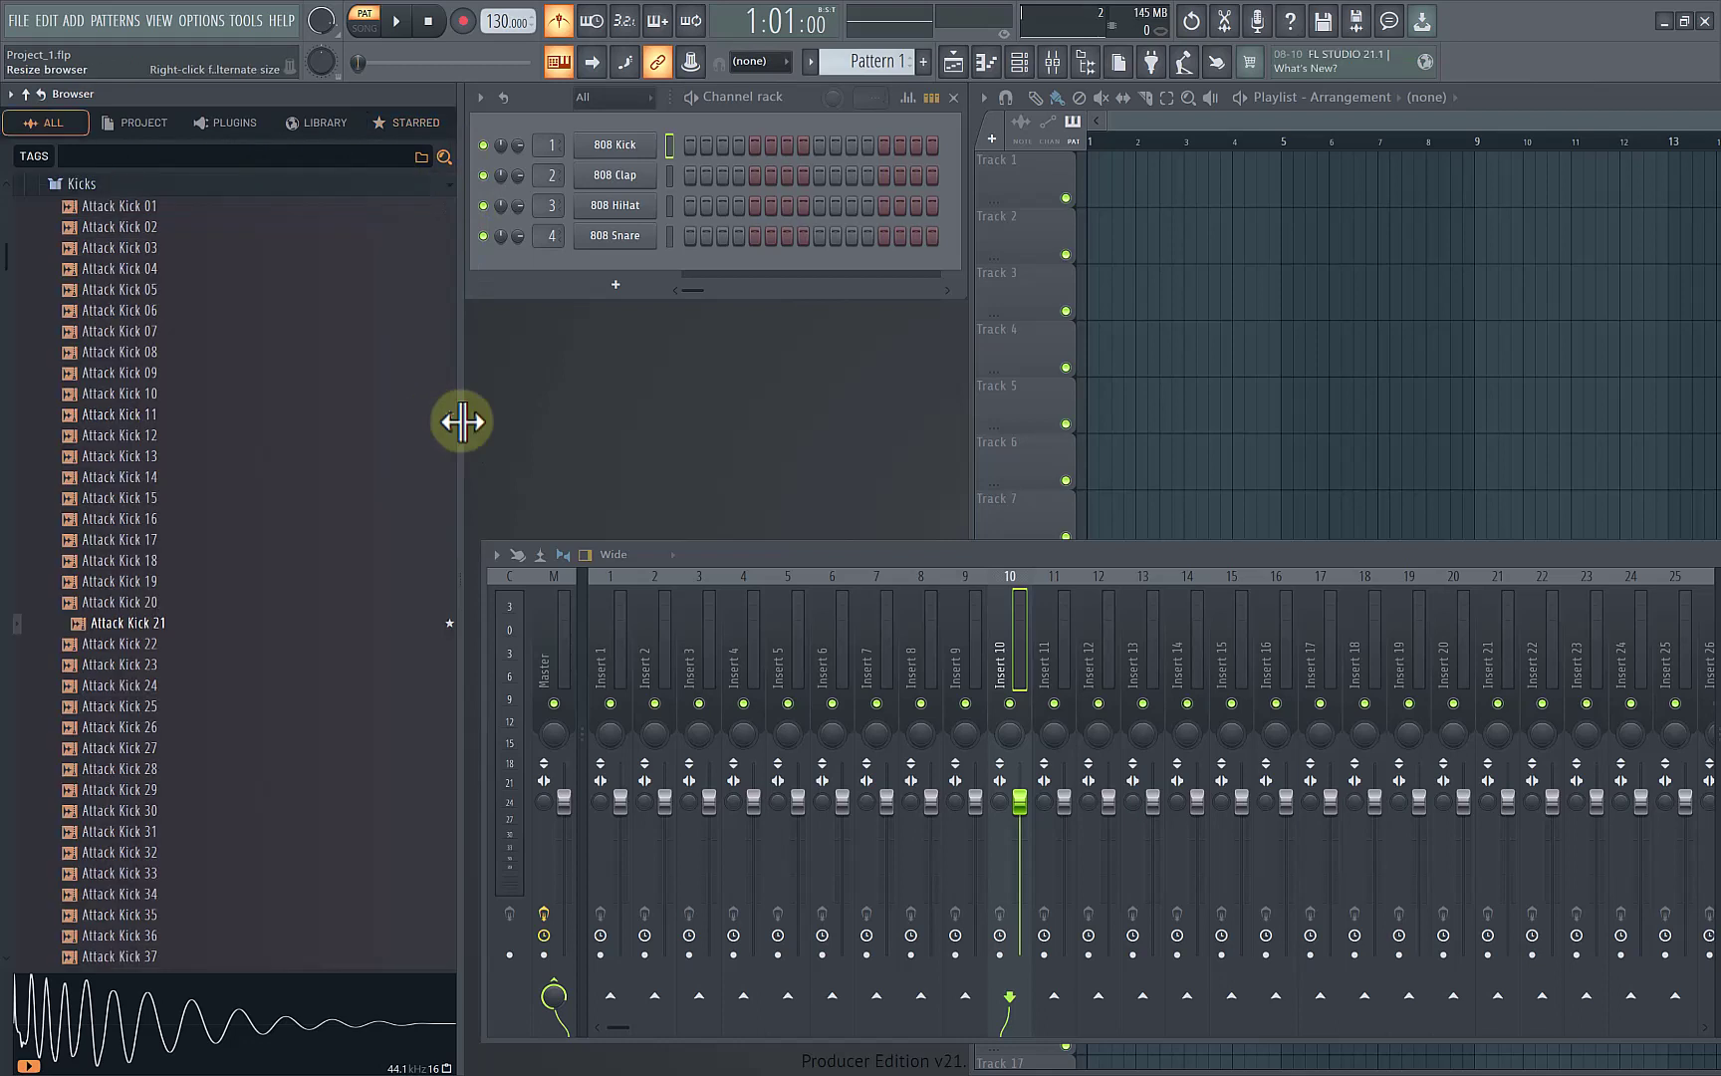
Step: Remove the stars from Attack Kick 11 and Attack Kick 21 in the full browser list
left_click(450, 415)
left_click(449, 623)
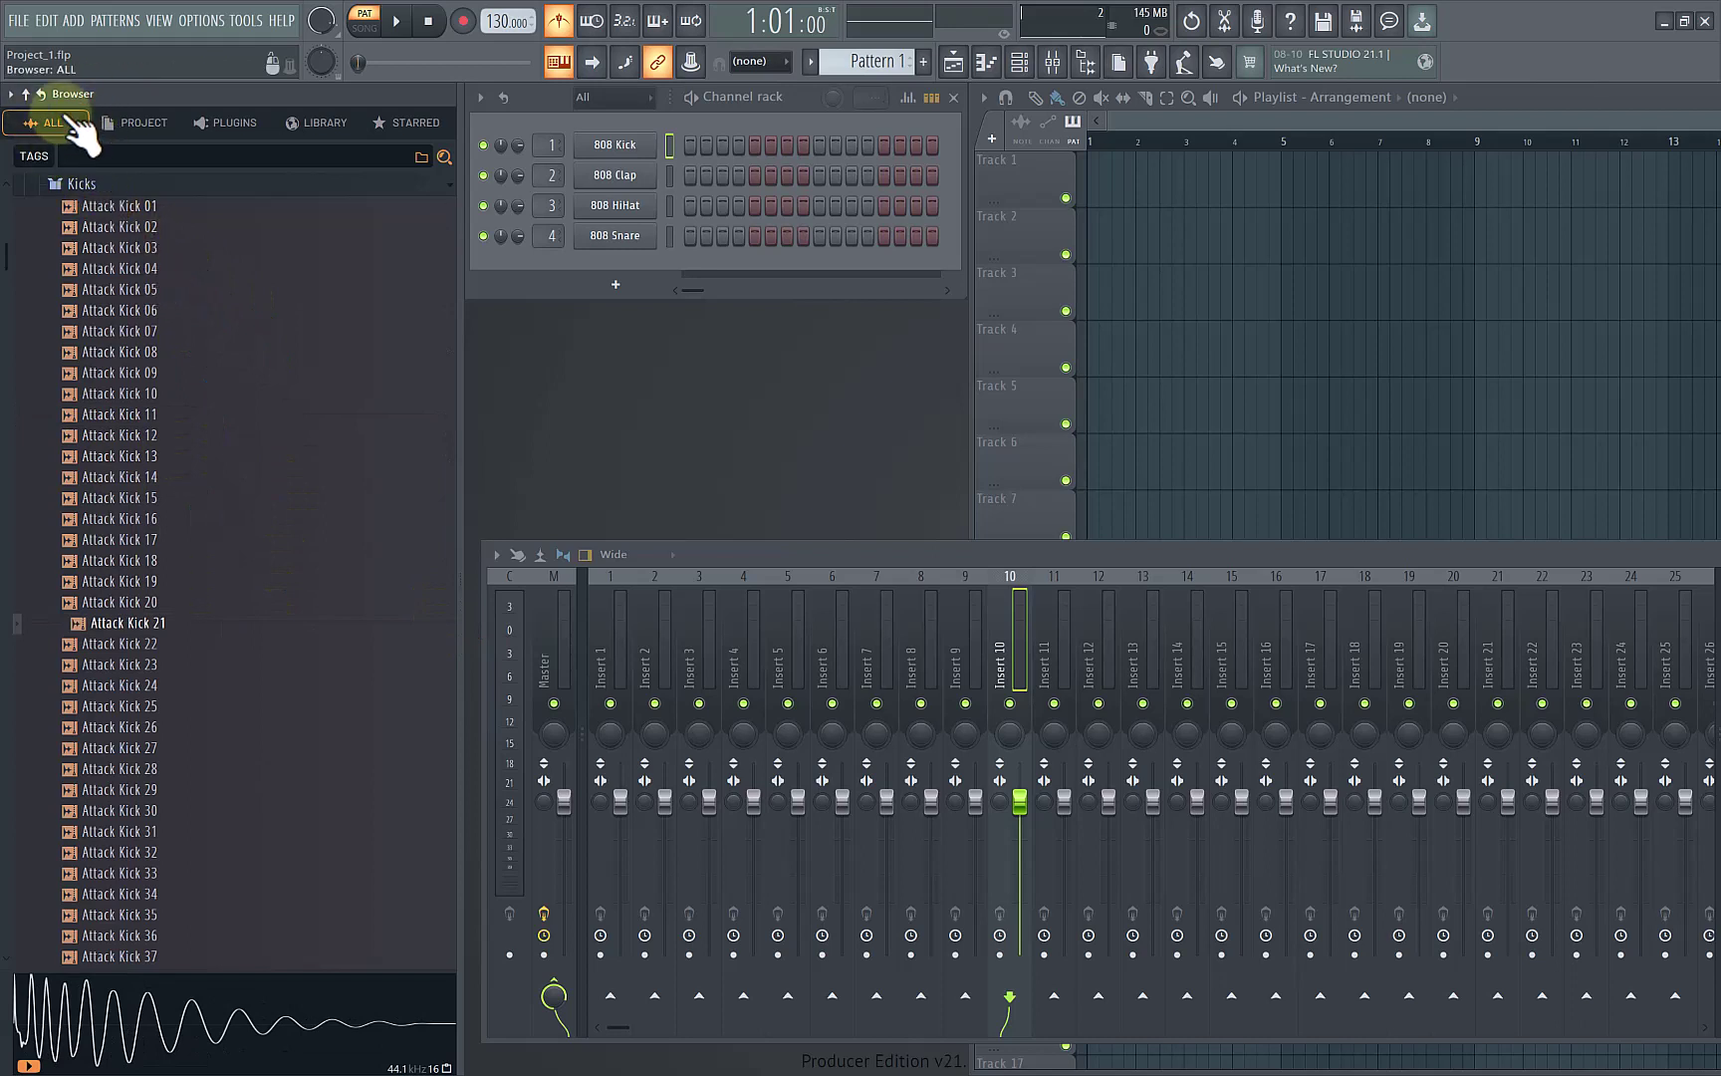
scroll(214, 319, "up", 6)
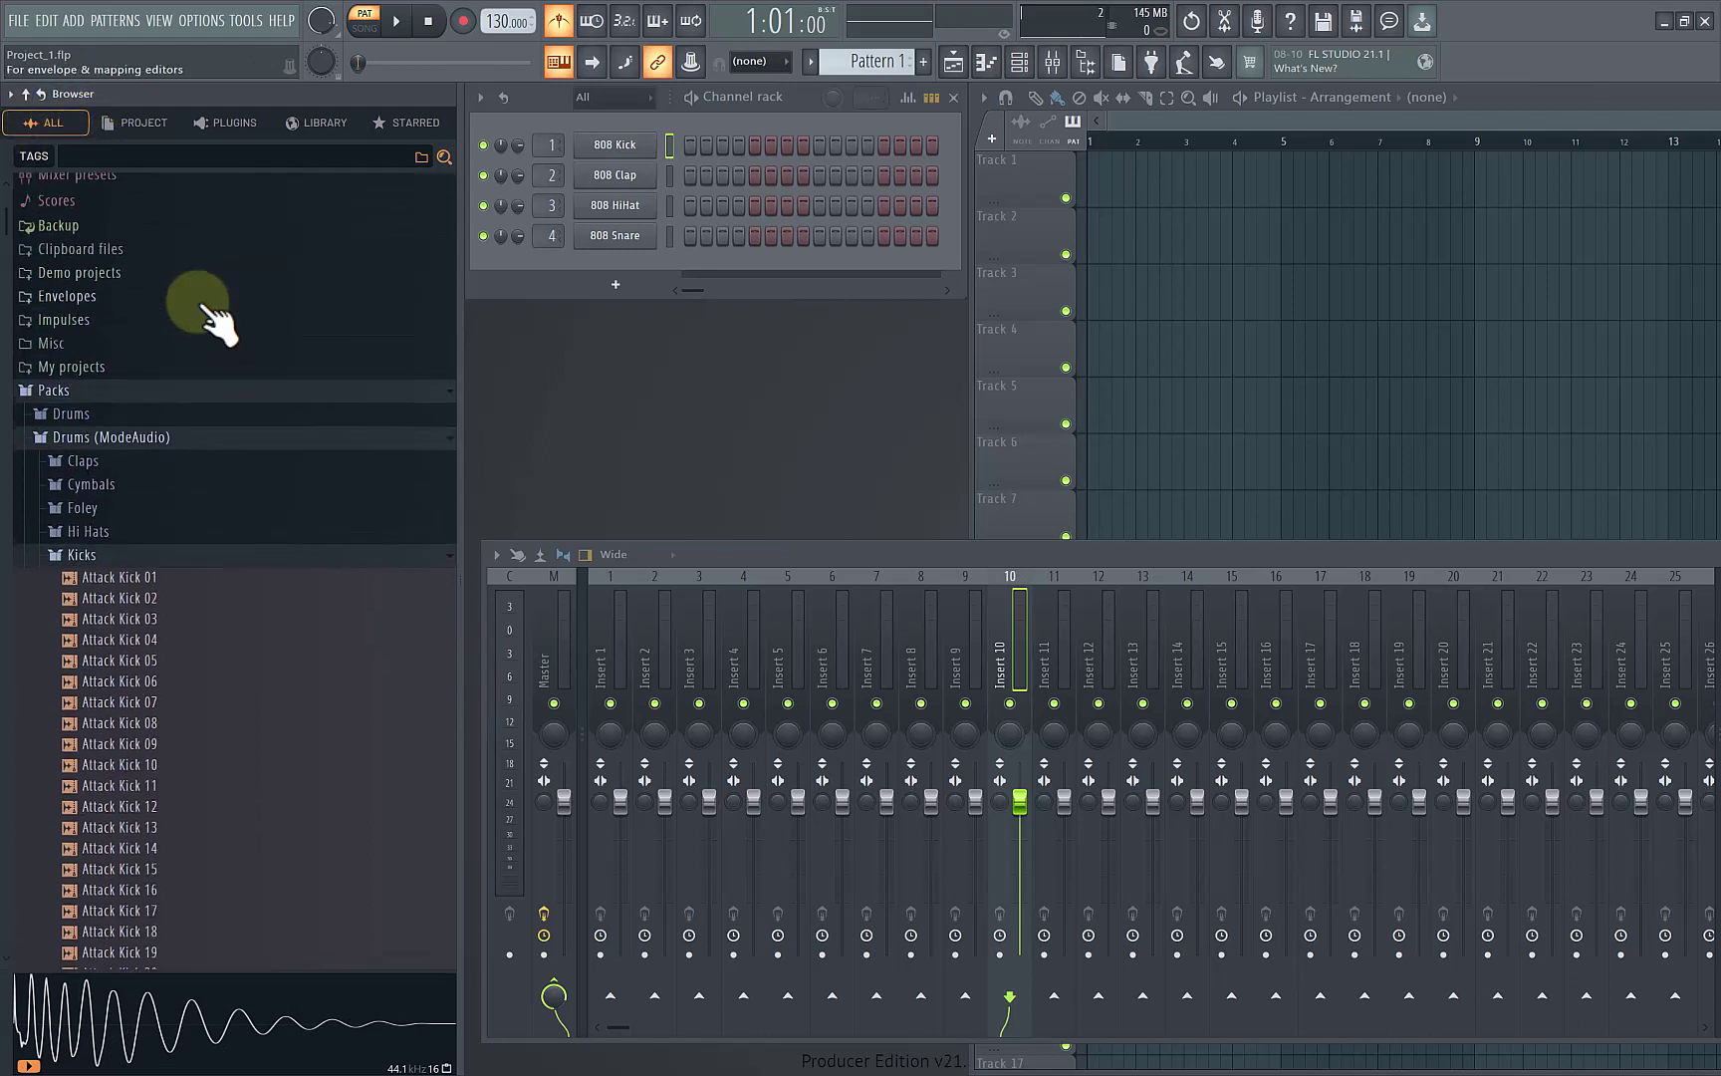
Step: Look through the browser's Project, Plugins and Library categories, including the content packs offered in the library
left_click(122, 559)
left_click(147, 123)
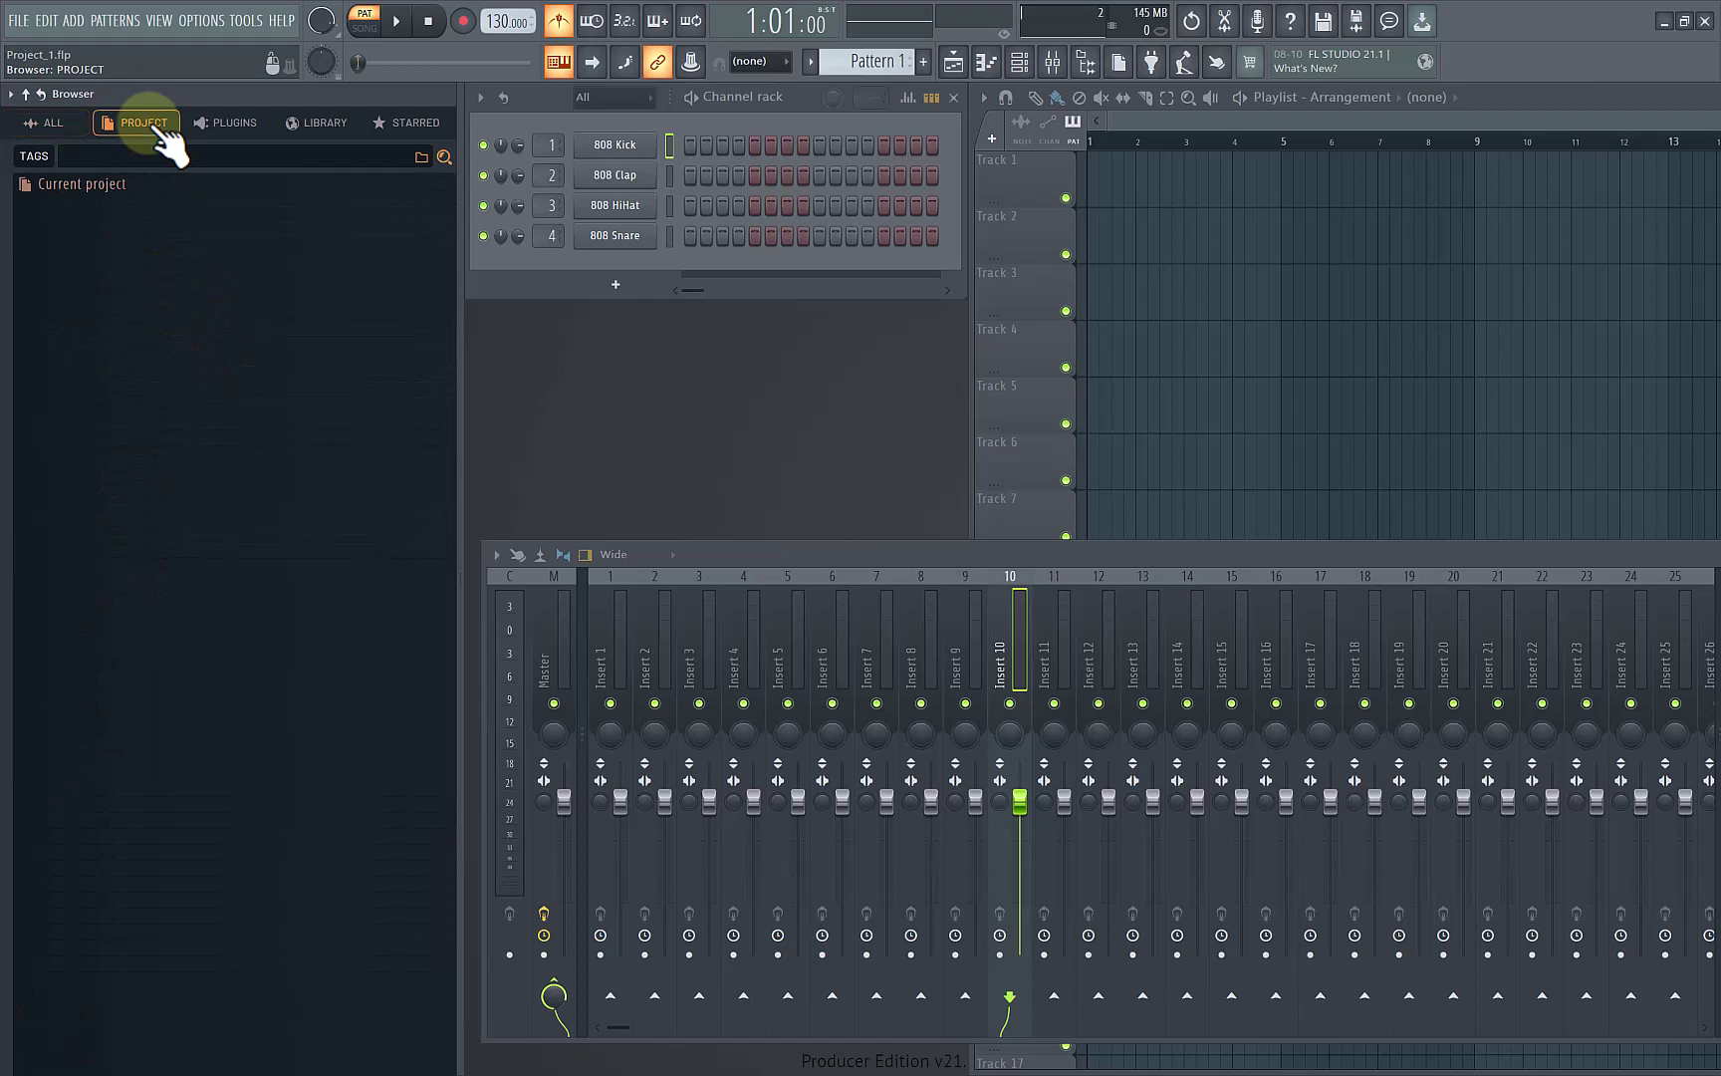
left_click(251, 122)
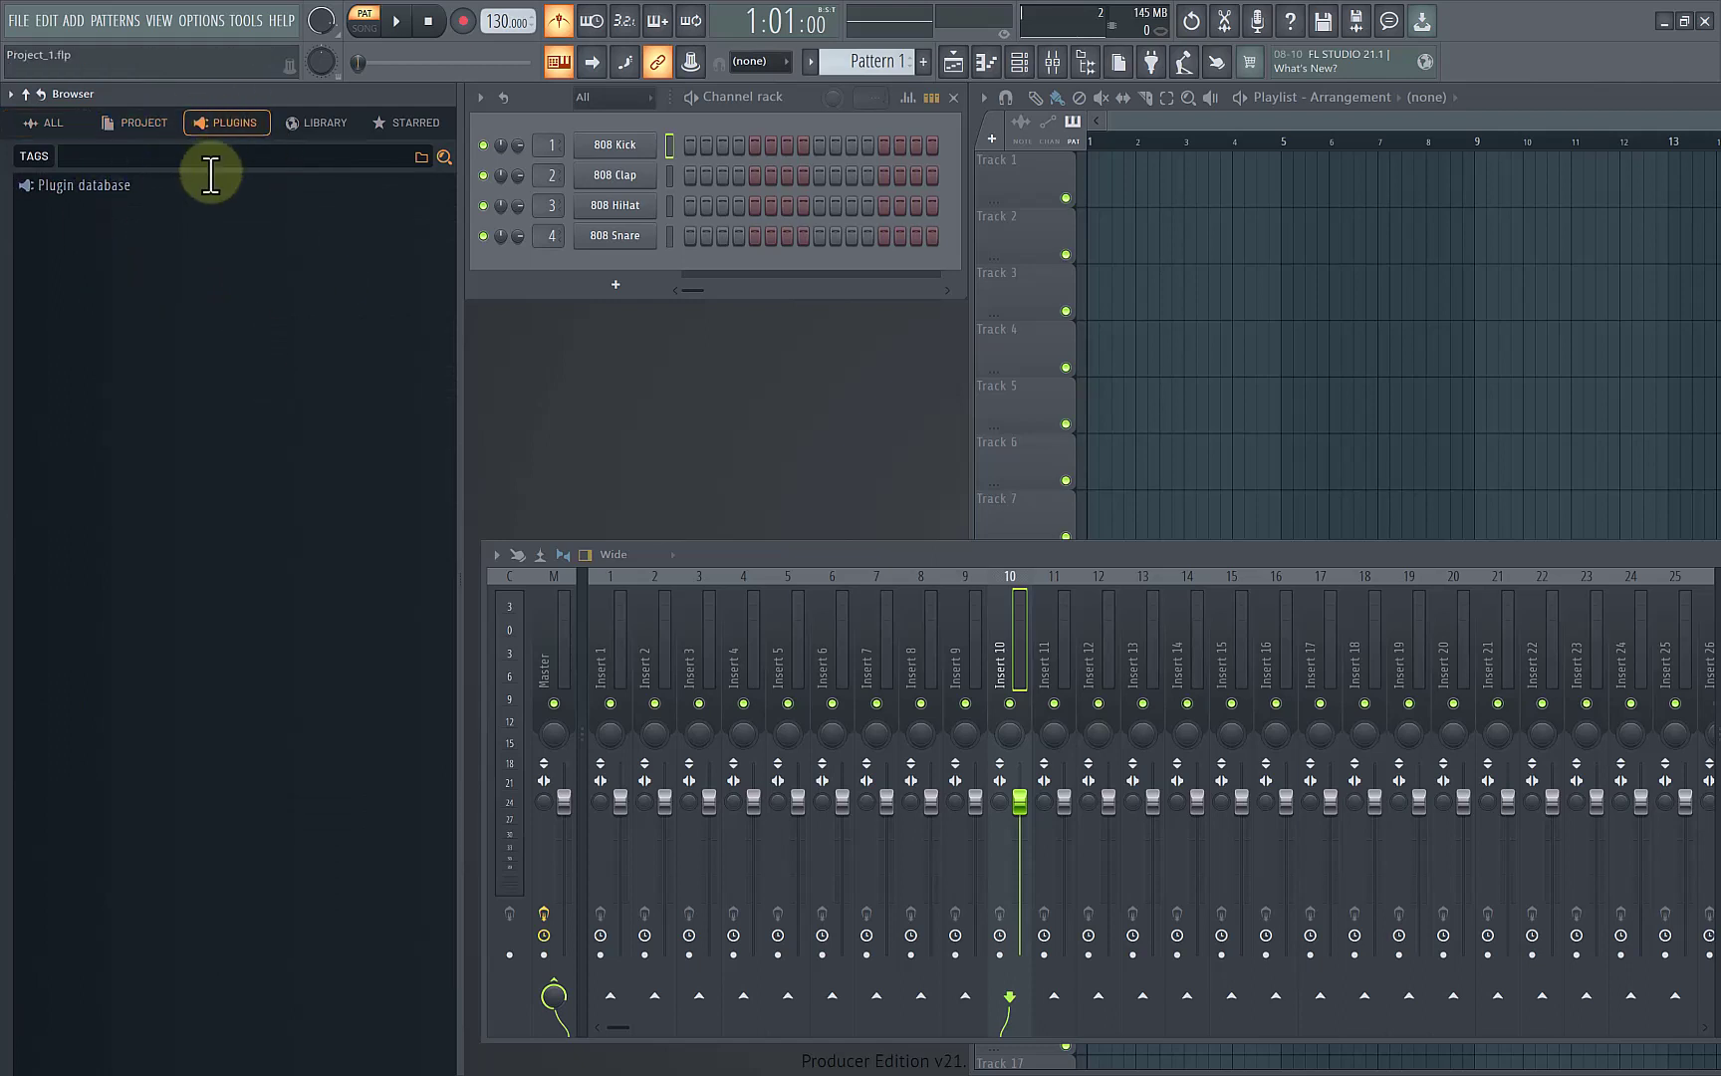
left_click(321, 122)
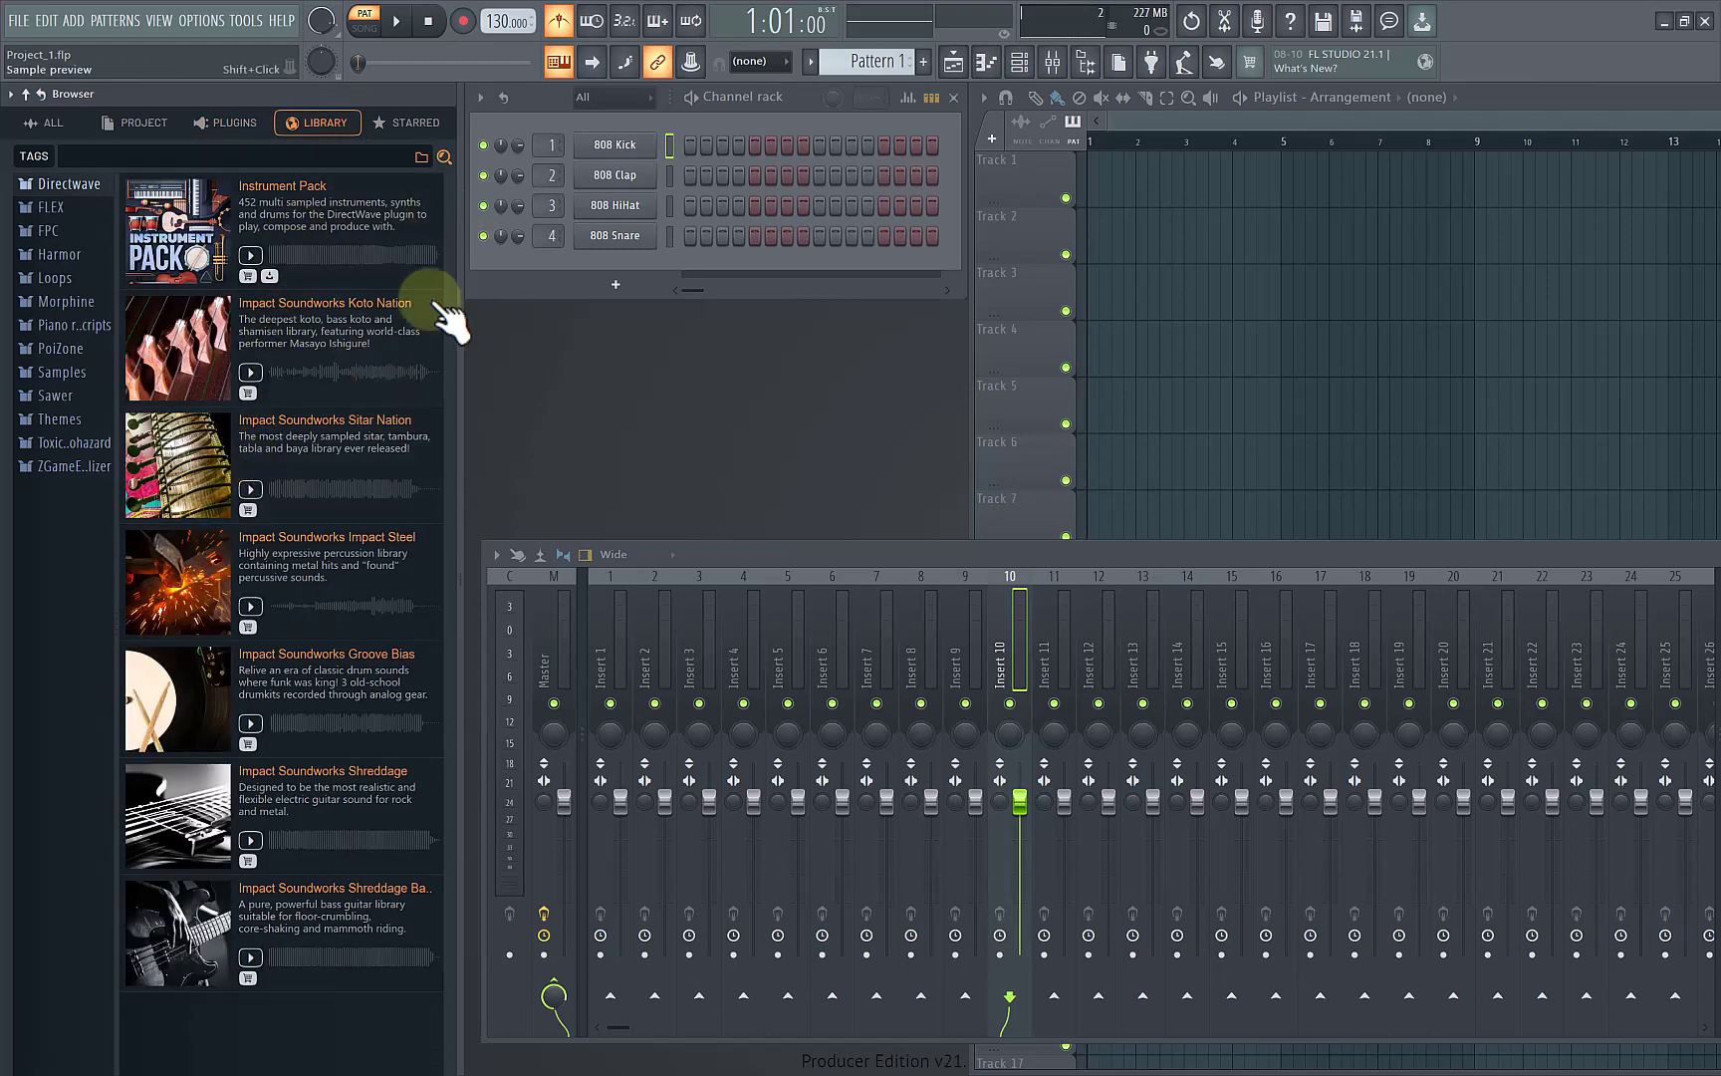
left_click(91, 213)
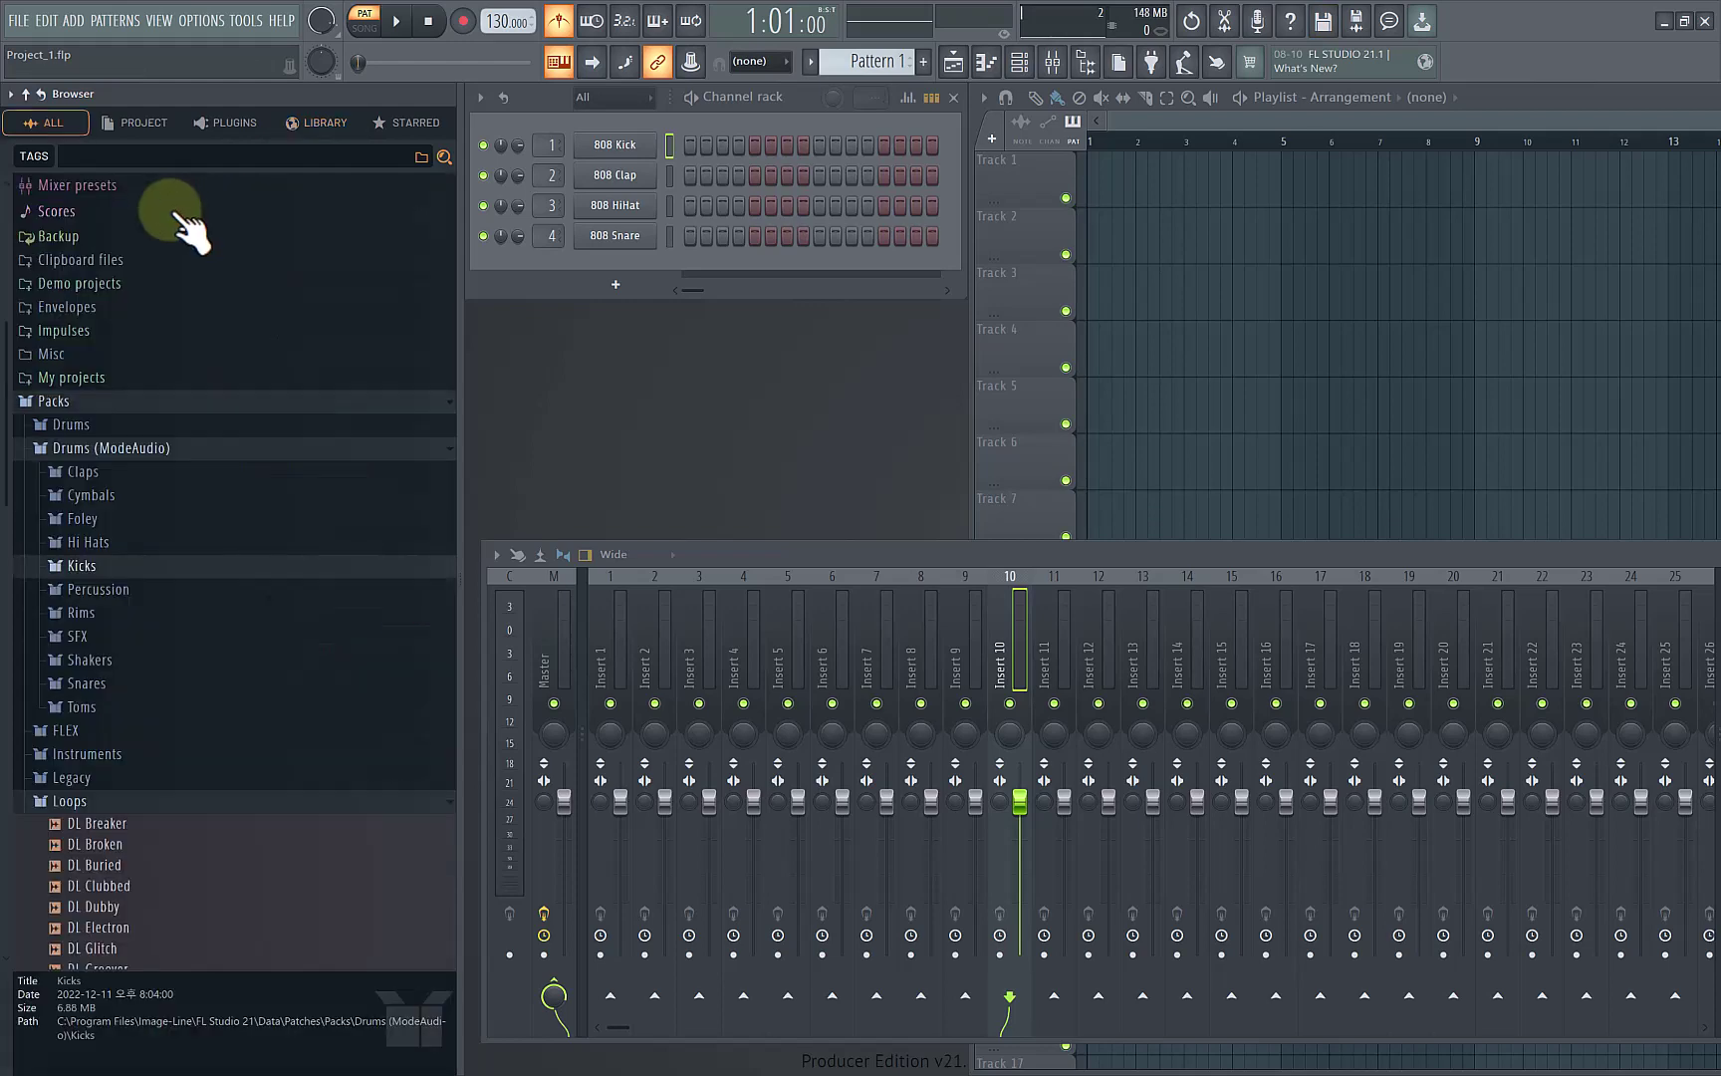
Step: Show the browser's tag filters and preview the DL Breaker sample in the Loops folder
left_click(34, 157)
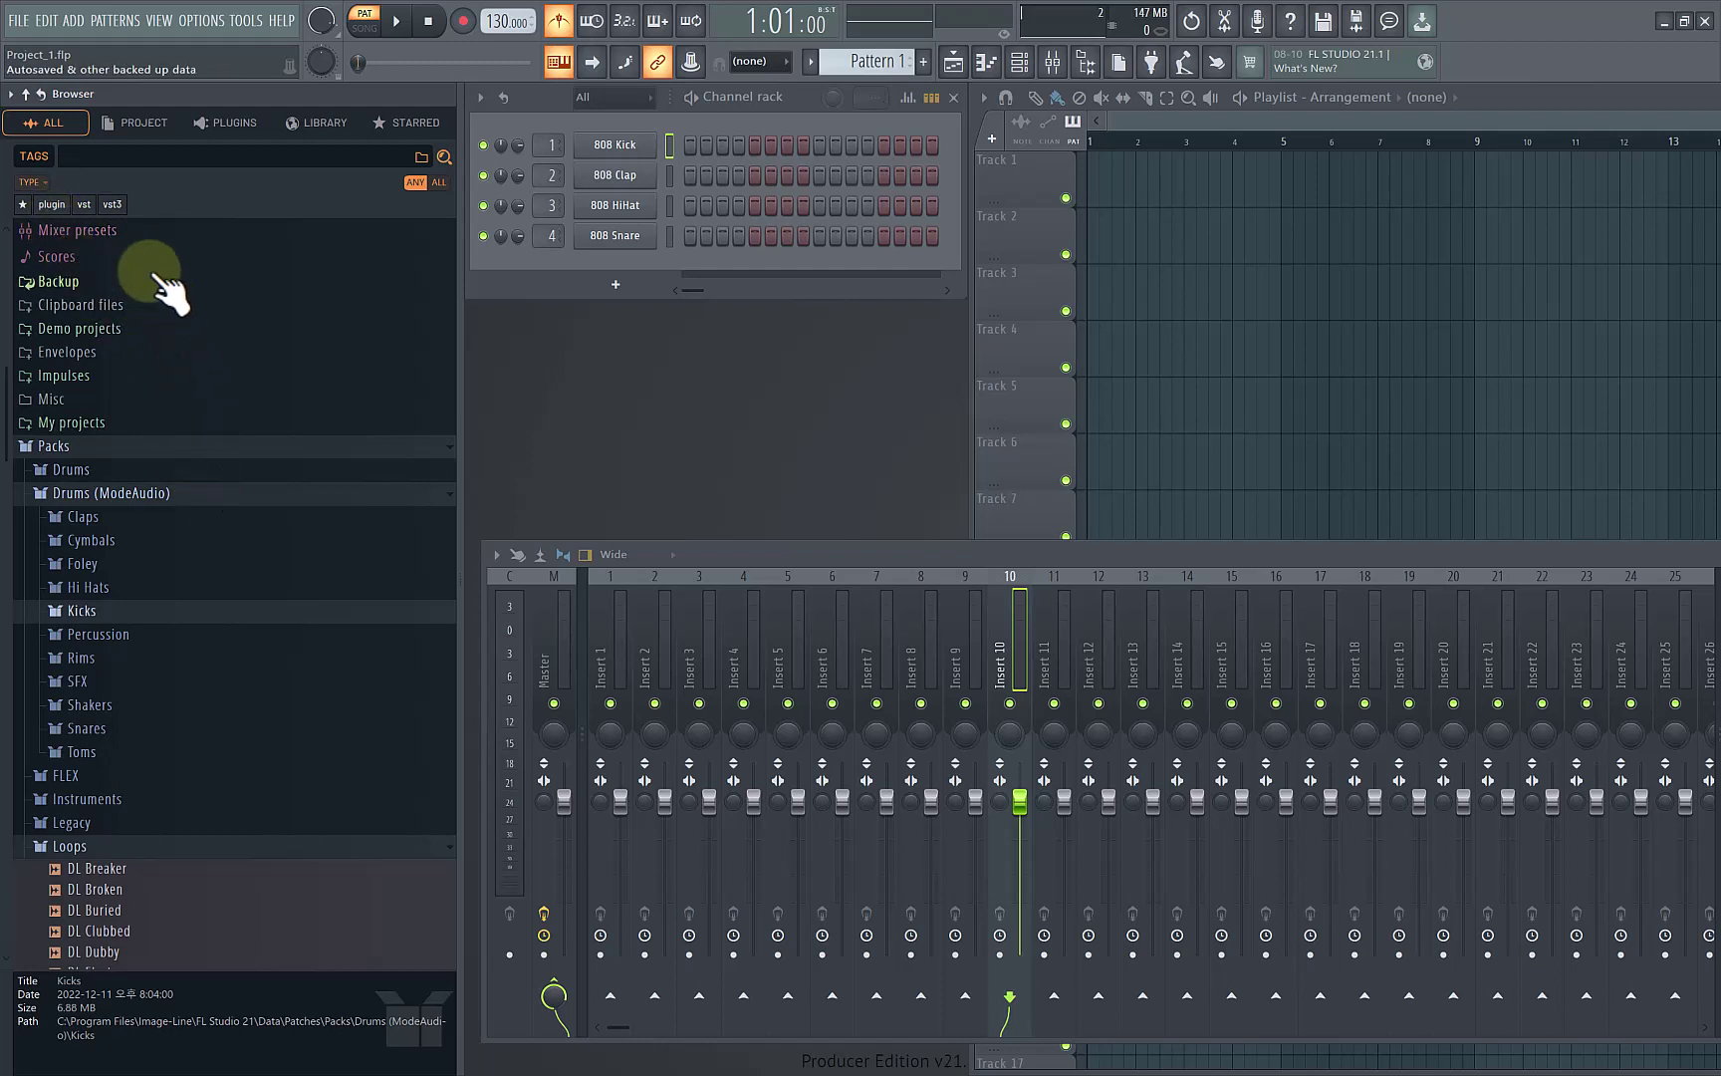
scroll(184, 385, "down", 5)
left_click(147, 495)
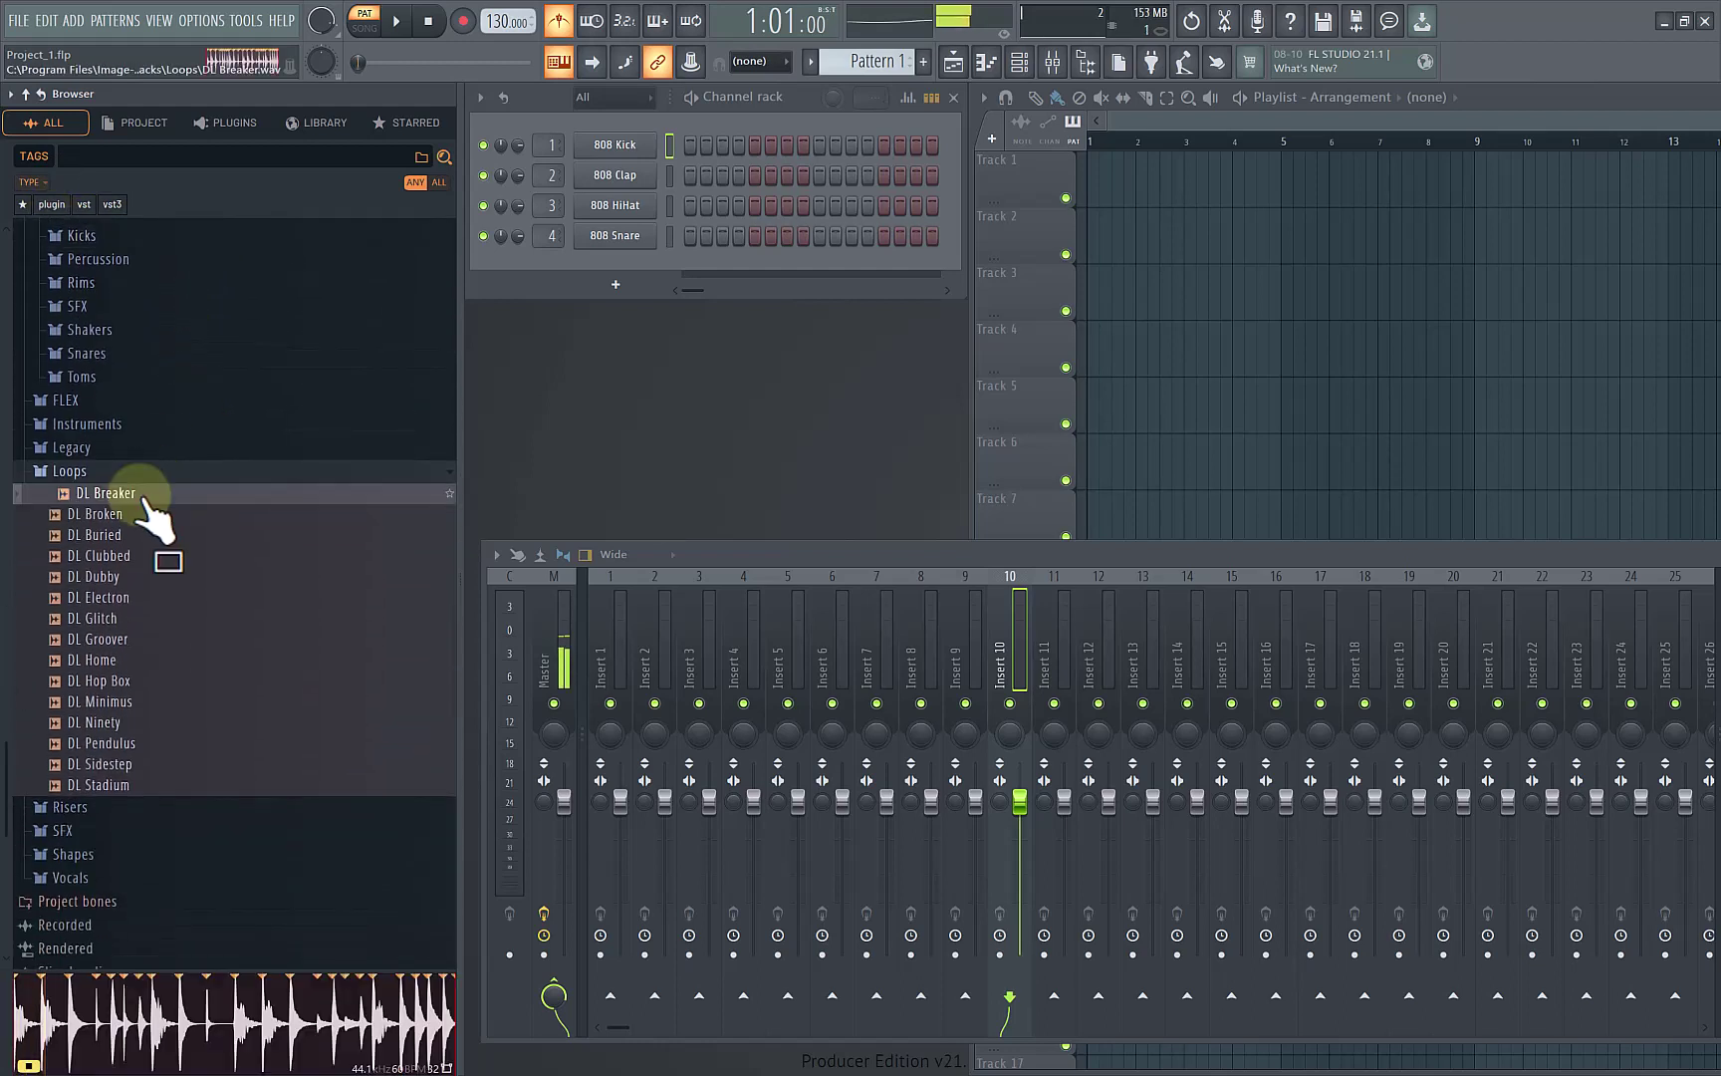
scroll(134, 479, "up", 4)
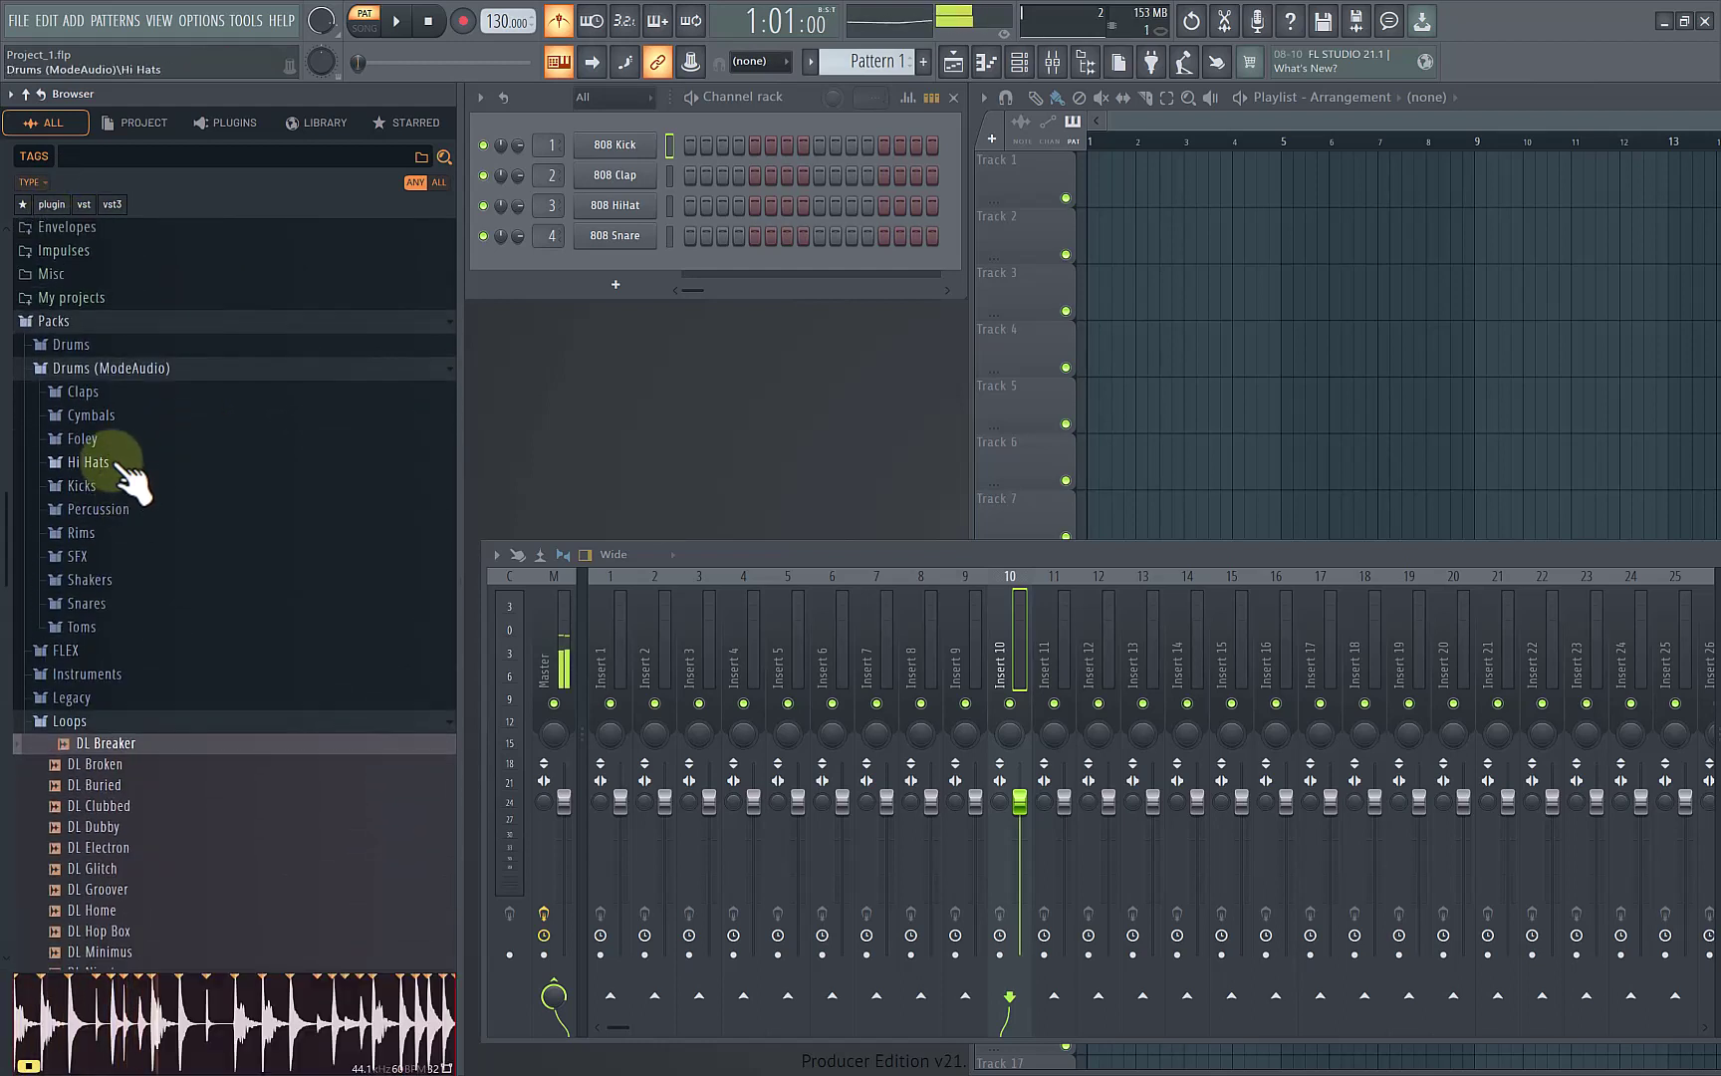
Step: Add a new "my drum" tag to Attack Kick 12 in the Drums (ModeAudio) Kicks folder and filter the browser by it
left_click(116, 455)
scroll(120, 488, "down", 1)
left_click(150, 482)
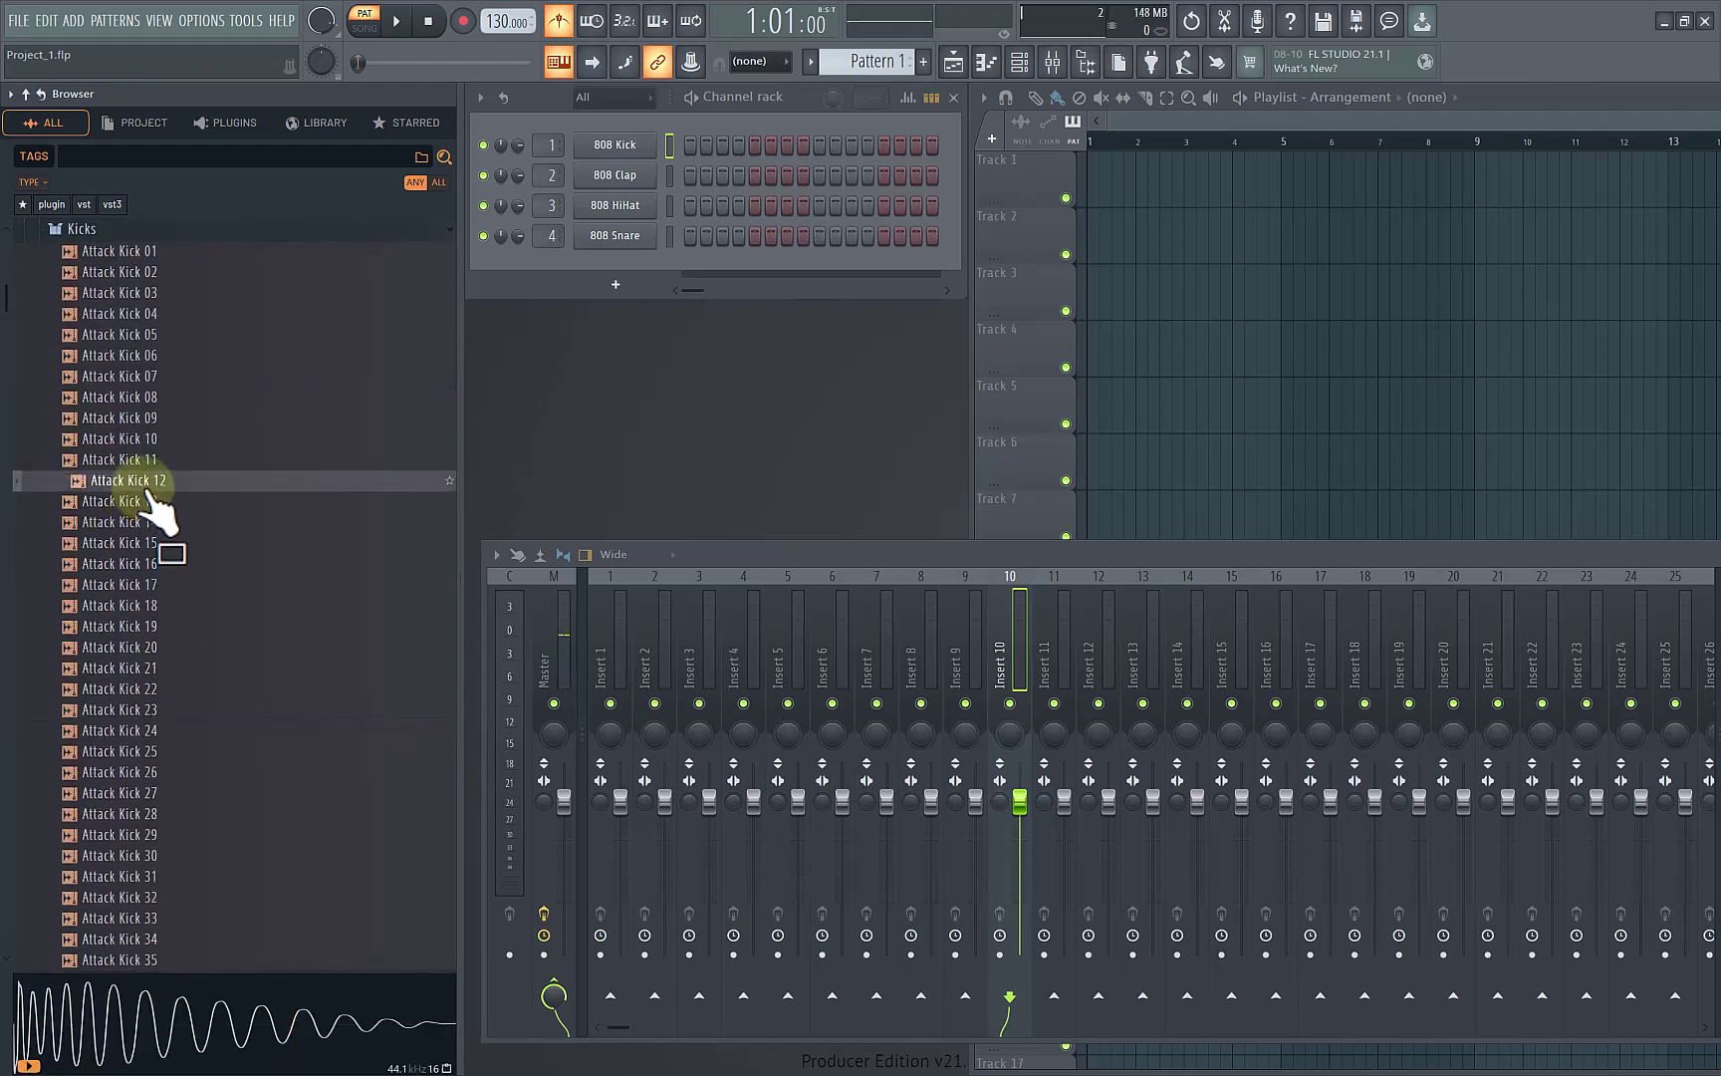
right_click(144, 487)
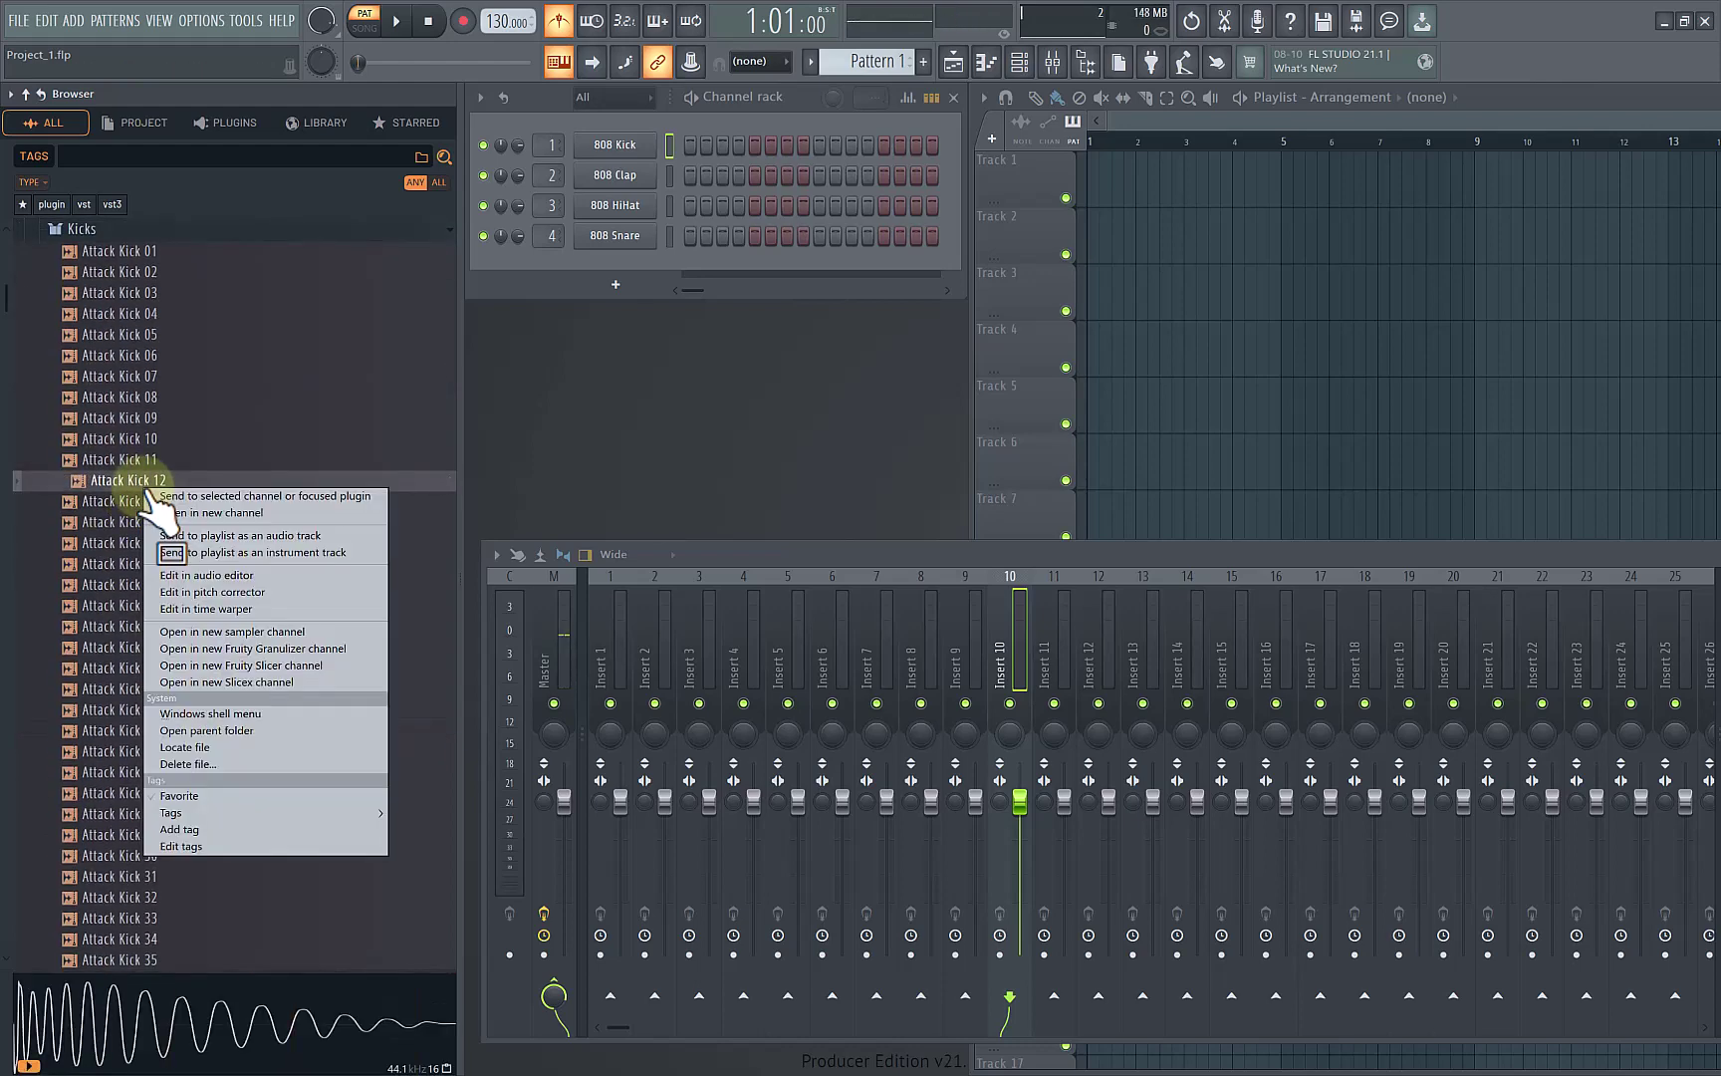
left_click(270, 822)
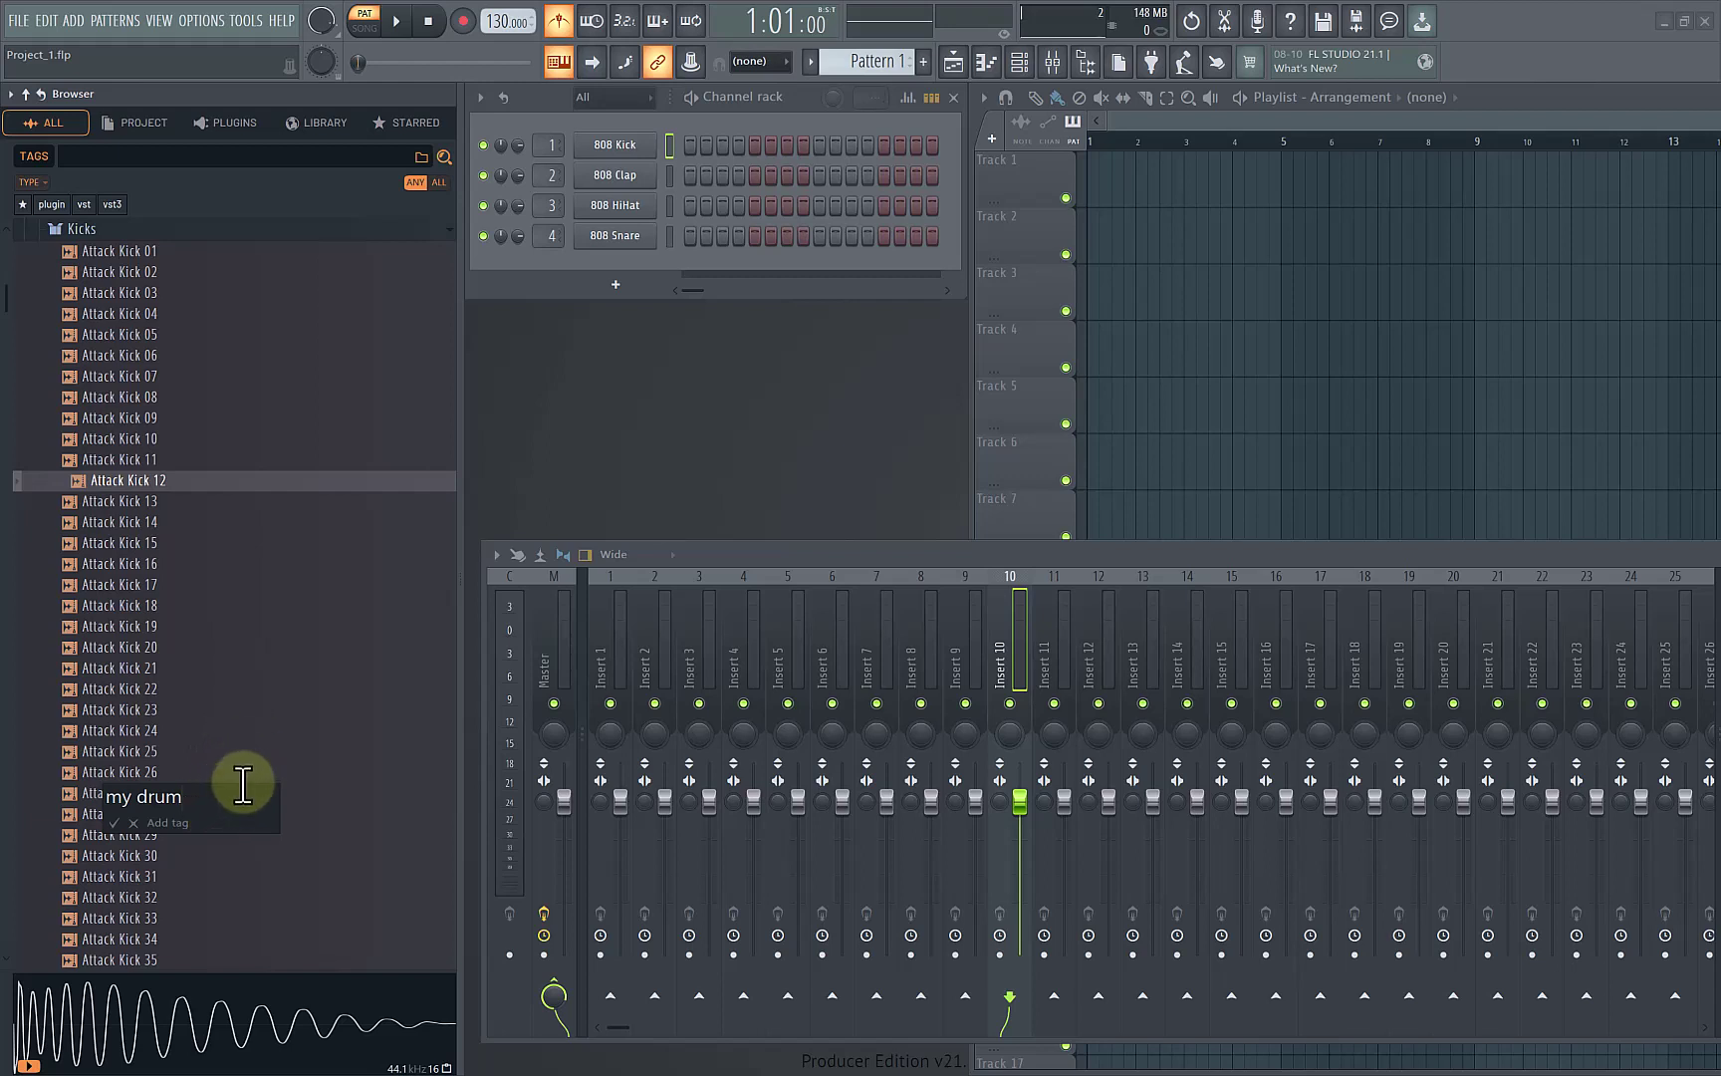
left_click(115, 823)
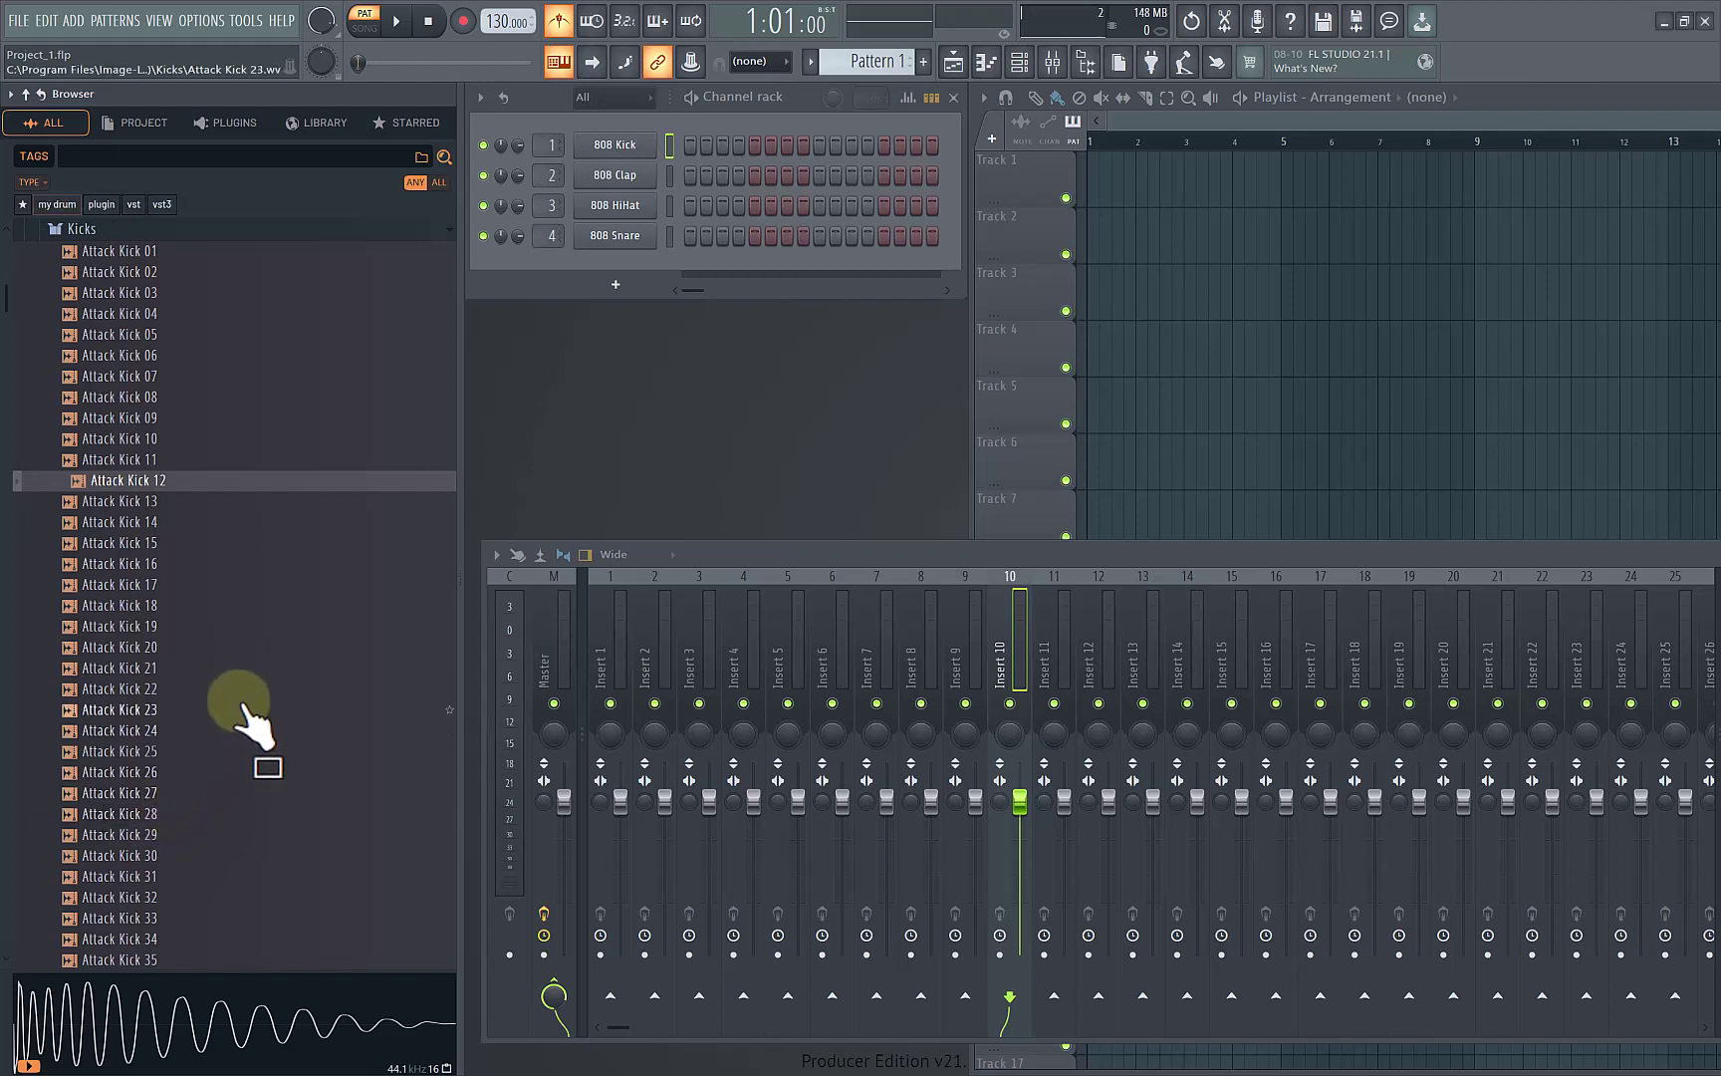
left_click(68, 207)
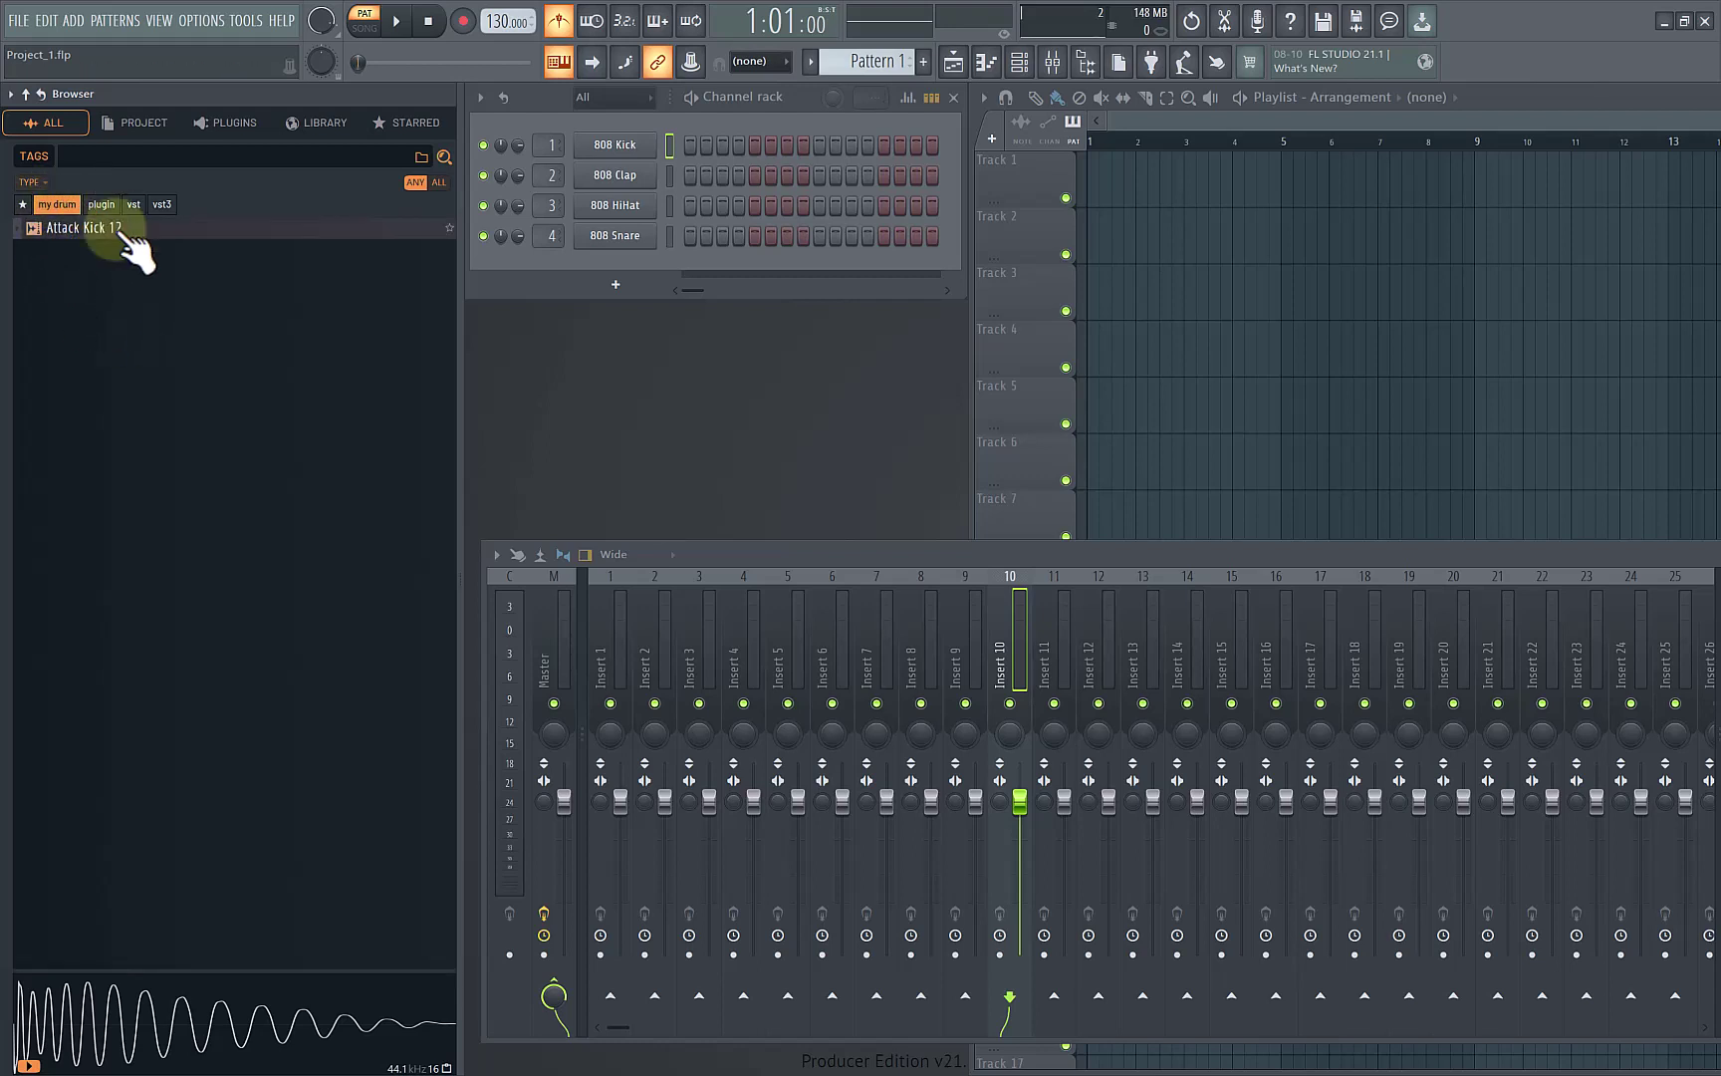
left_click_drag(120, 231, 103, 299)
Step: Assign the existing "plugin" tag to the 3x Osc generator in the plugin database and filter the plugins by that tag
left_click(229, 122)
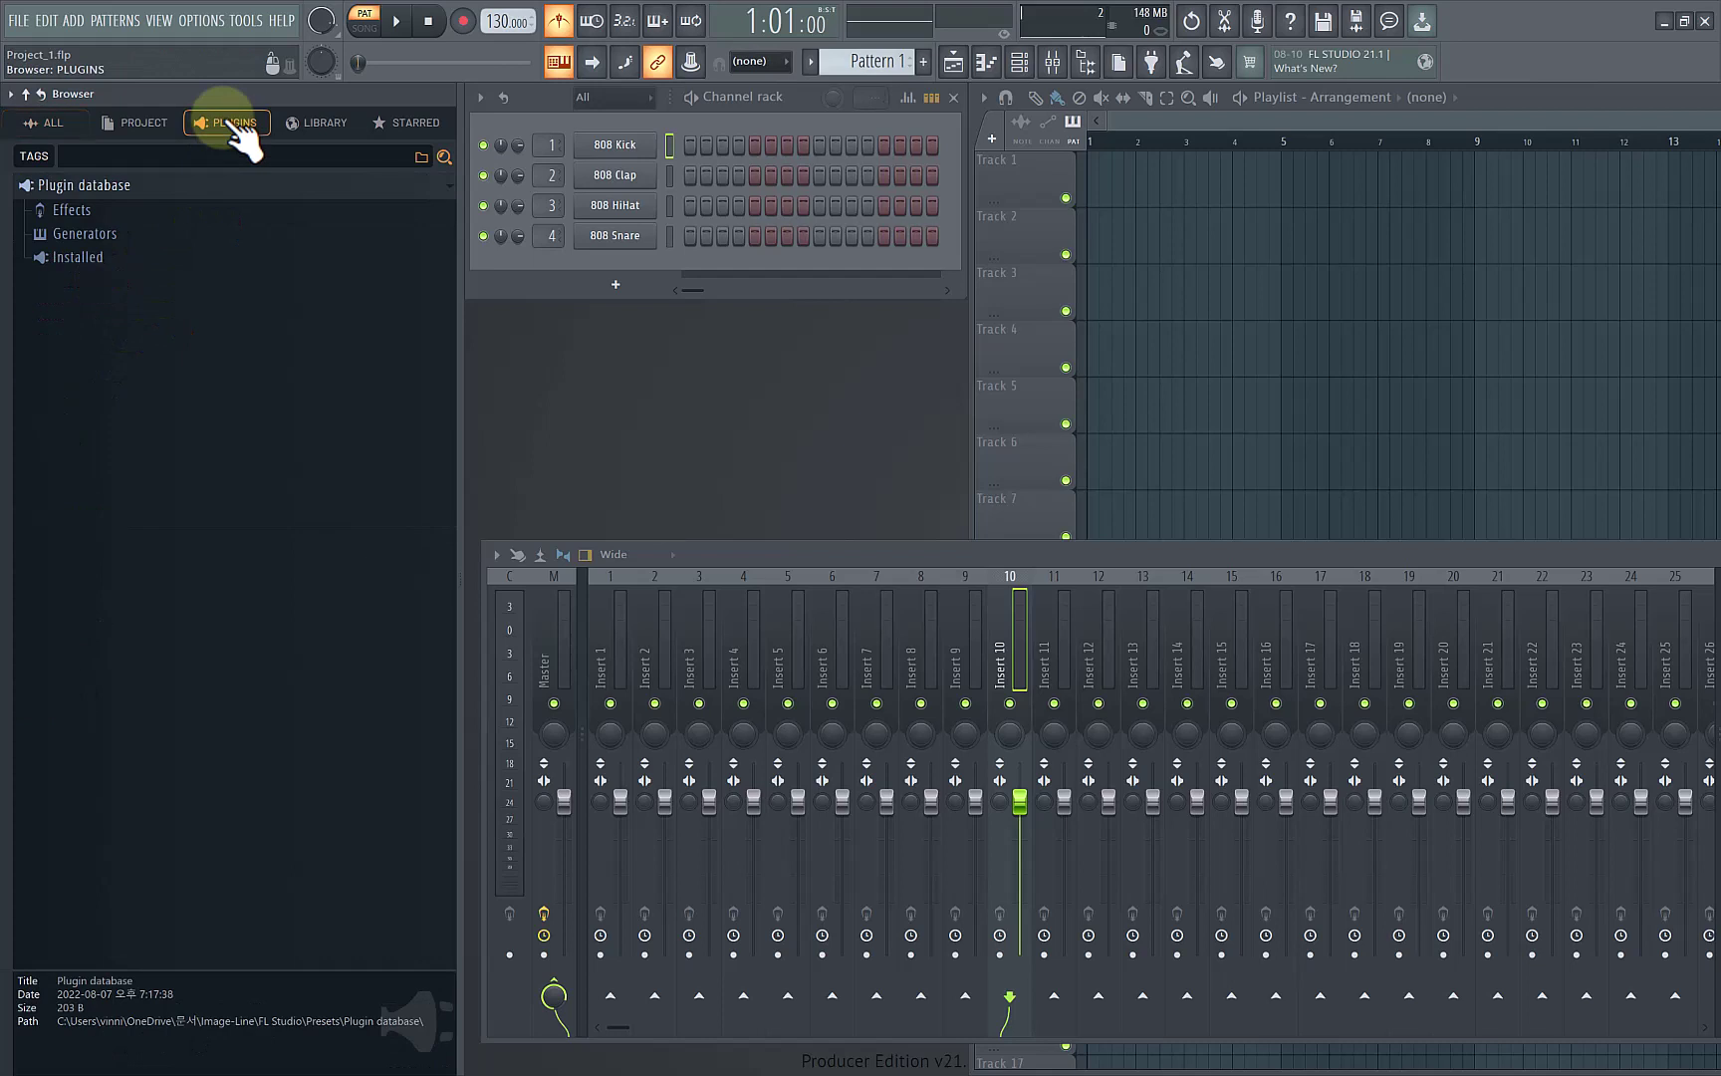
left_click(146, 235)
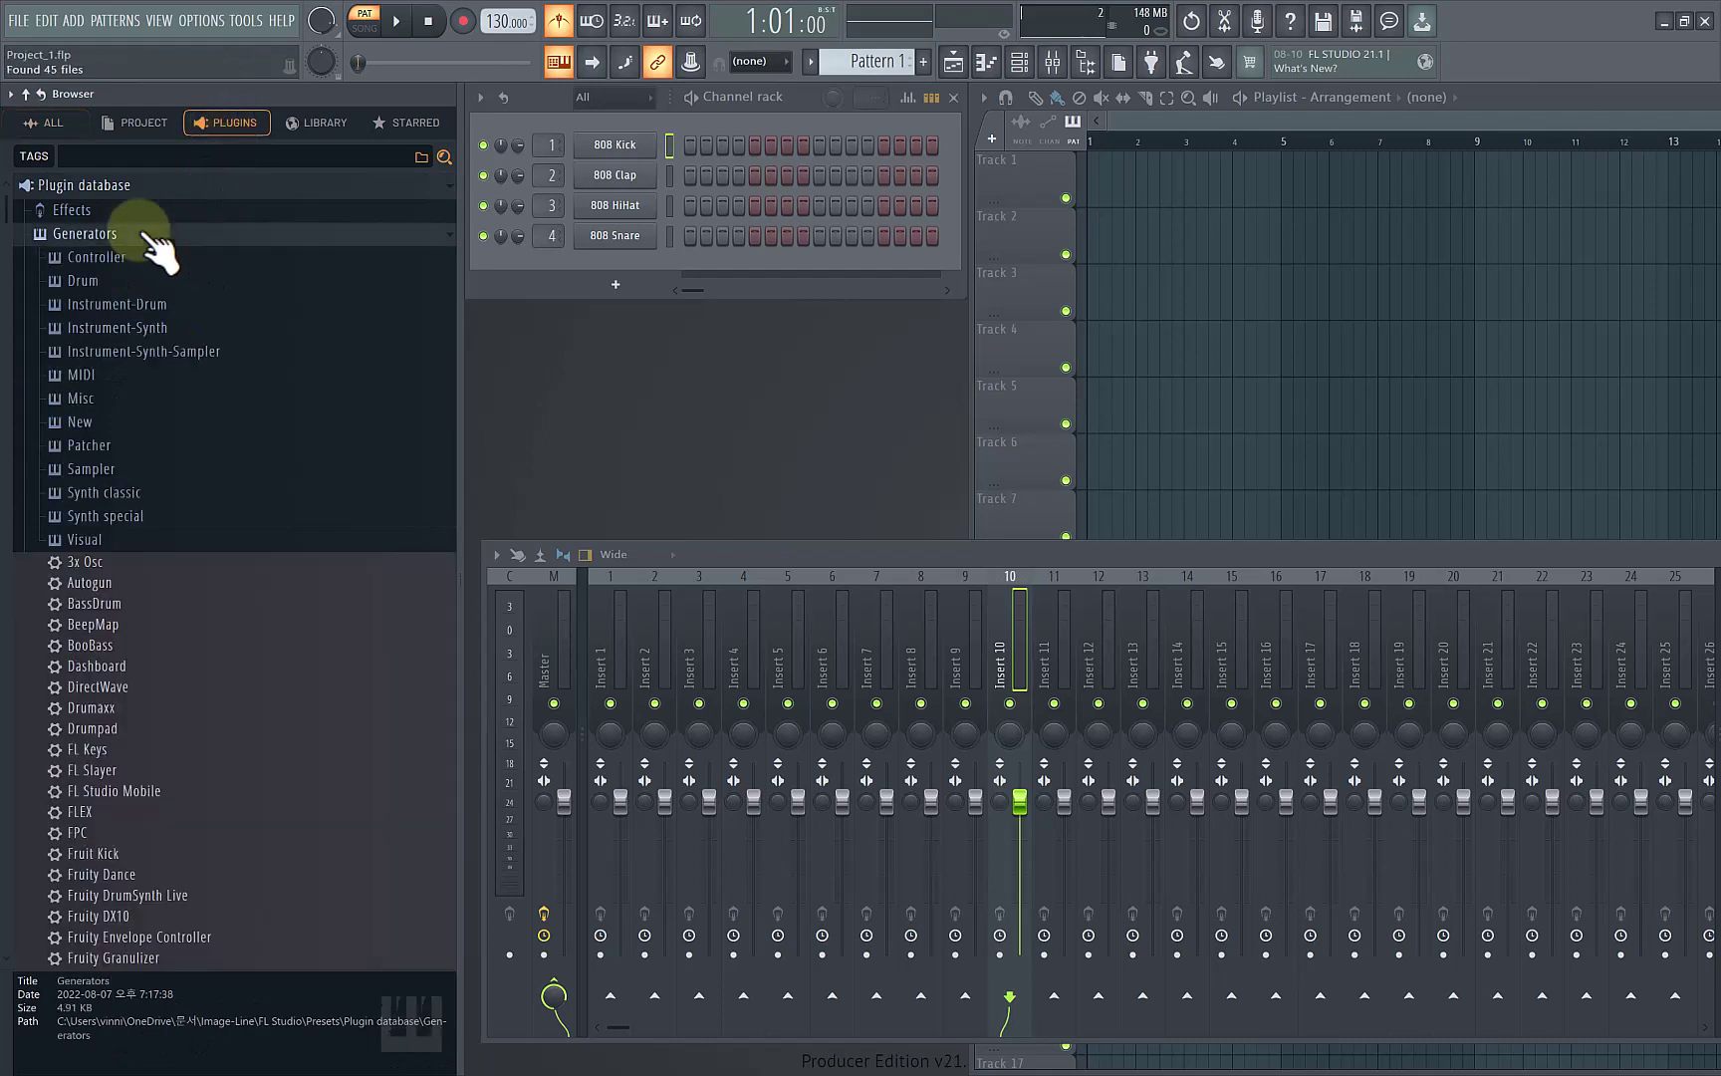
mouse_move(112, 564)
left_mouse_down()
mouse_move(139, 578)
mouse_move(94, 567)
left_mouse_up()
right_click(93, 564)
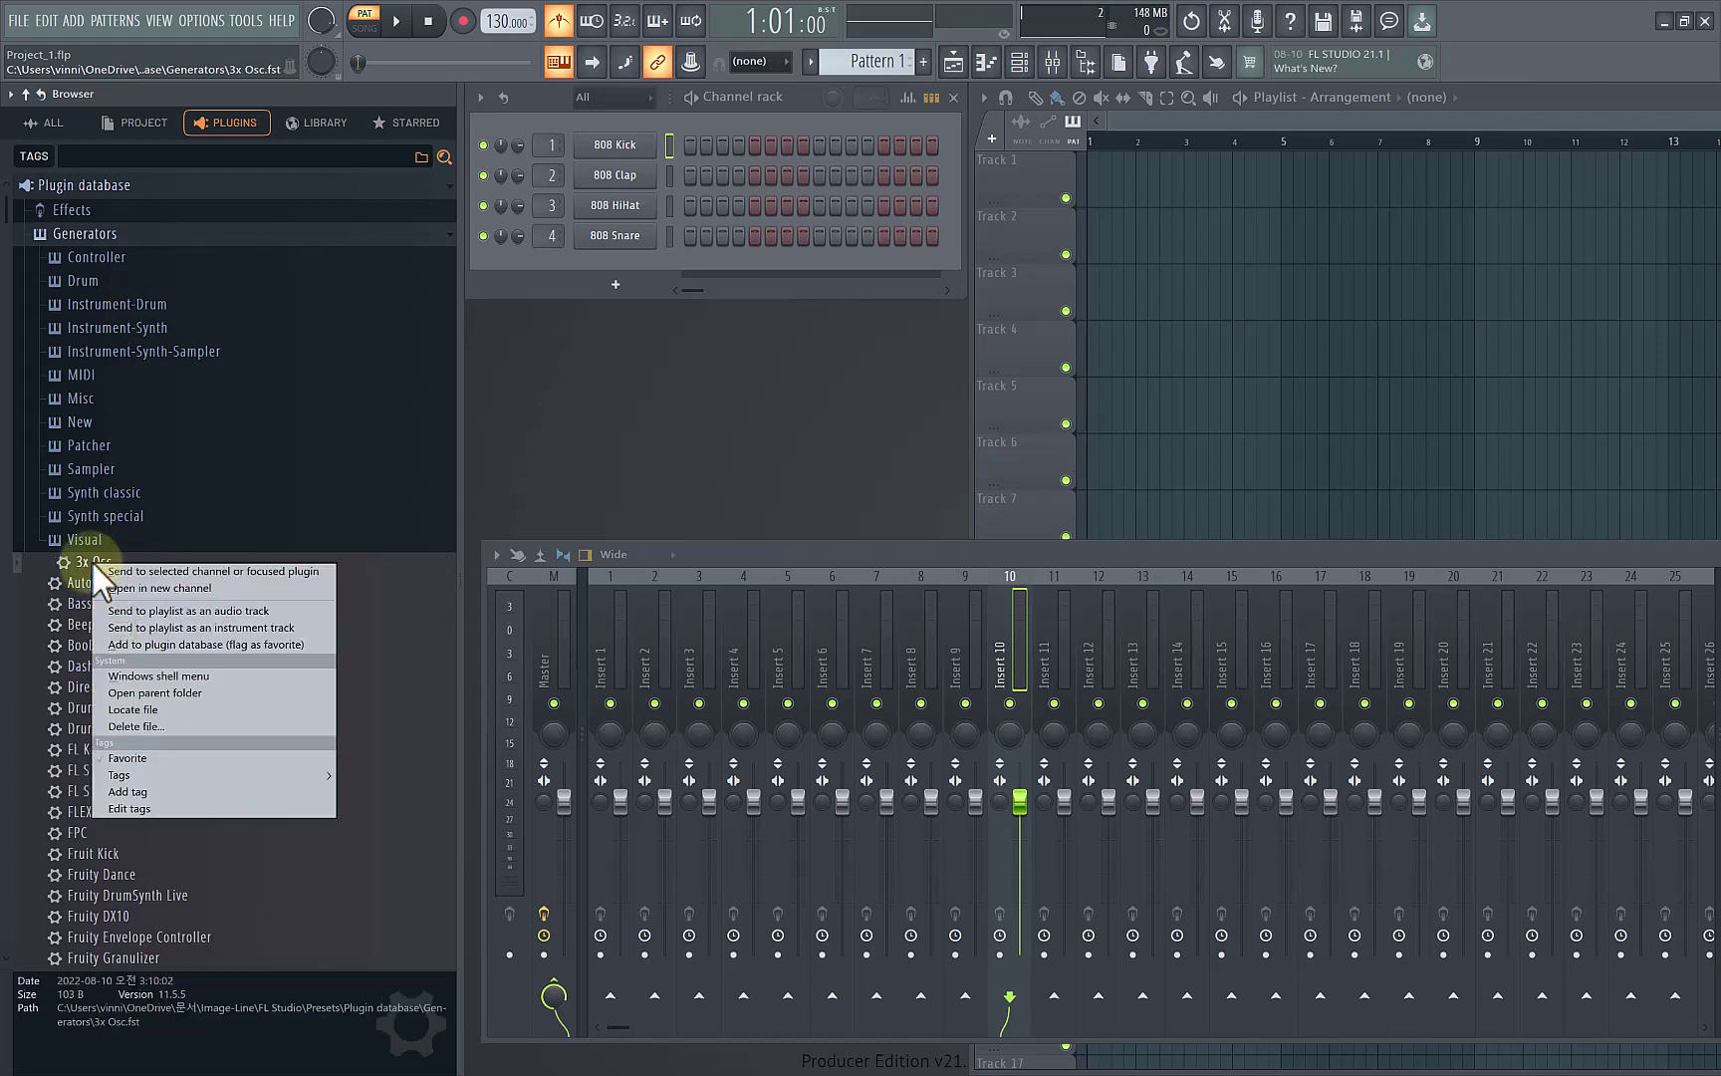
mouse_move(298, 780)
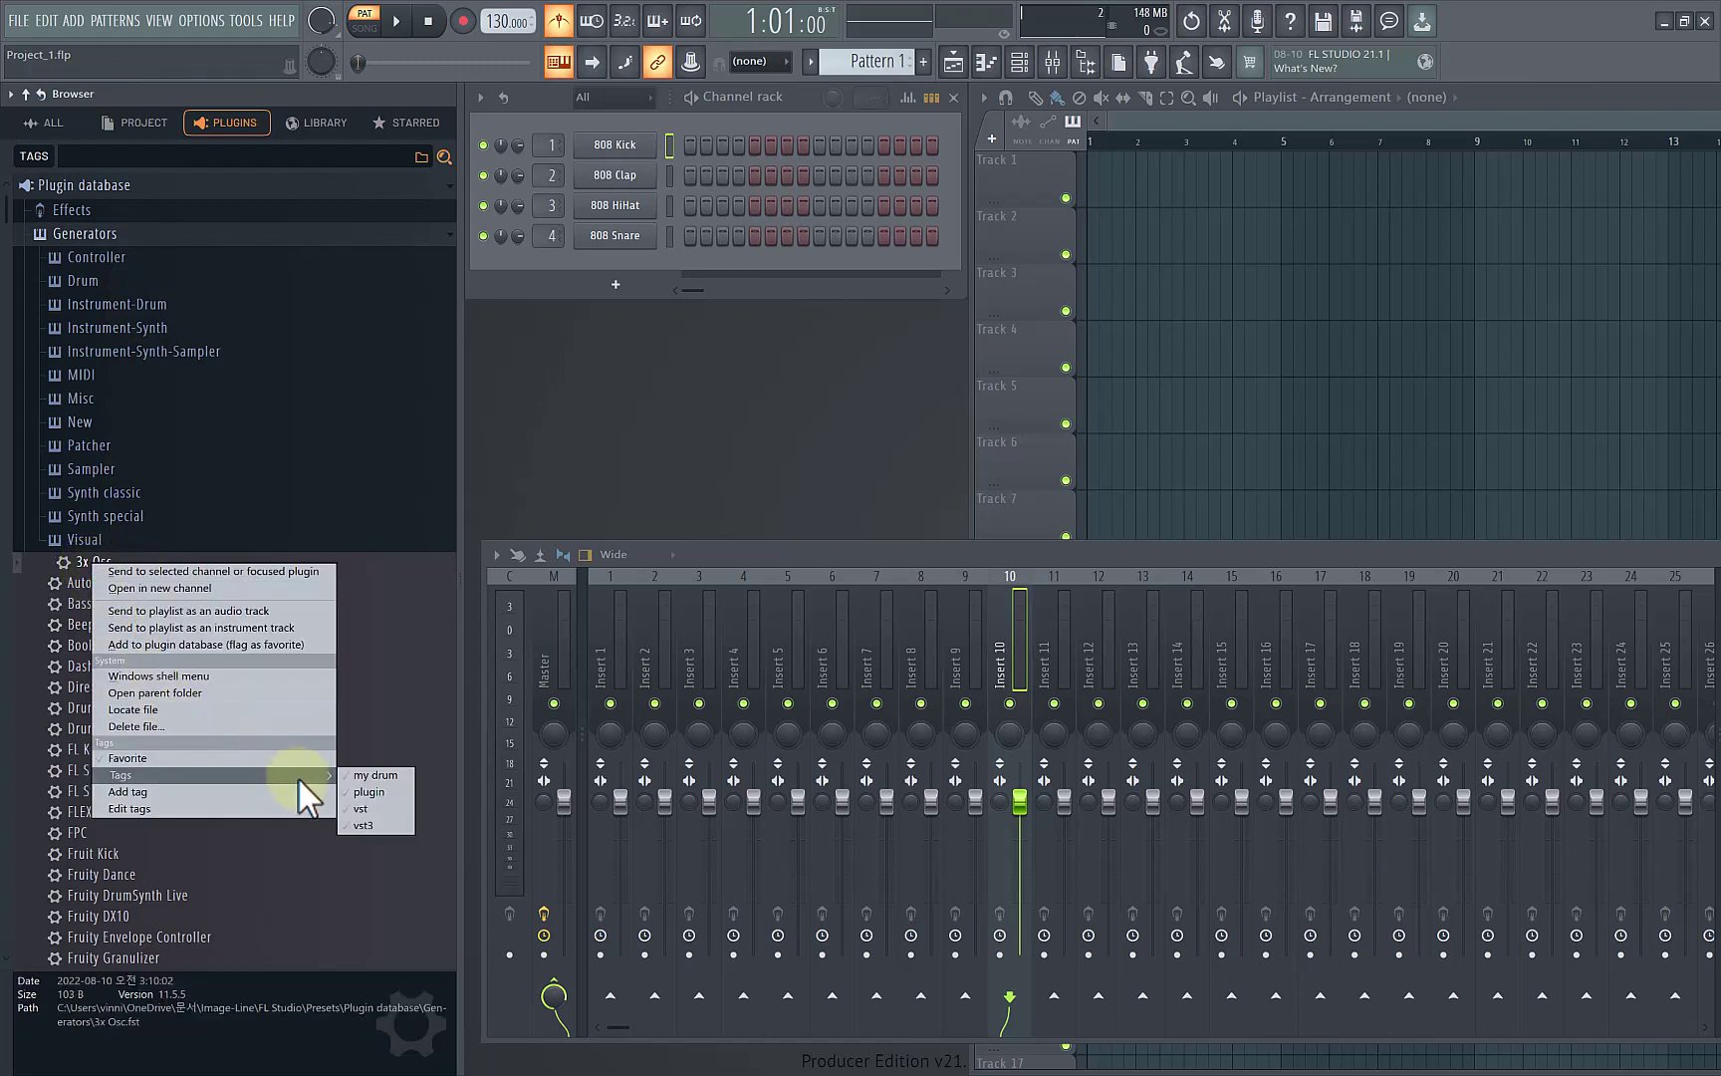
left_click(383, 795)
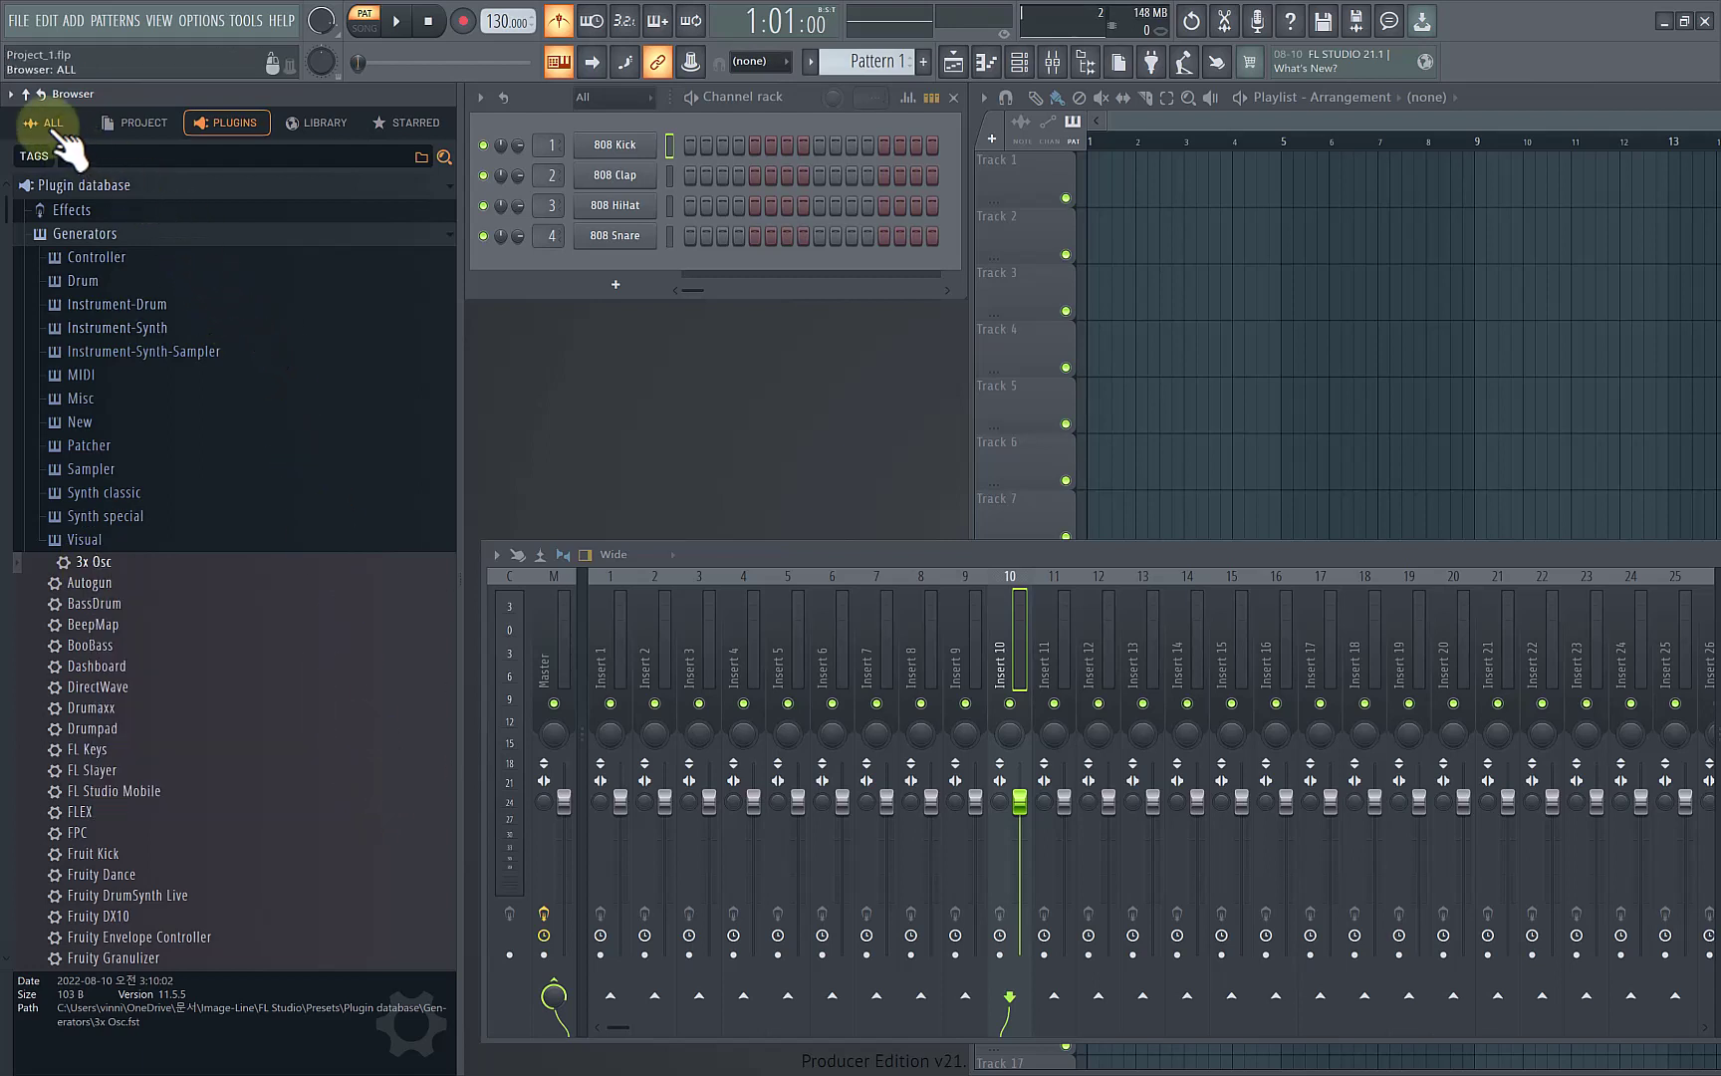
left_click(34, 155)
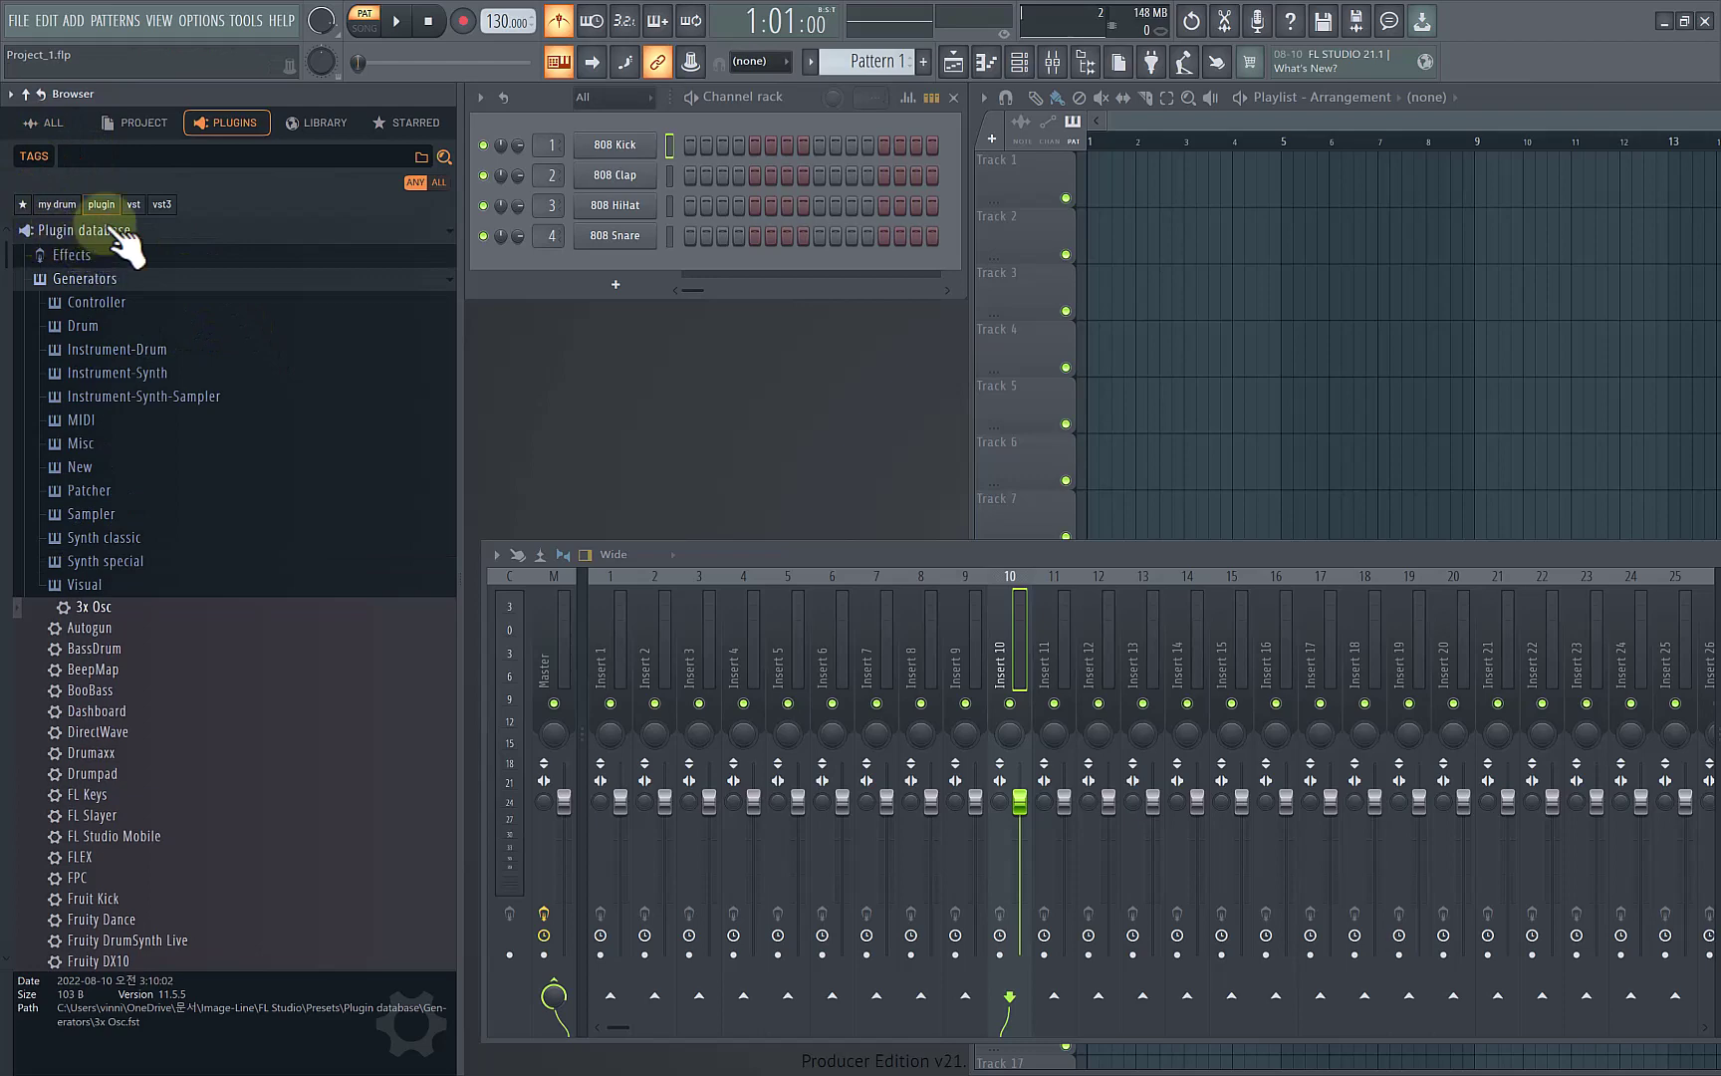
left_click(100, 204)
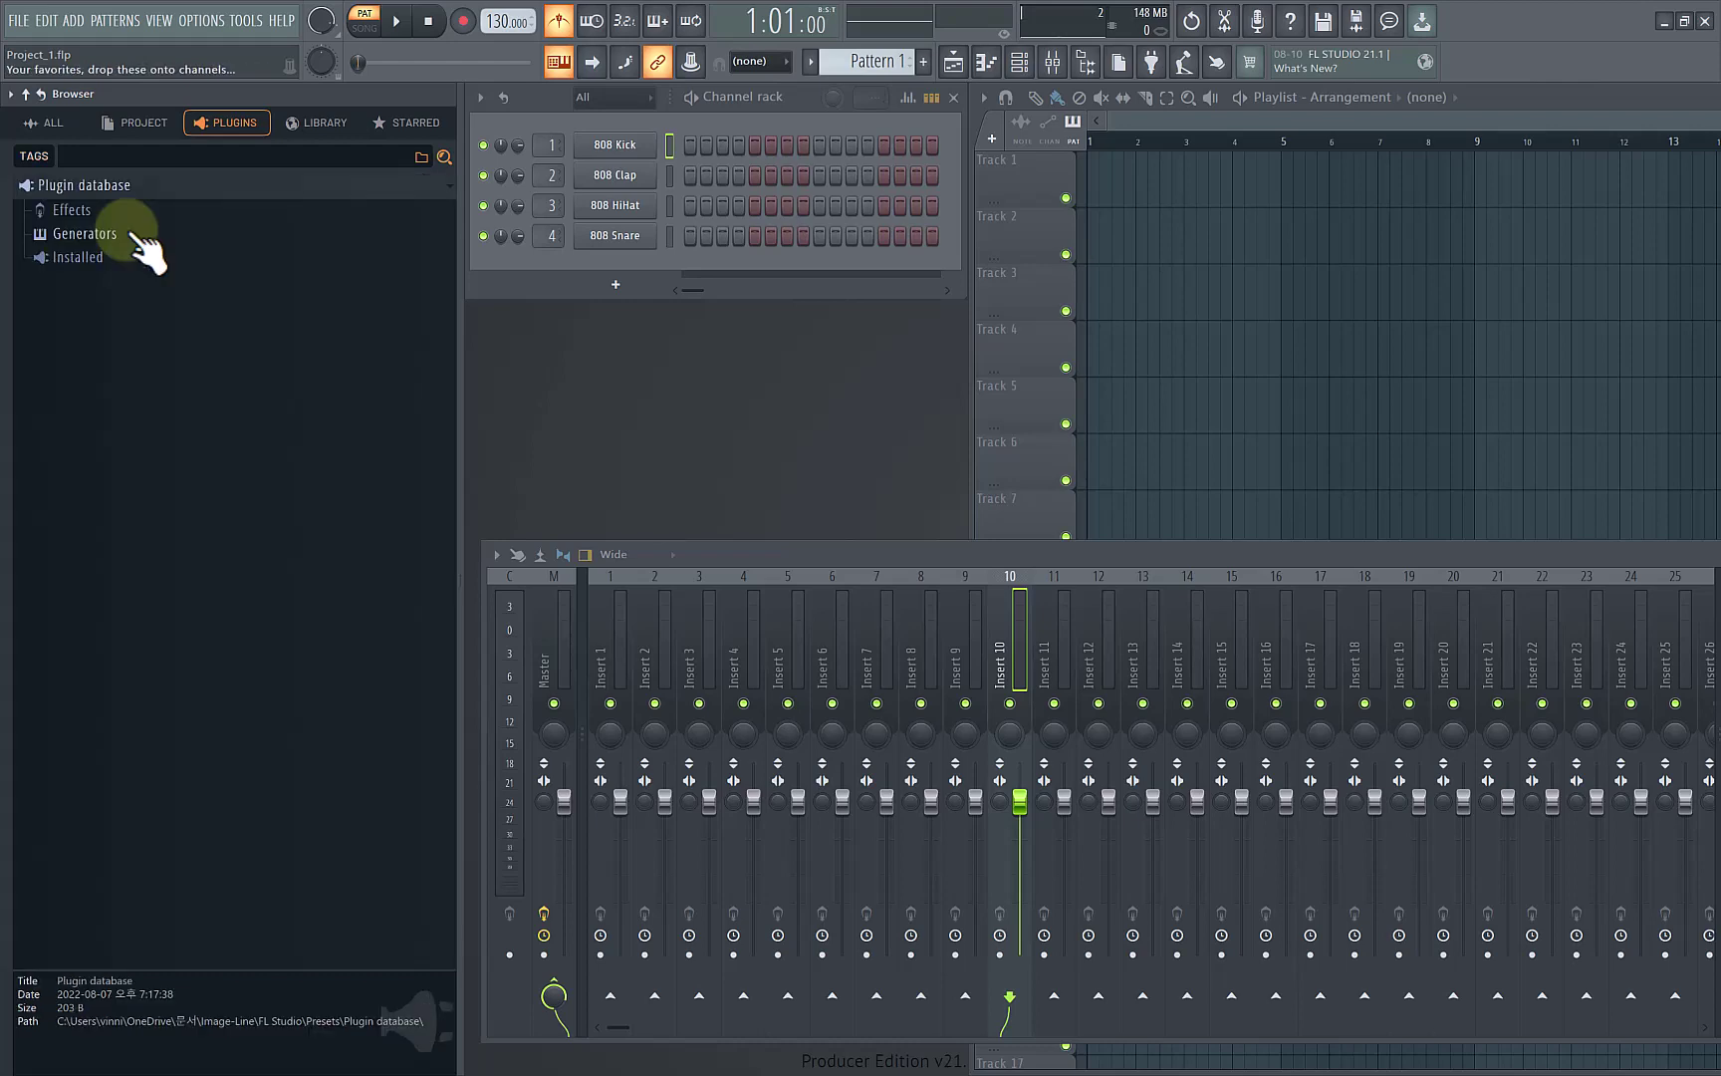
Step: Star the BooBass generator and filter the plugins by starred items, trying the "vst" tag as an additional filter
left_click(132, 234)
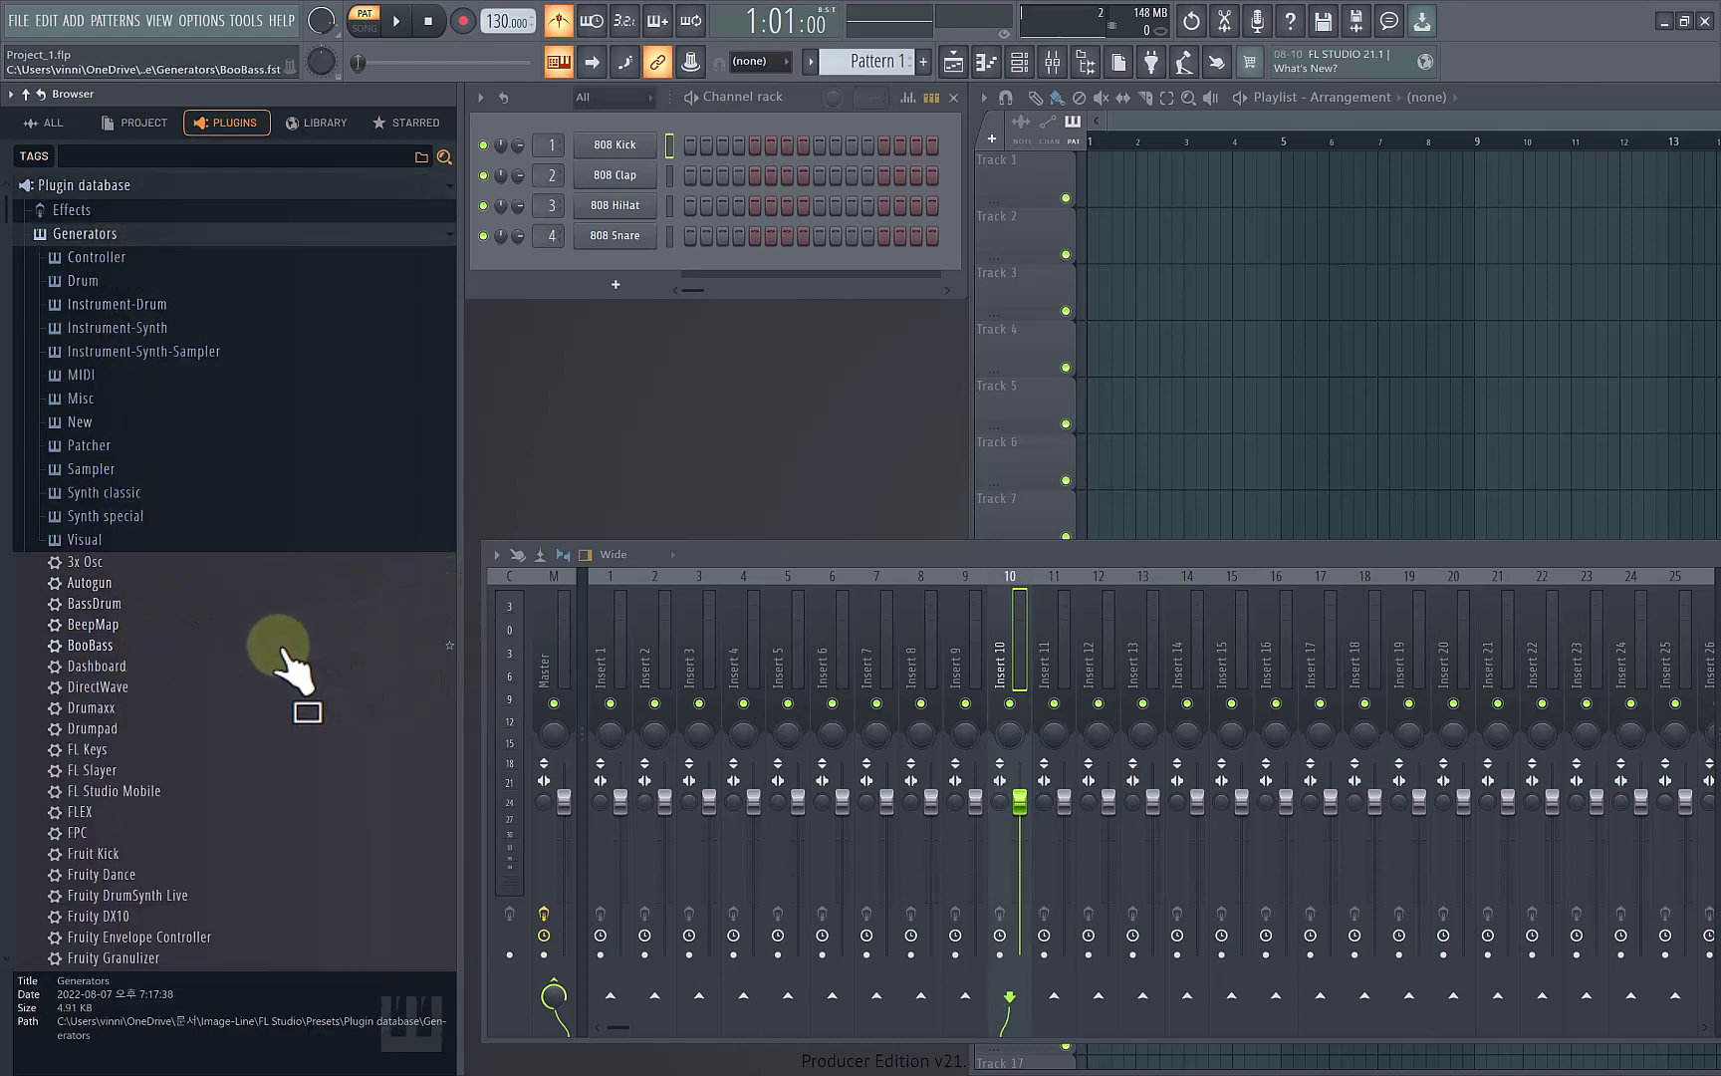
left_click(455, 646)
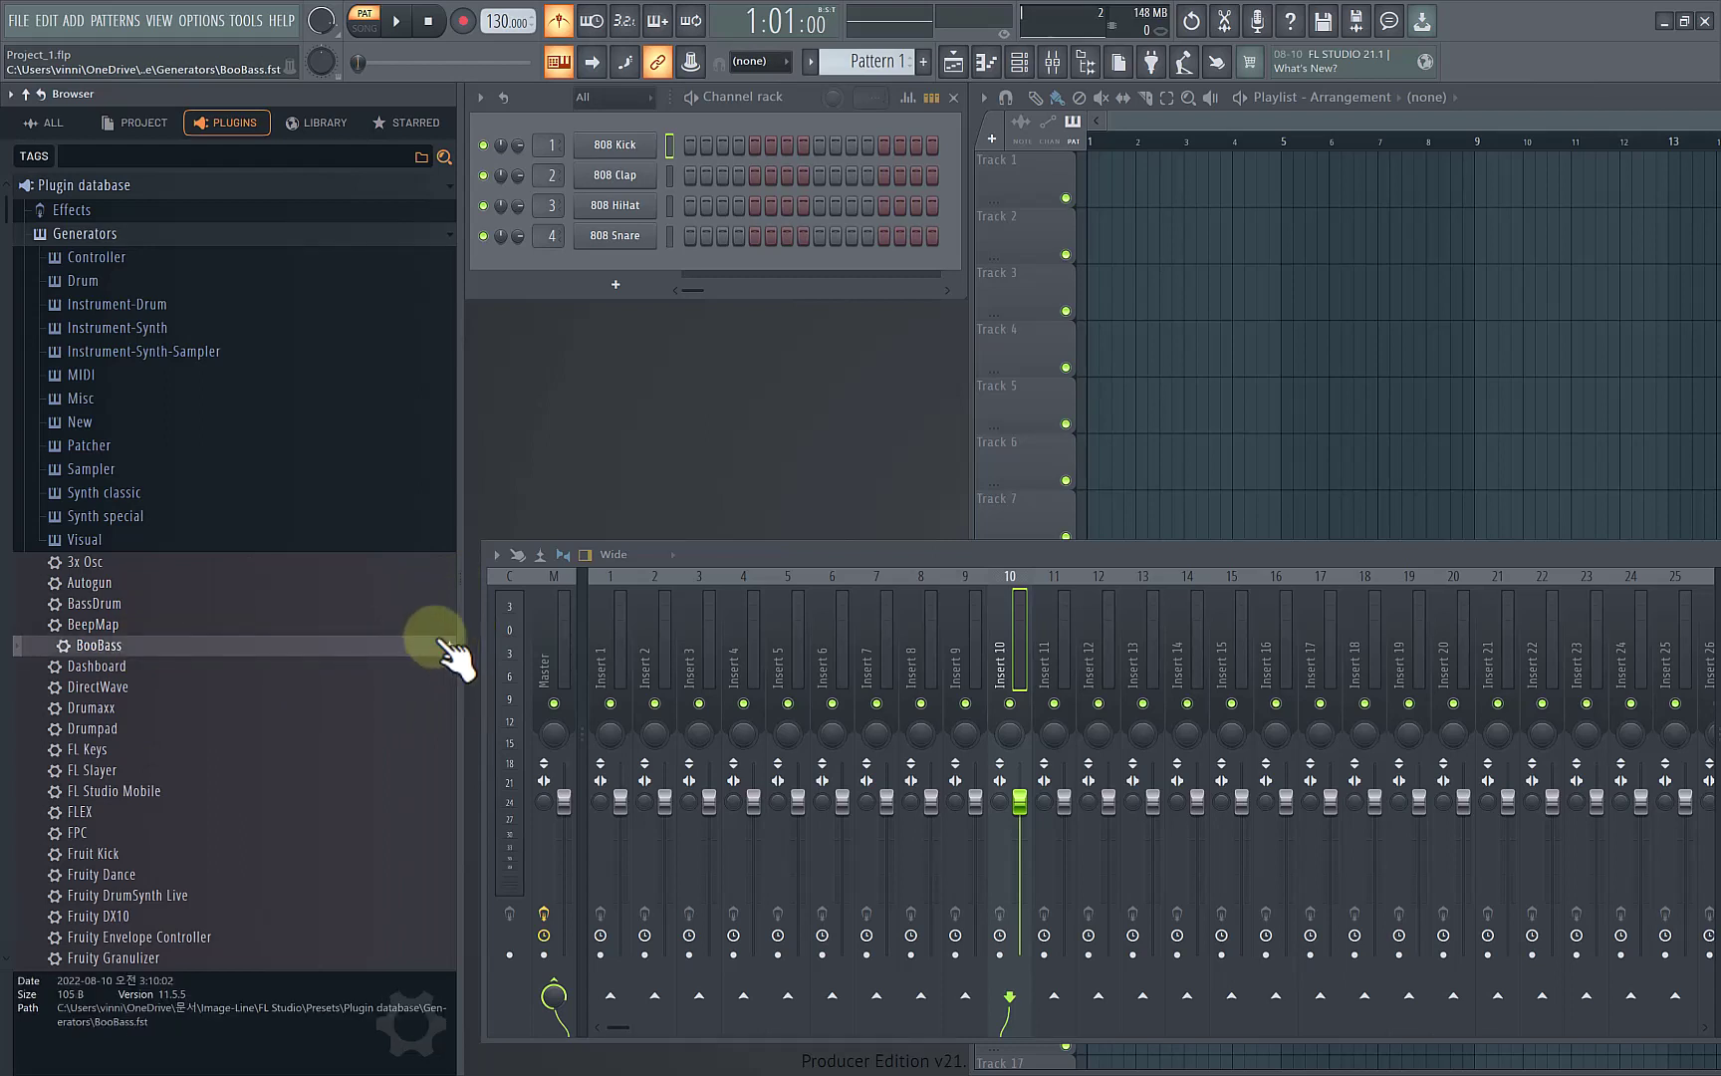
left_click(36, 157)
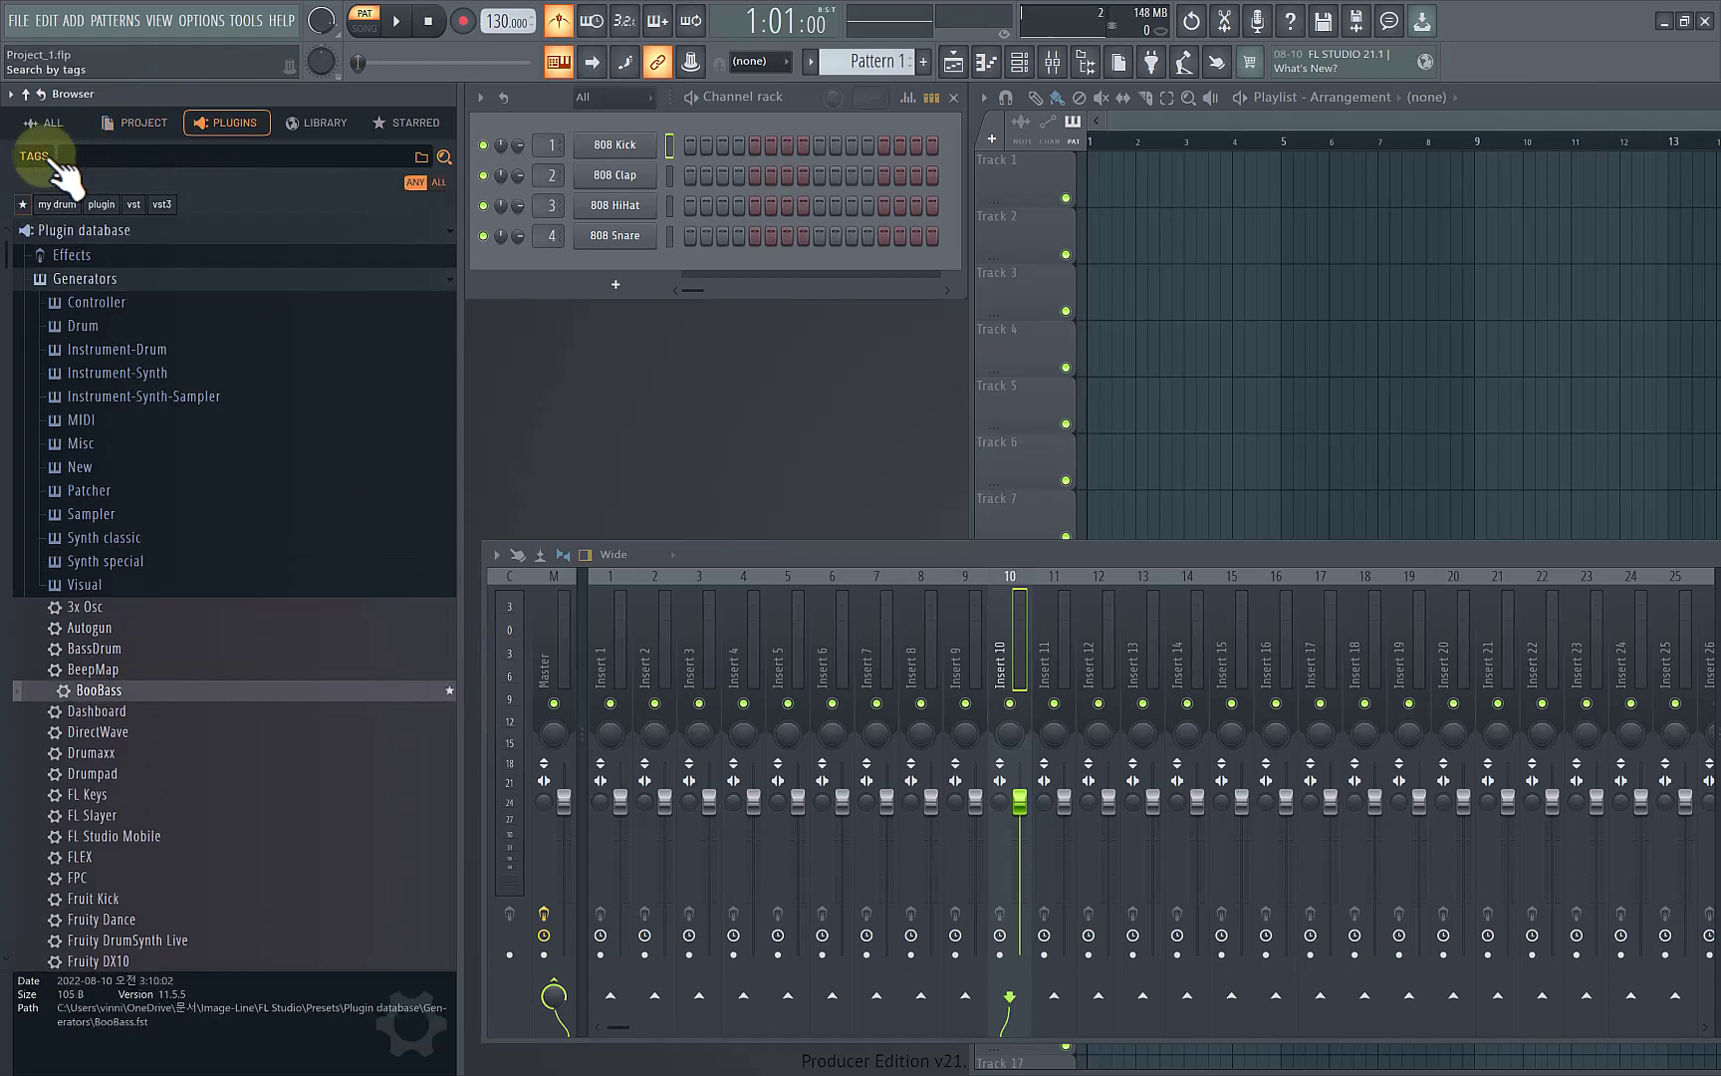
left_click(22, 205)
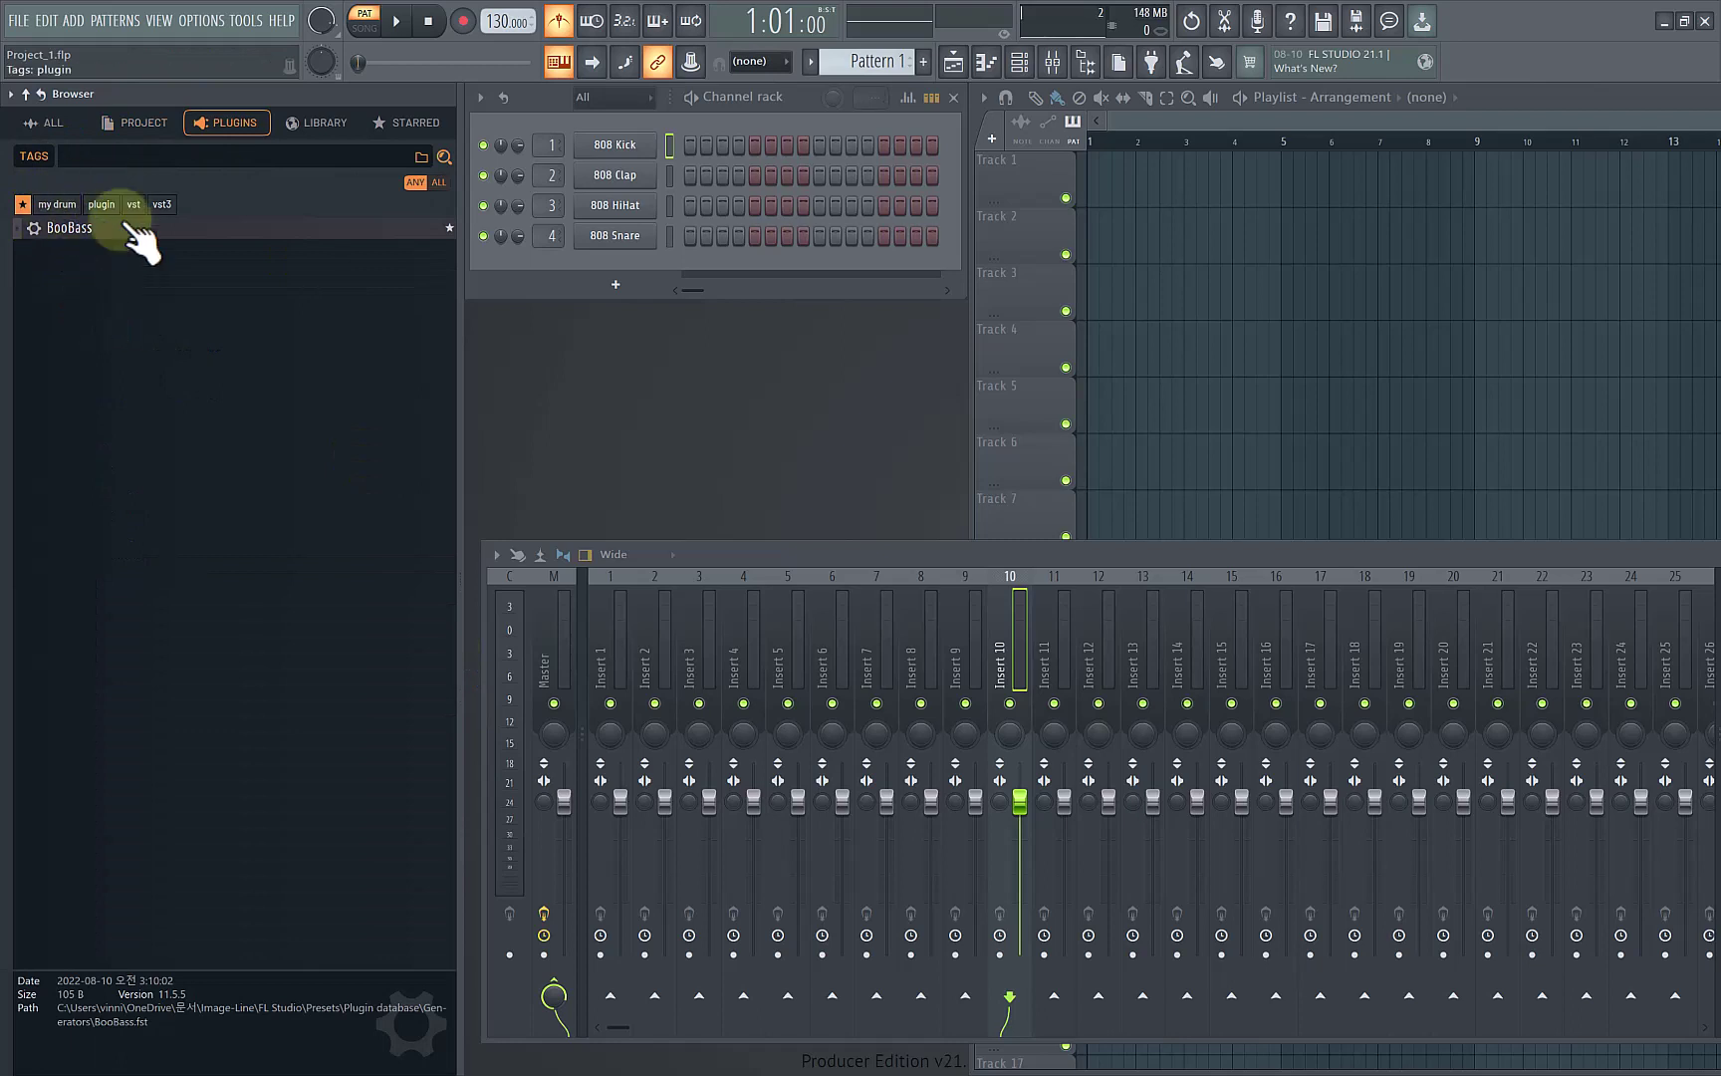
mouse_move(109, 228)
left_mouse_down()
mouse_move(52, 254)
mouse_move(111, 225)
mouse_move(67, 266)
mouse_move(135, 261)
mouse_move(138, 207)
left_mouse_up()
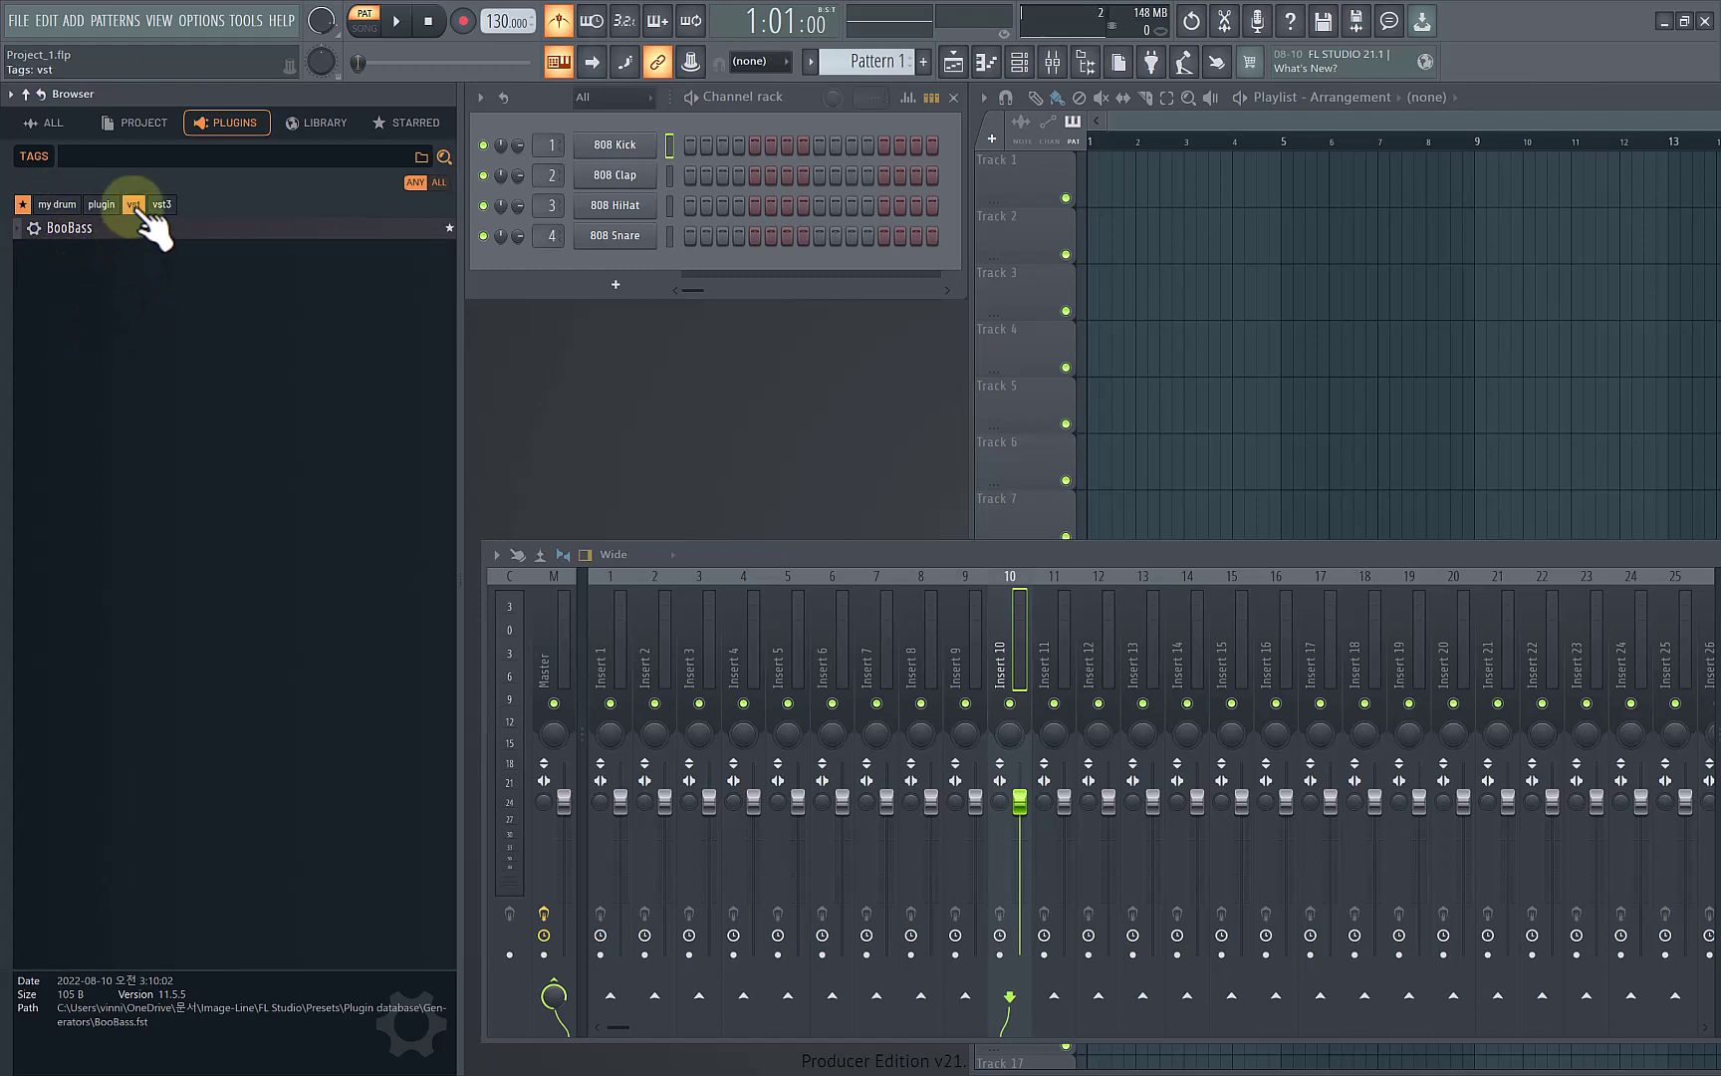
left_click_drag(99, 393, 105, 203)
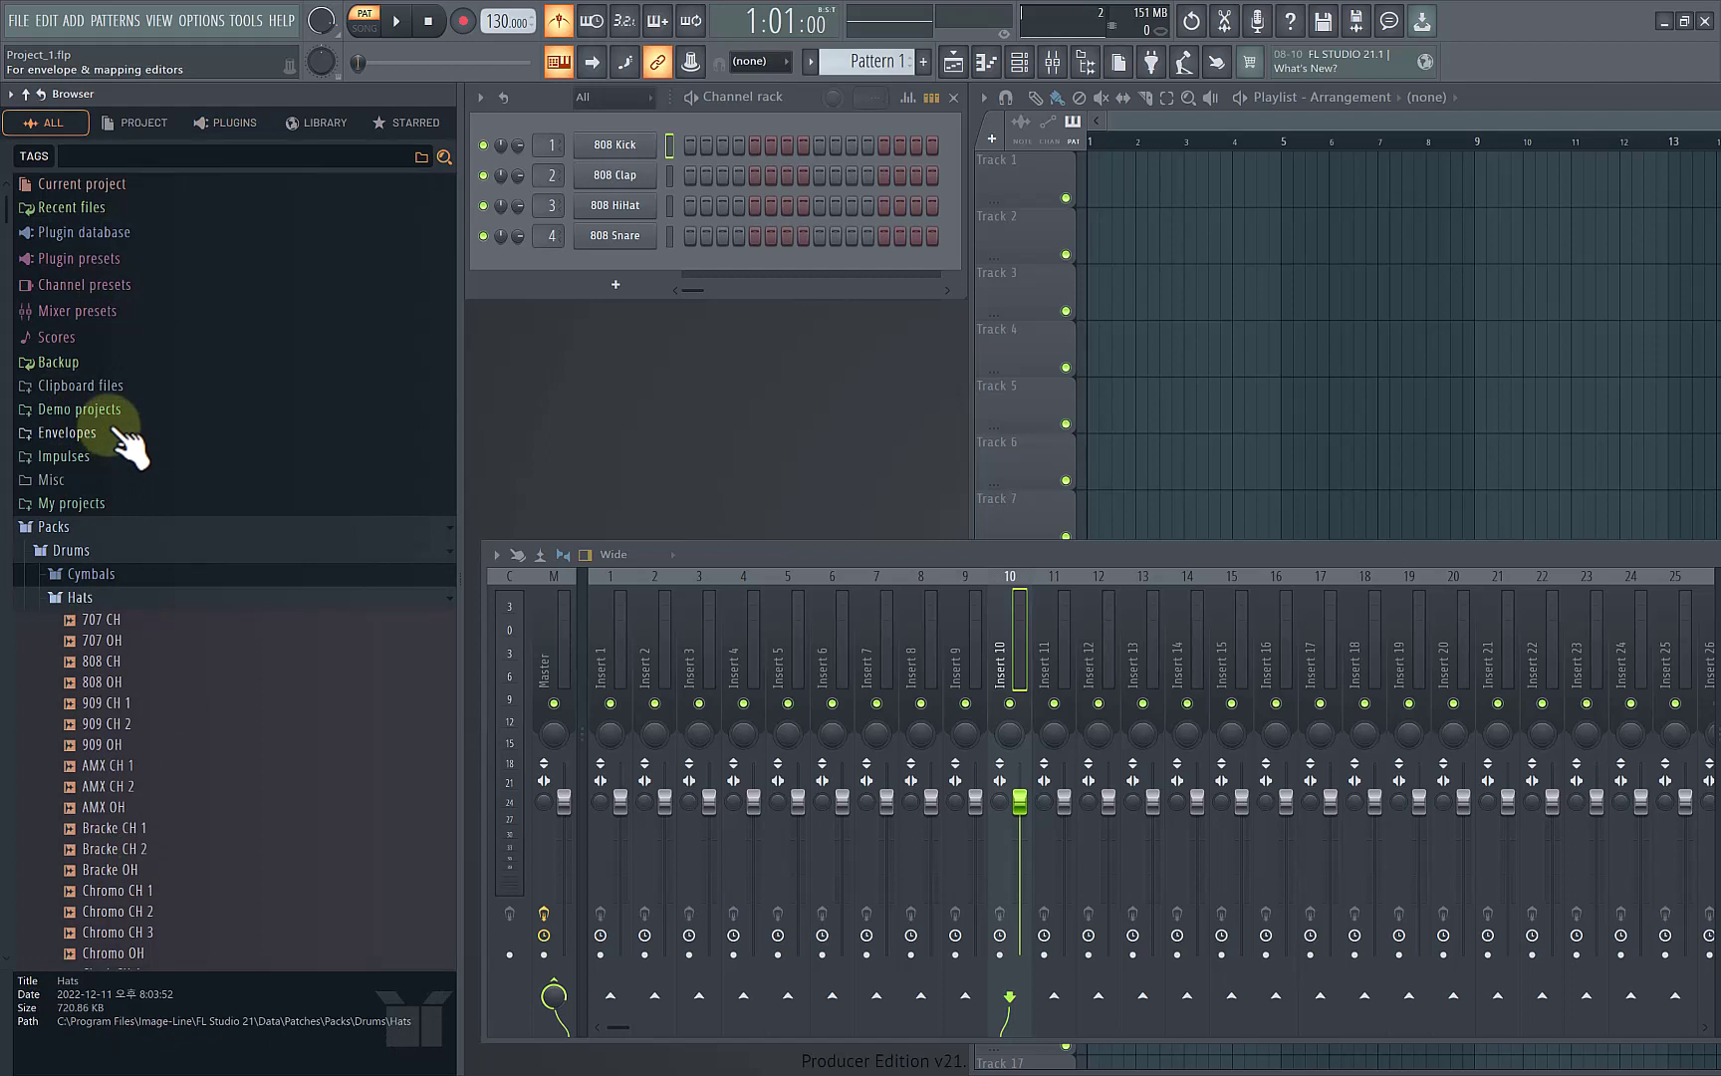
Step: Set the view layout of the browser's All category to Samples
right_click(52, 130)
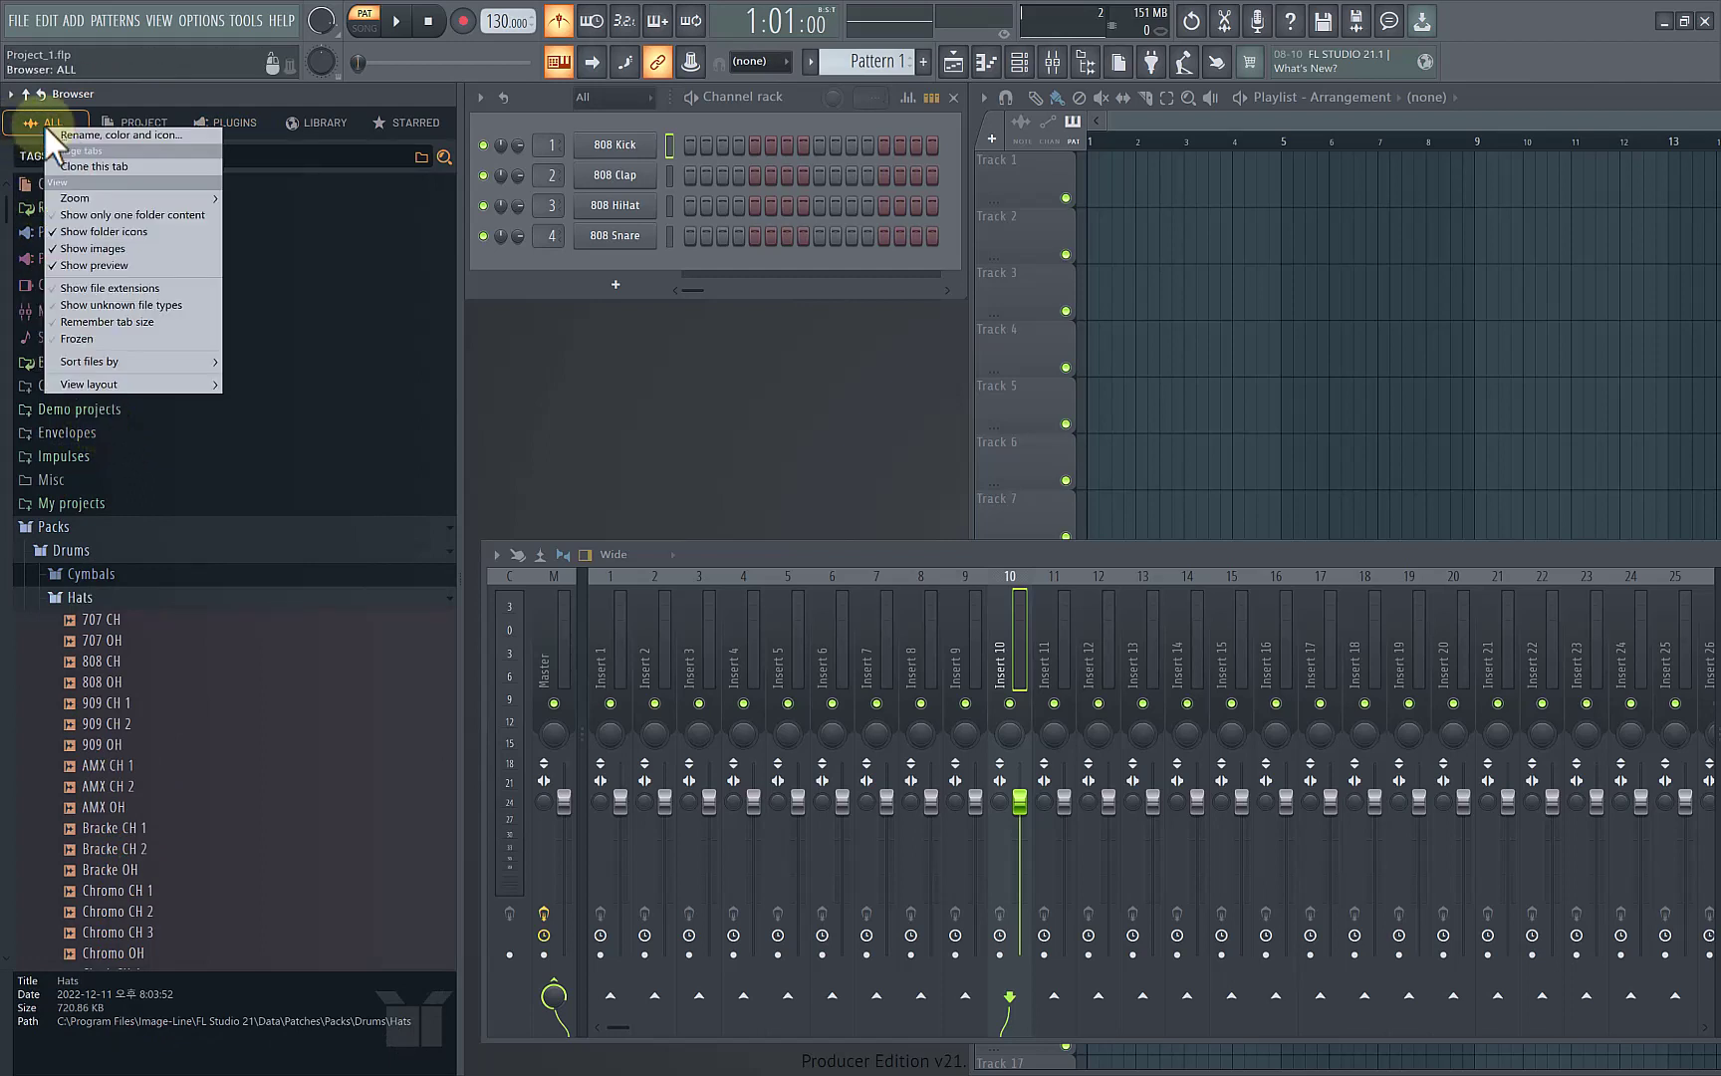
mouse_move(102, 390)
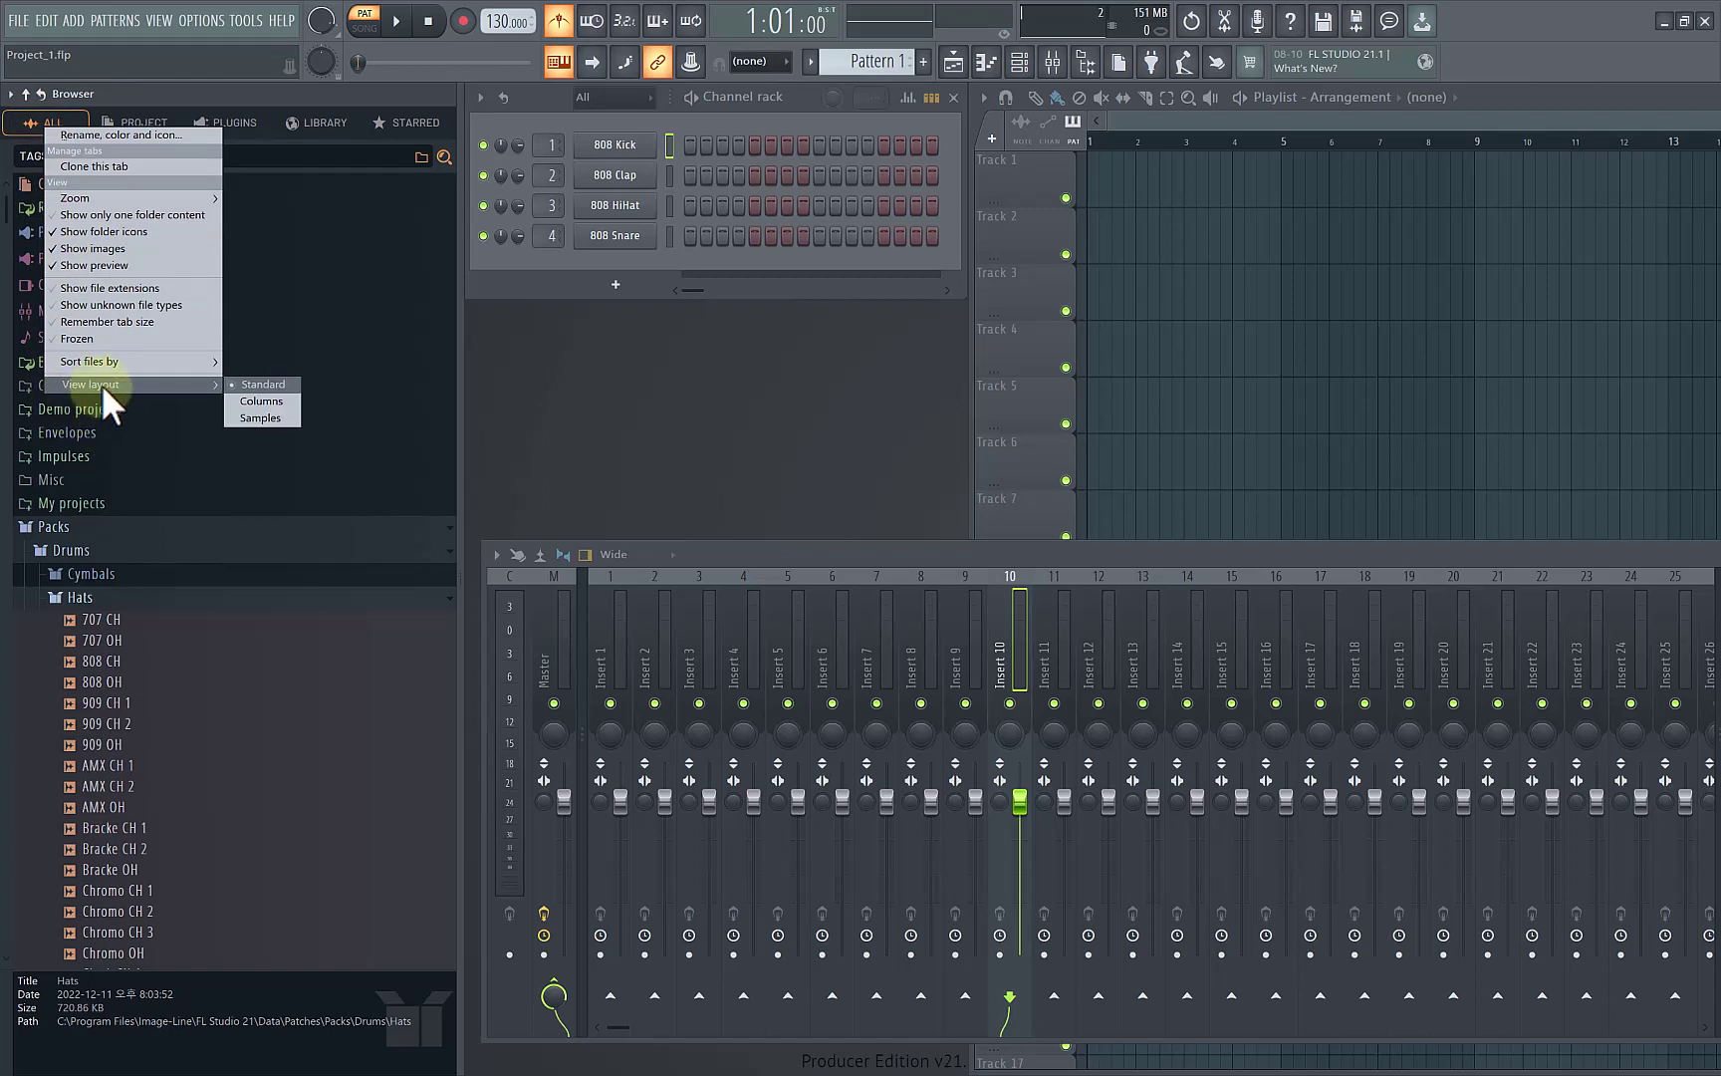
left_click(273, 415)
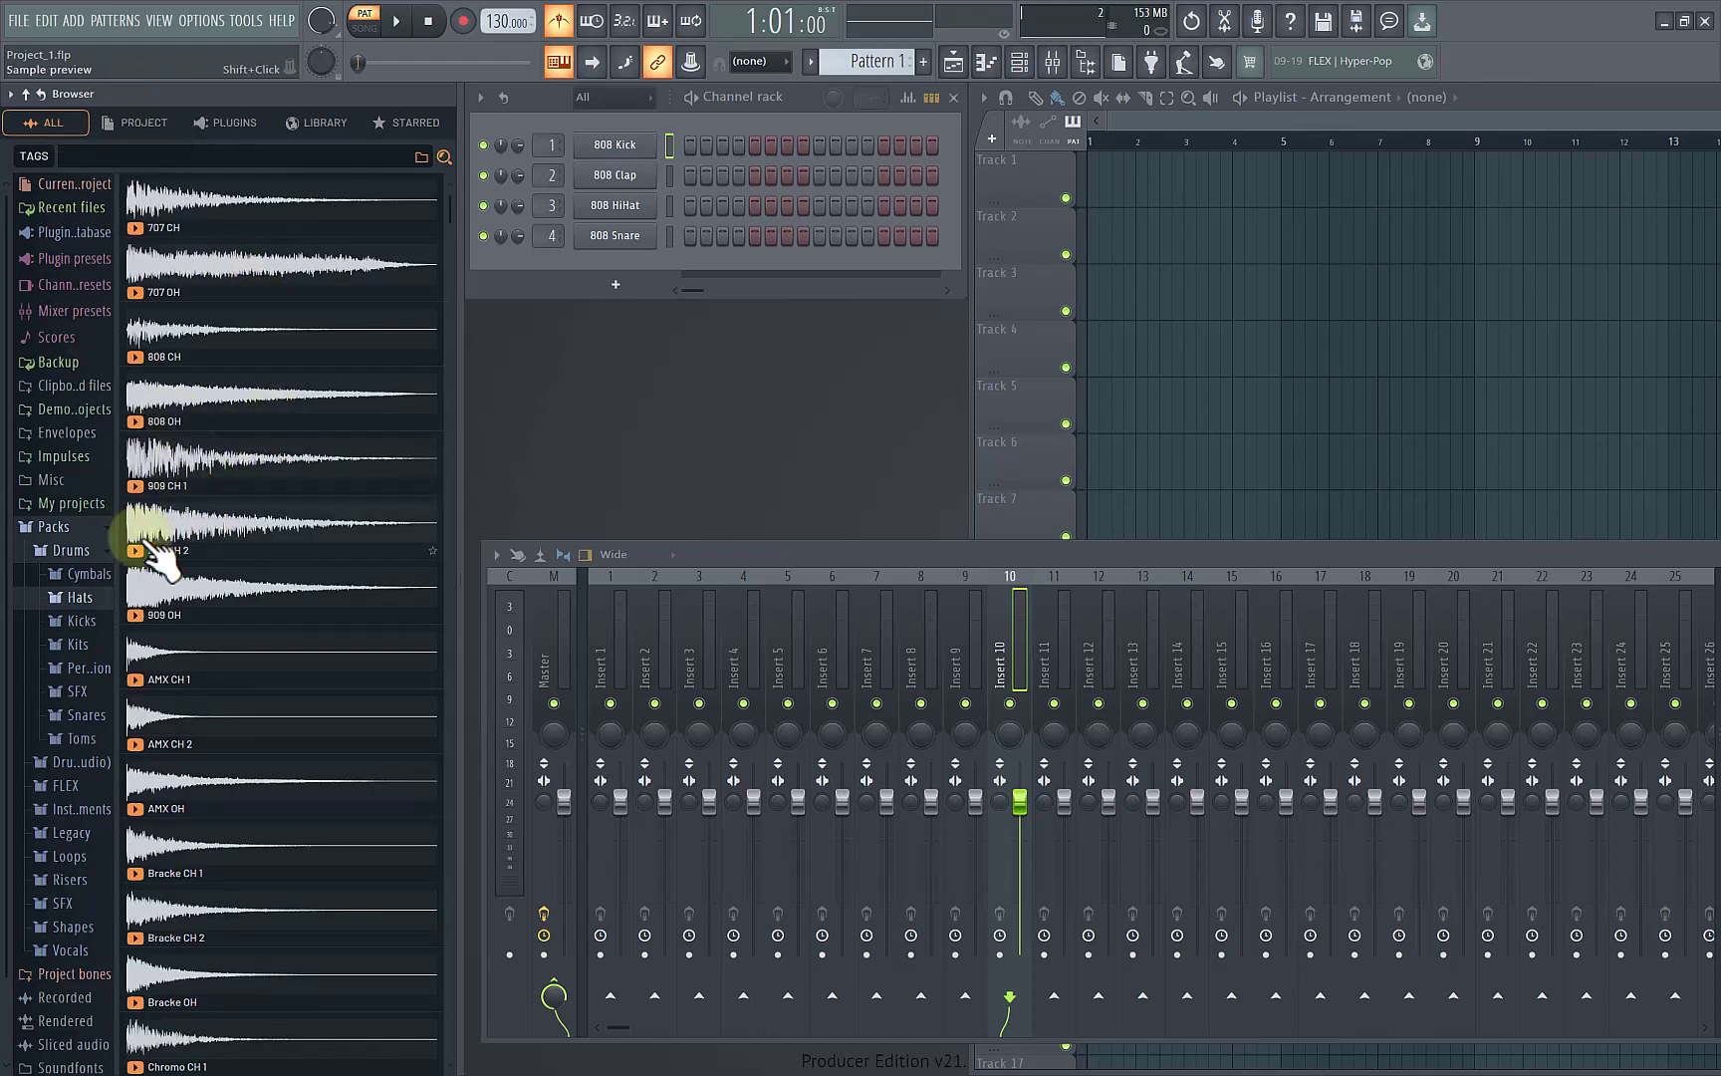
Step: Preview the 707, 808 and 909 kicks in the Drums pack's Kicks folder and widen the folder column until full names fit
left_click(79, 619)
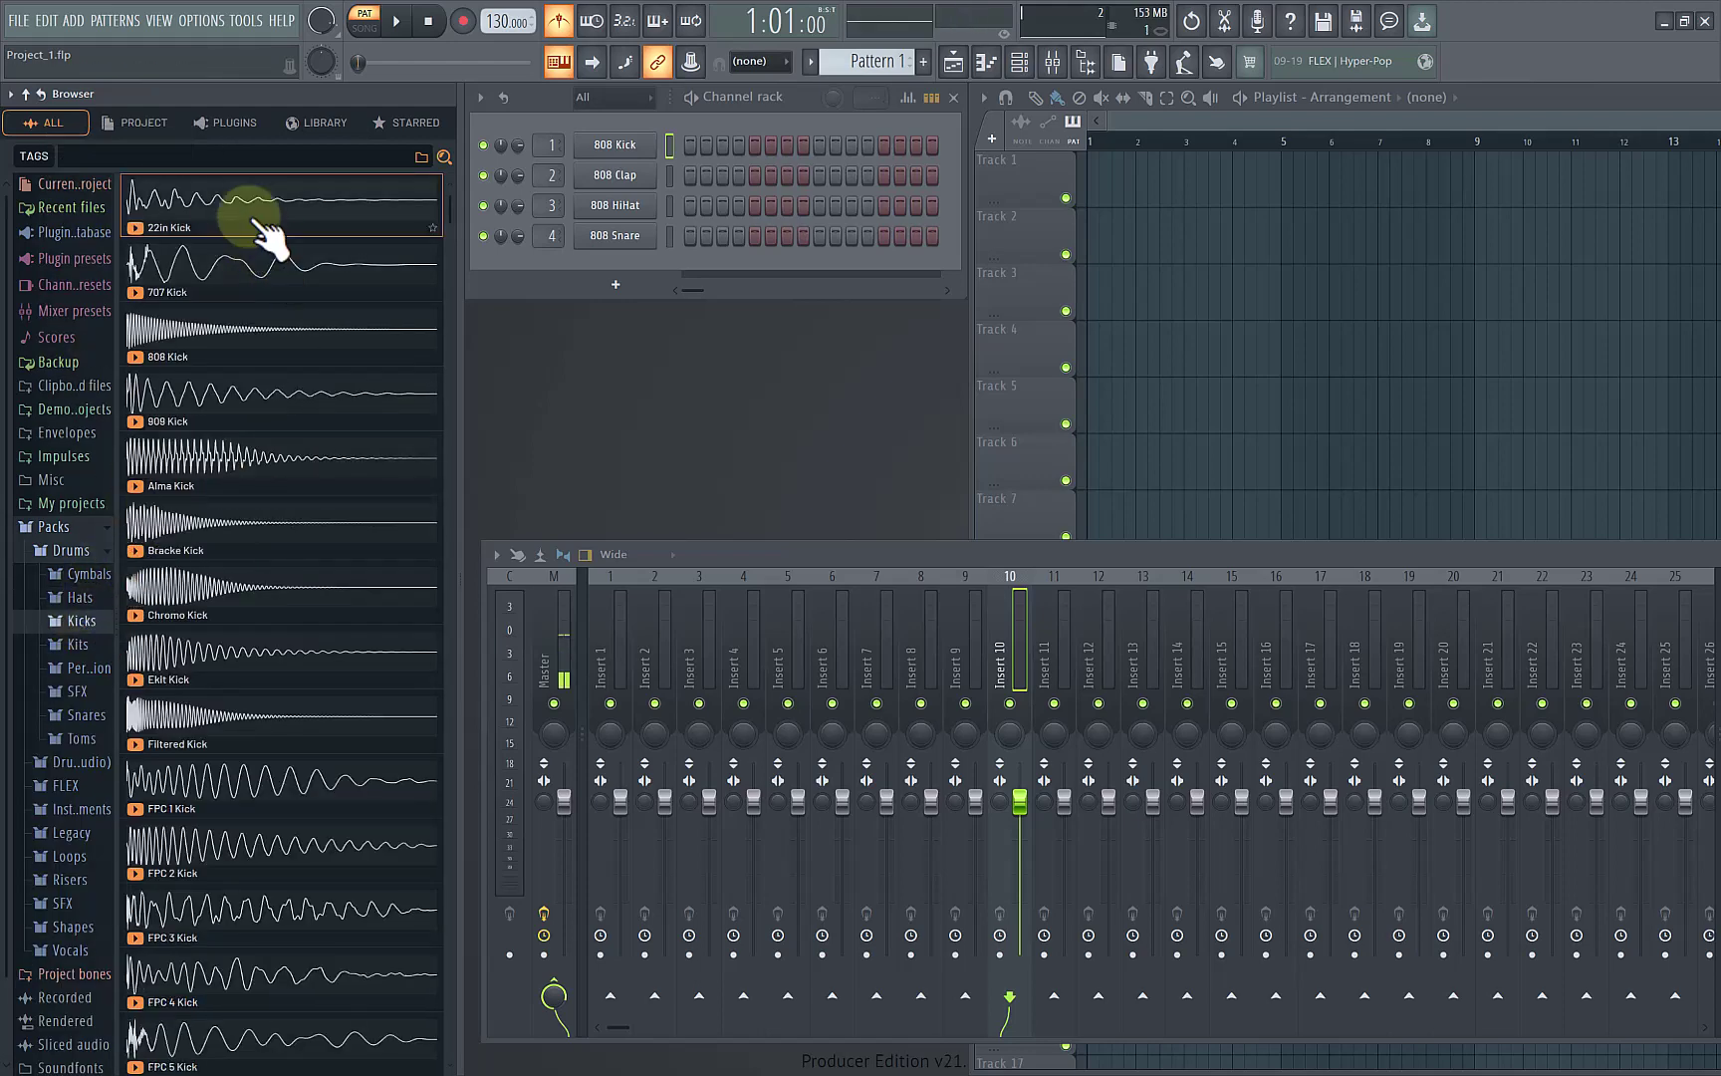
left_click(261, 271)
left_click(267, 341)
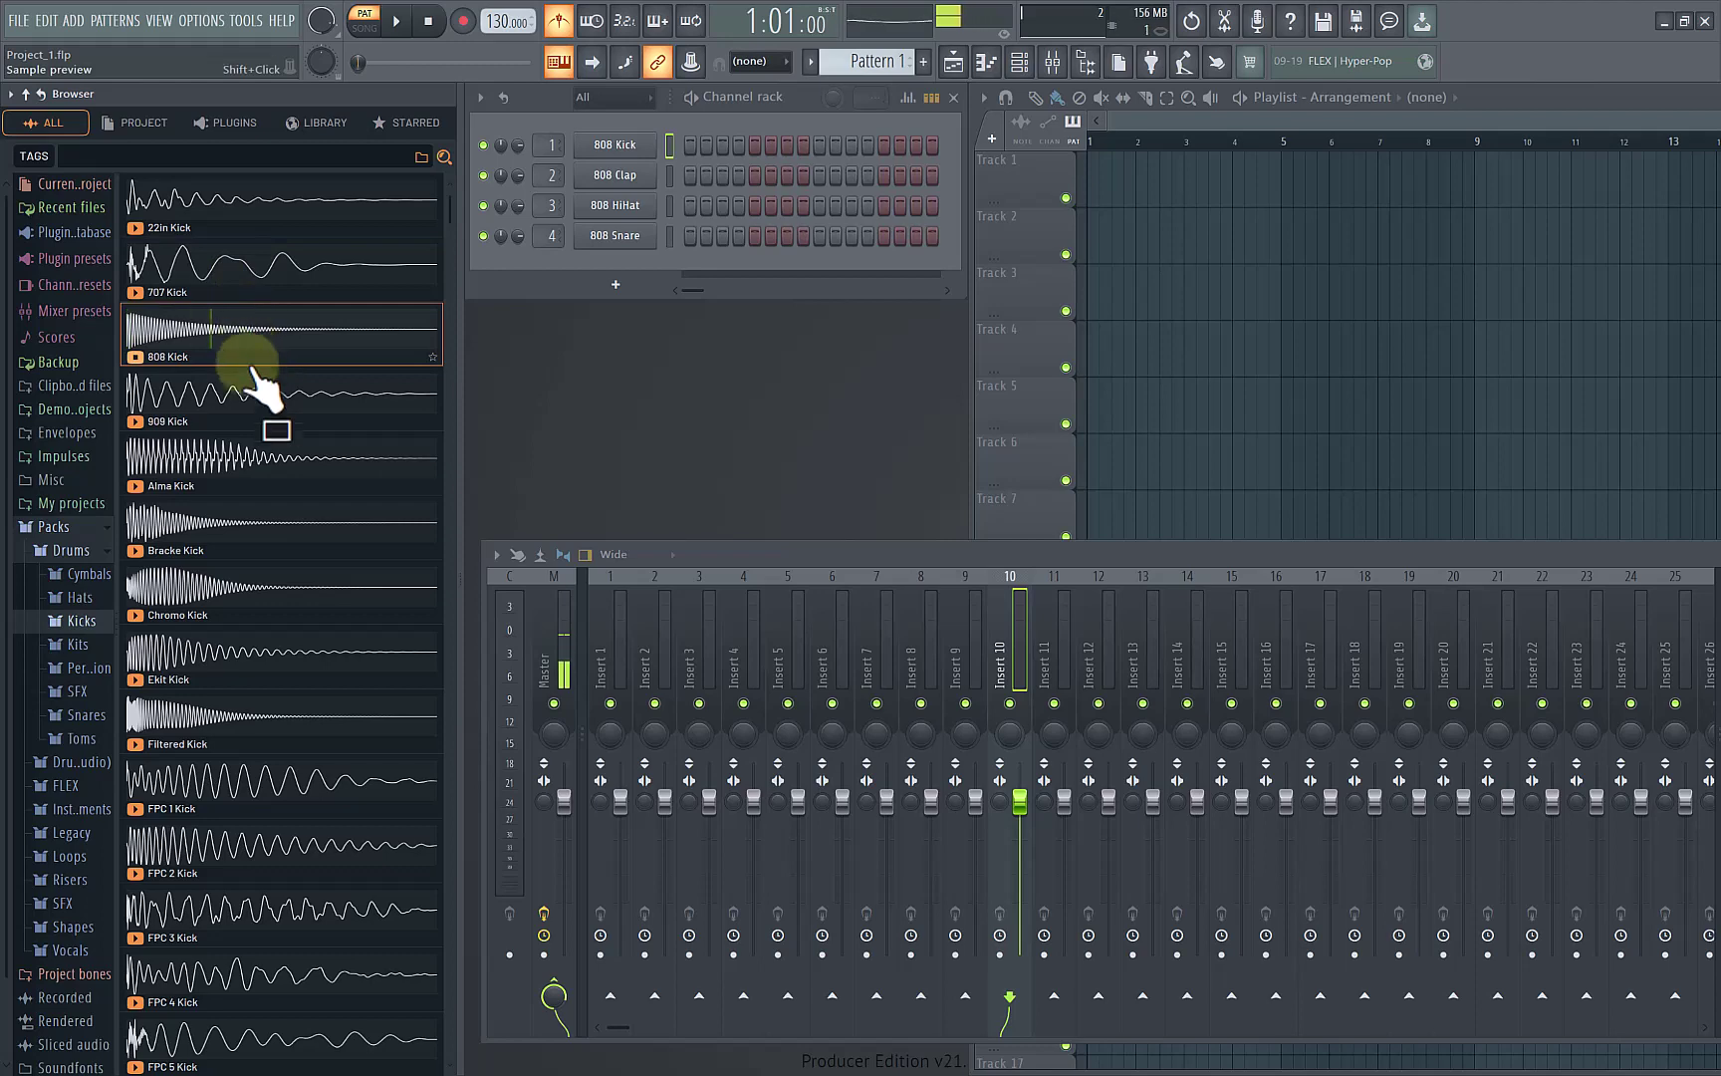
left_click(267, 408)
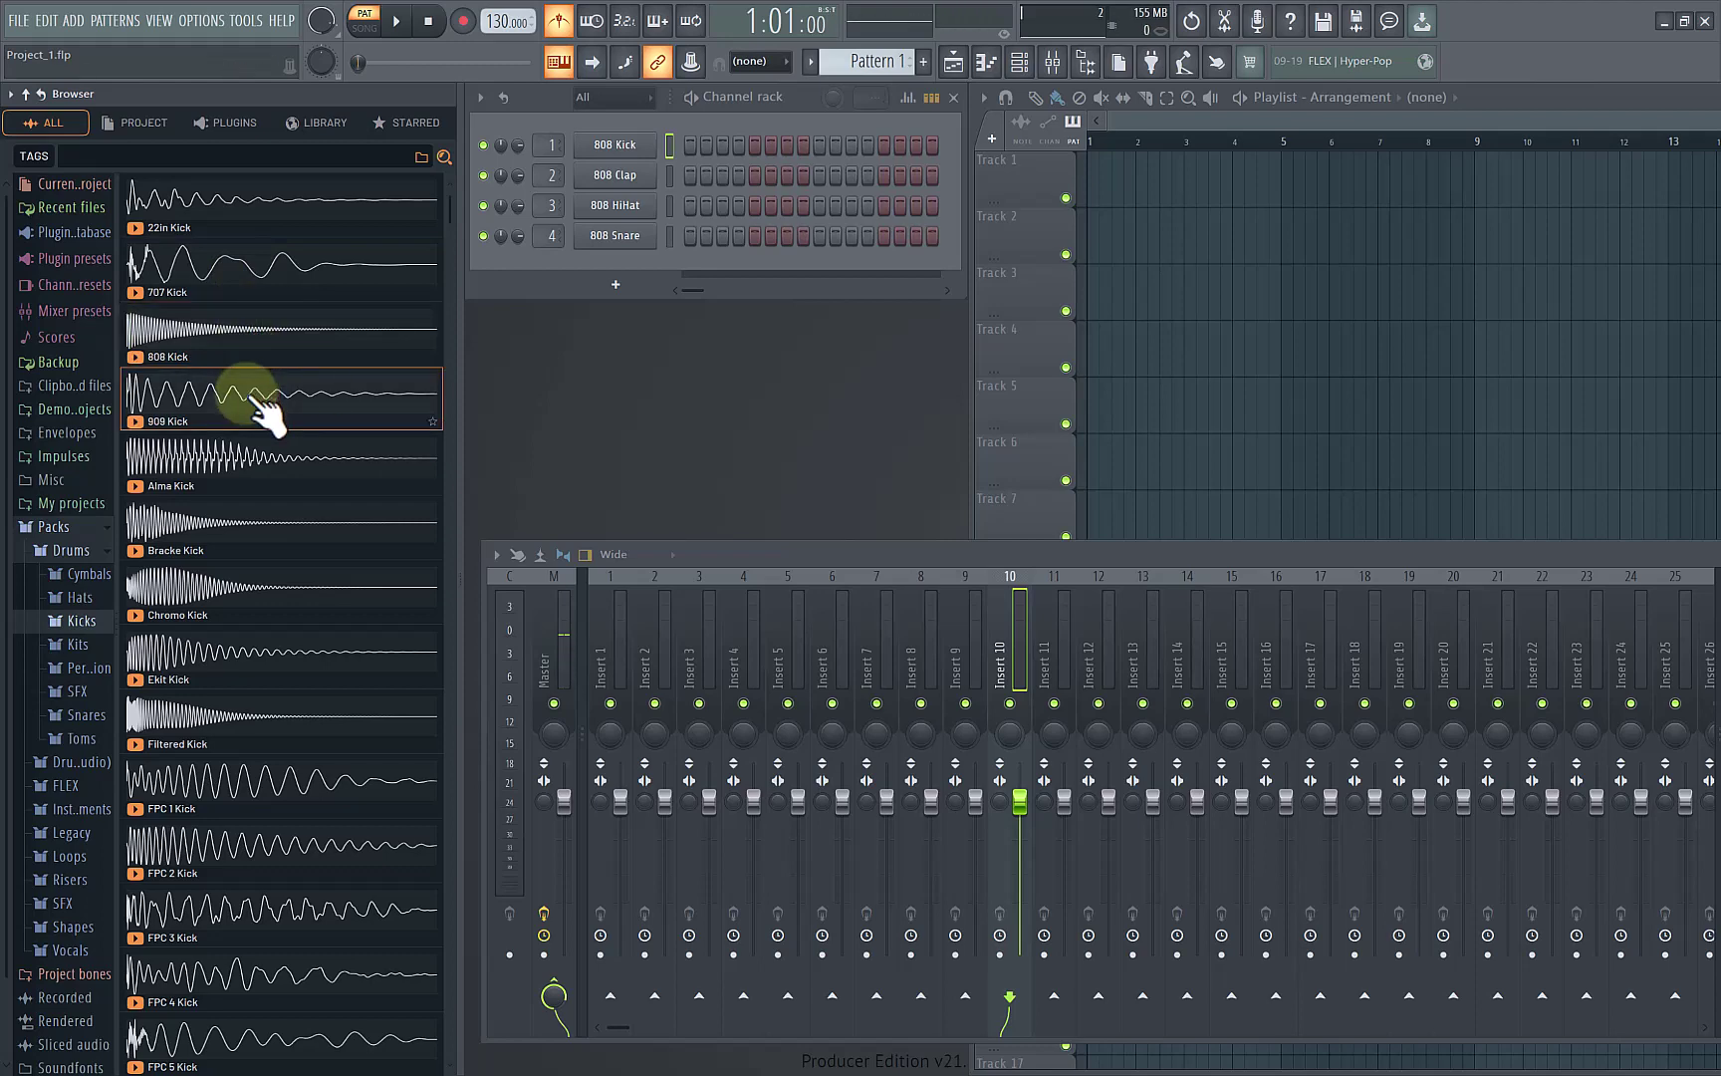
left_click_drag(118, 368, 215, 365)
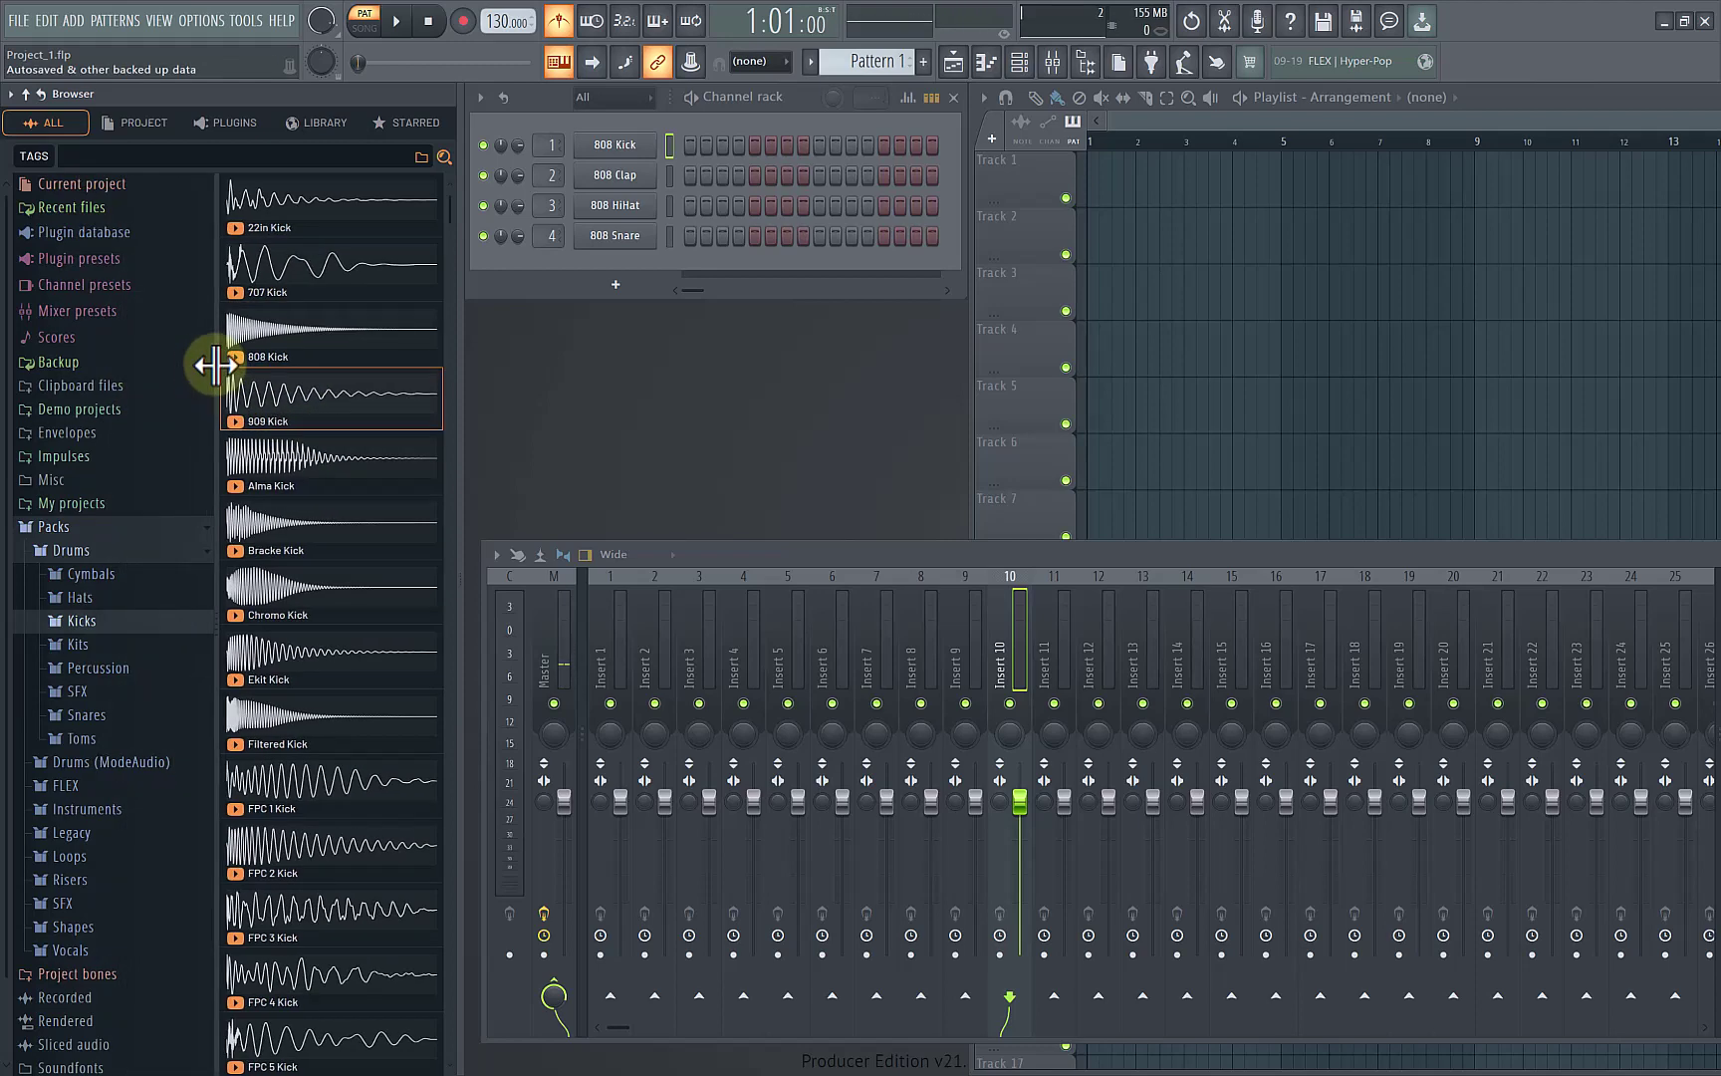